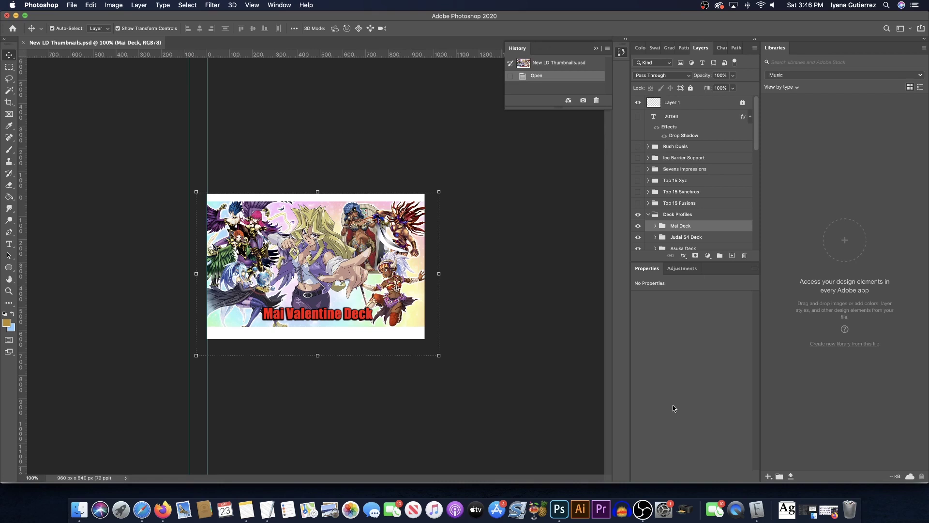
# Toggle the visibility of the Mai Deck, Rush Duels, Ice Barrier Support and Sevens Impressions groups to review the existing thumbnails
pyautogui.press('super+plus')
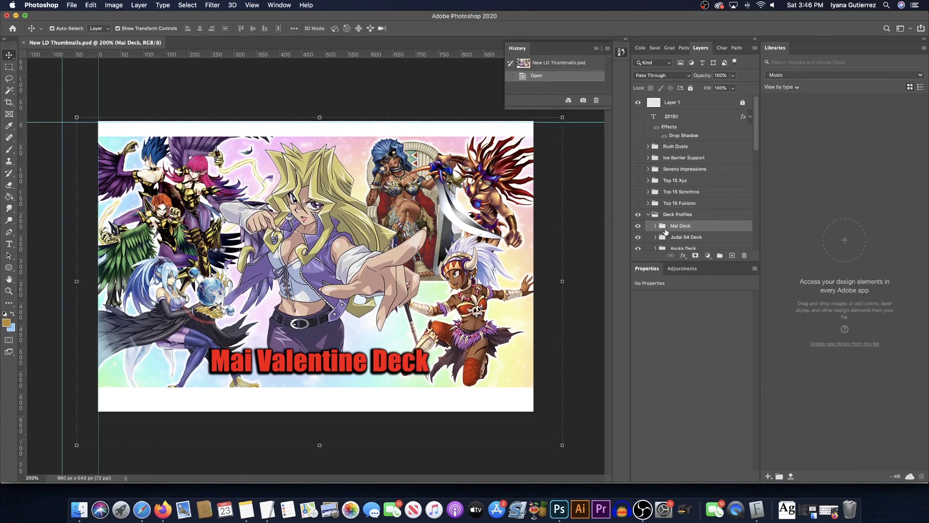
pyautogui.click(638, 226)
pyautogui.click(638, 227)
pyautogui.scroll(-2, 697, 169)
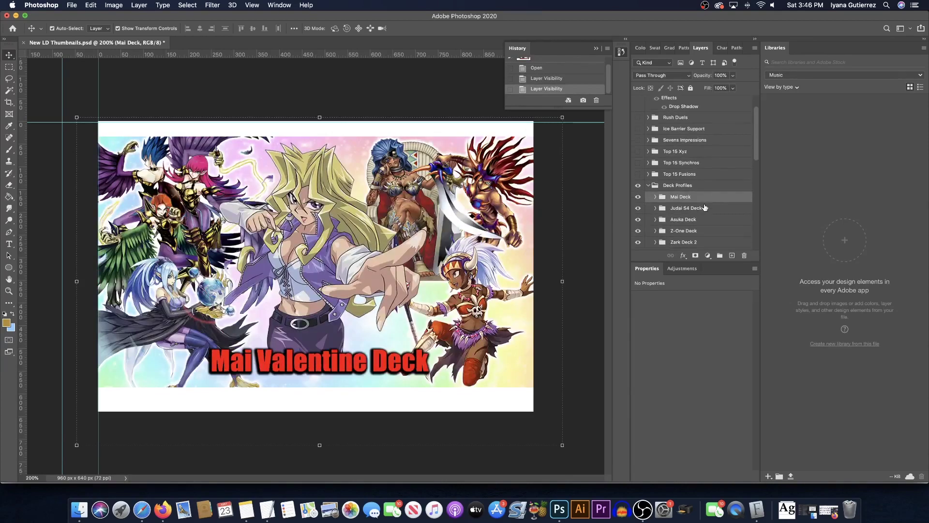
pyautogui.click(638, 117)
pyautogui.click(639, 118)
pyautogui.click(638, 129)
pyautogui.click(637, 131)
pyautogui.click(637, 140)
pyautogui.click(638, 140)
# Create a new layer group named Jaden inside Deck Profiles, above the Mai Deck group
pyautogui.click(754, 50)
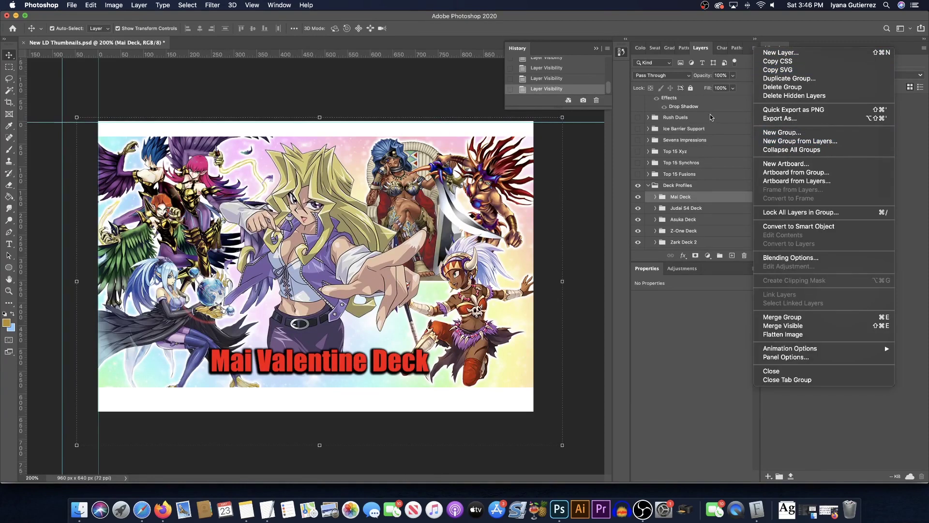
pyautogui.click(692, 62)
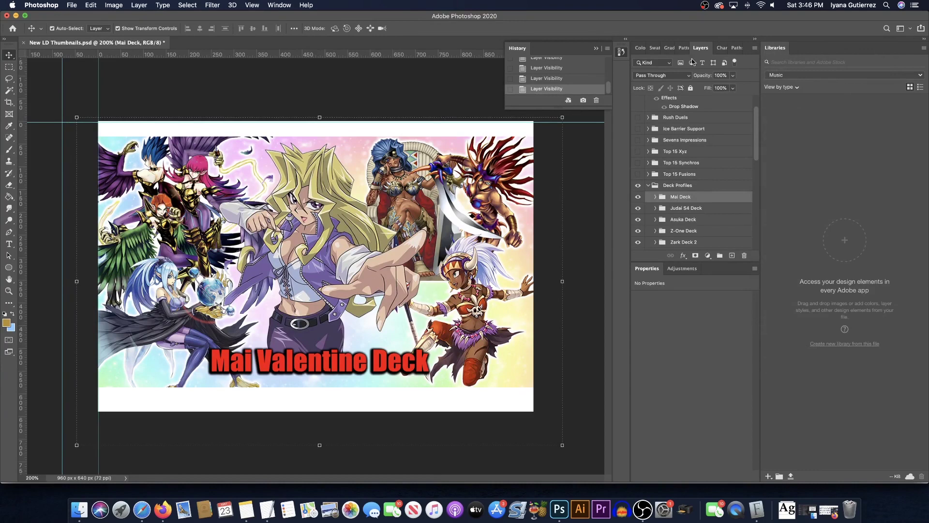
pyautogui.click(754, 49)
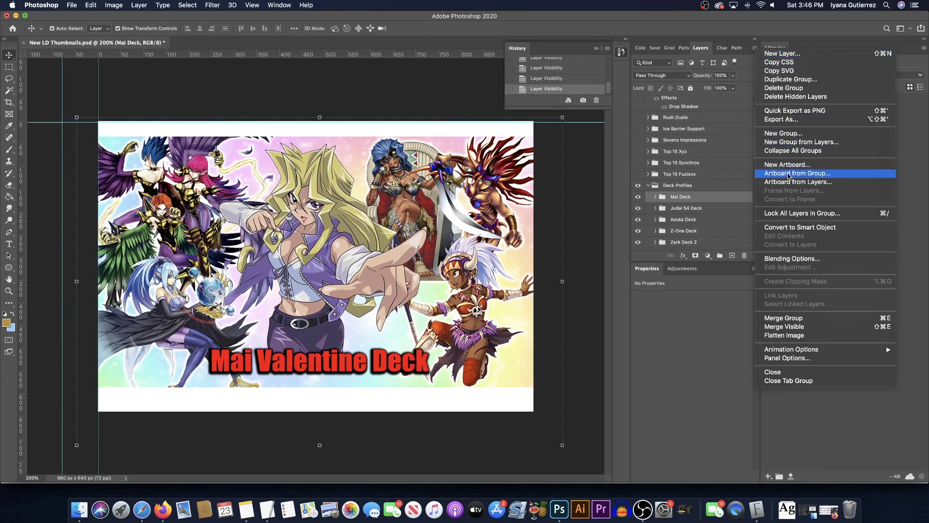
pyautogui.click(792, 136)
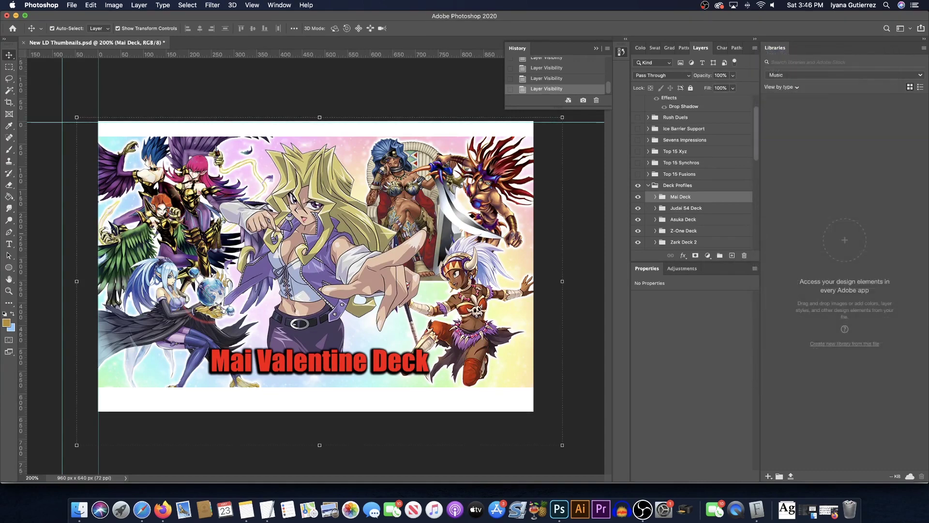
pyautogui.press('Return')
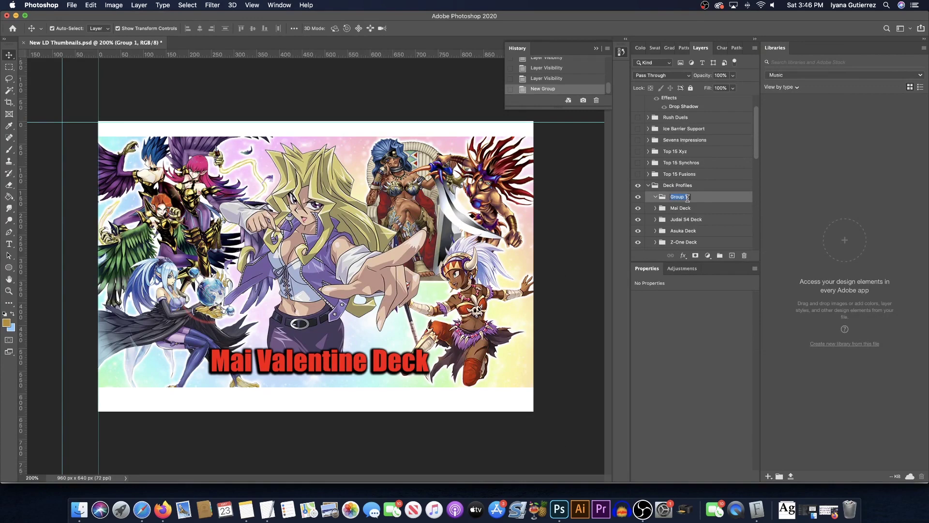
pyautogui.write('Jaden')
pyautogui.press('Return')
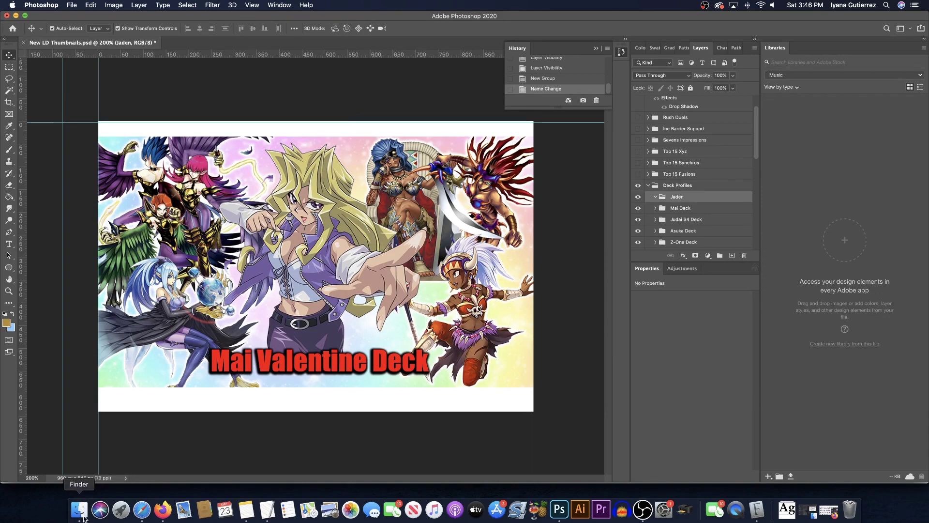
# Hide and show the locked Layer 1 frame to examine how it masks the upper and lower edges of the thumbnail
pyautogui.moveTo(83, 517); pyautogui.dragTo(298, 130)
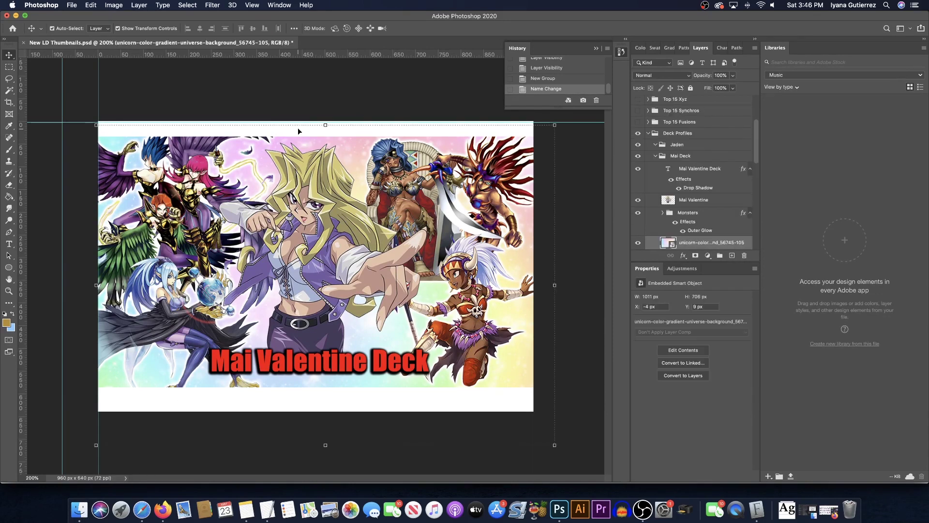
pyautogui.scroll(5, 650, 125)
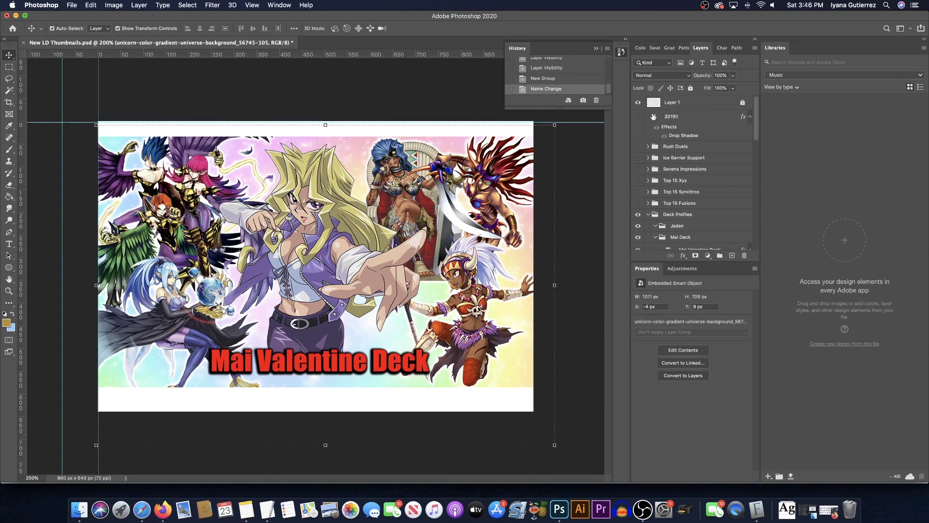
pyautogui.click(660, 104)
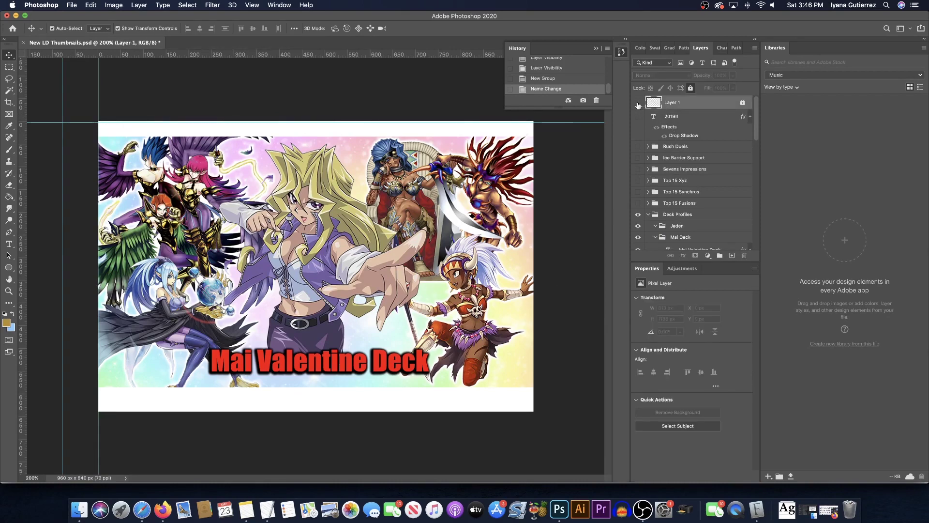
pyautogui.click(637, 105)
pyautogui.click(638, 104)
pyautogui.click(638, 102)
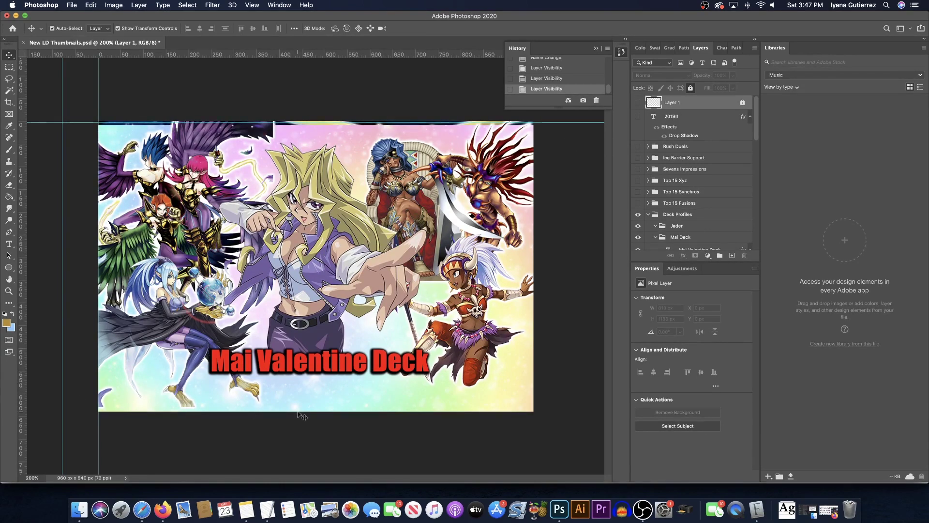
pyautogui.click(638, 103)
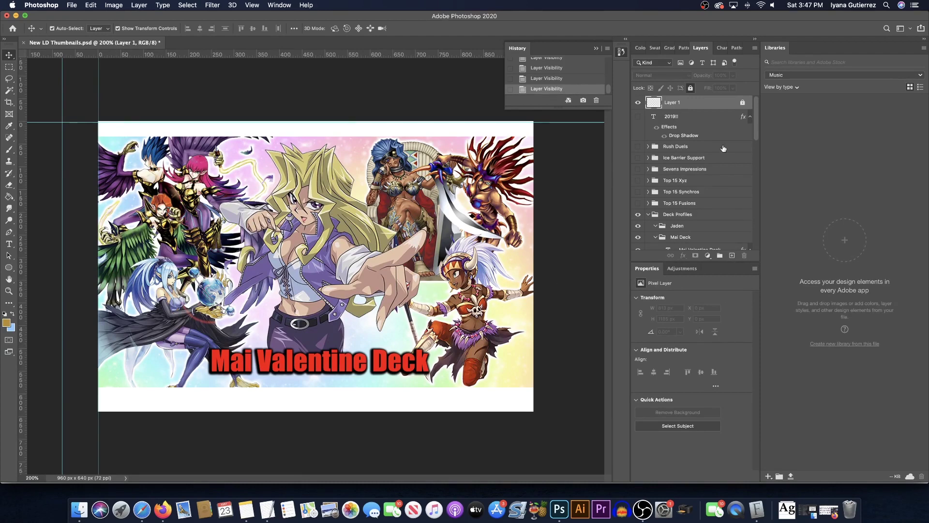
# With the Jaden group selected, place the fusion_summon background PNG from the Finder search results onto the canvas
pyautogui.click(679, 226)
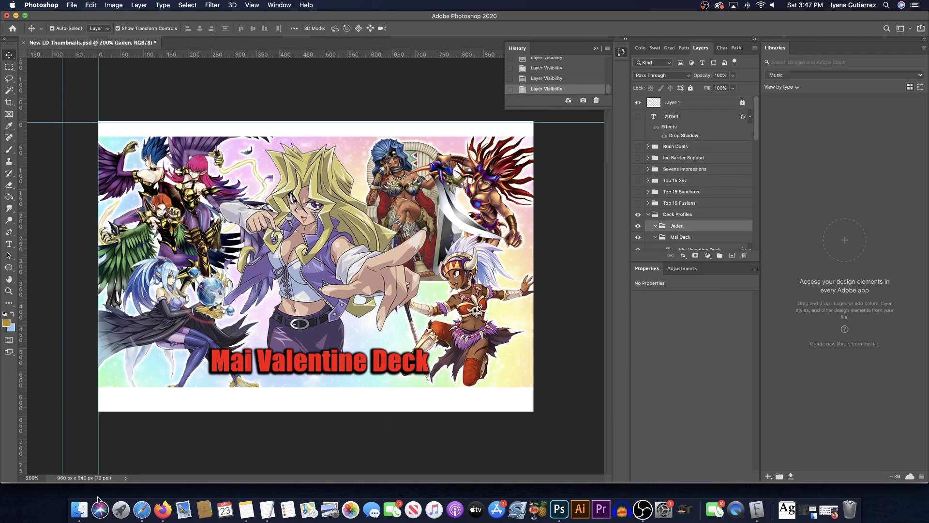
pyautogui.click(79, 509)
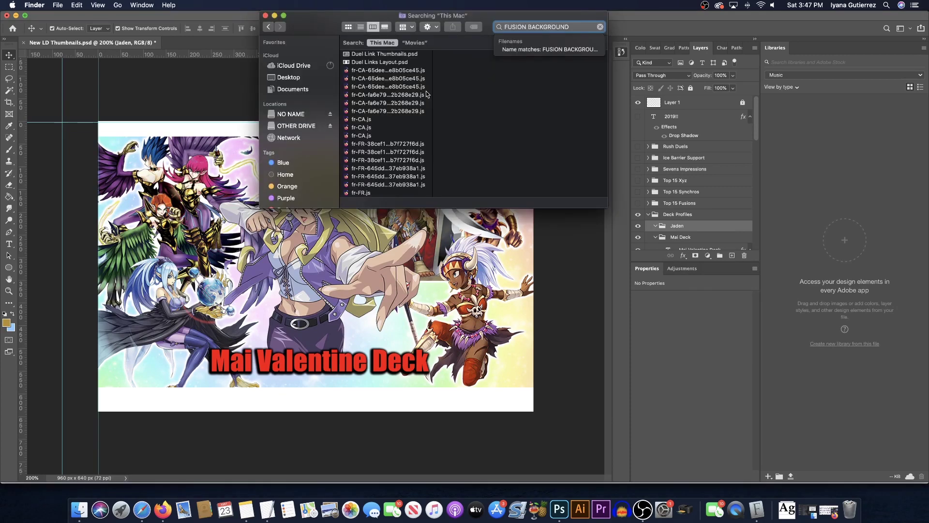
pyautogui.scroll(-5, 392, 106)
pyautogui.click(392, 103)
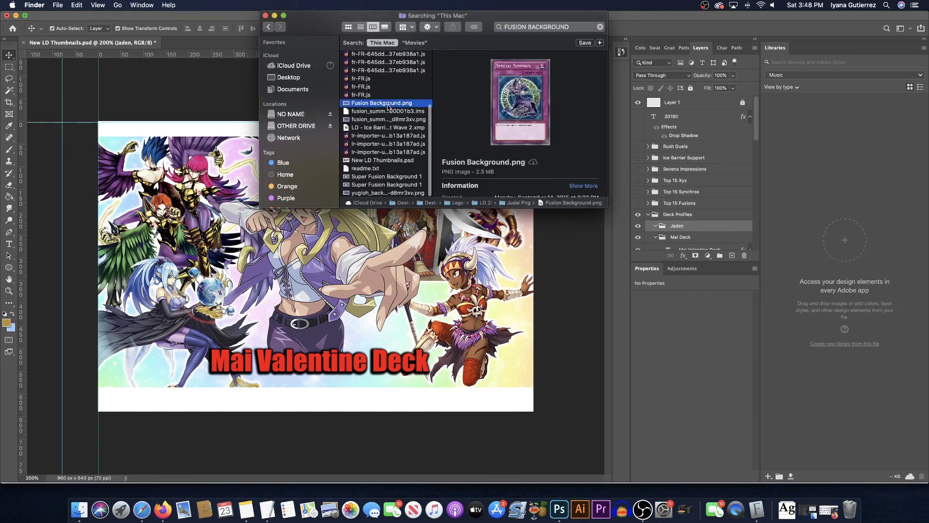
pyautogui.moveTo(376, 121); pyautogui.dragTo(325, 256)
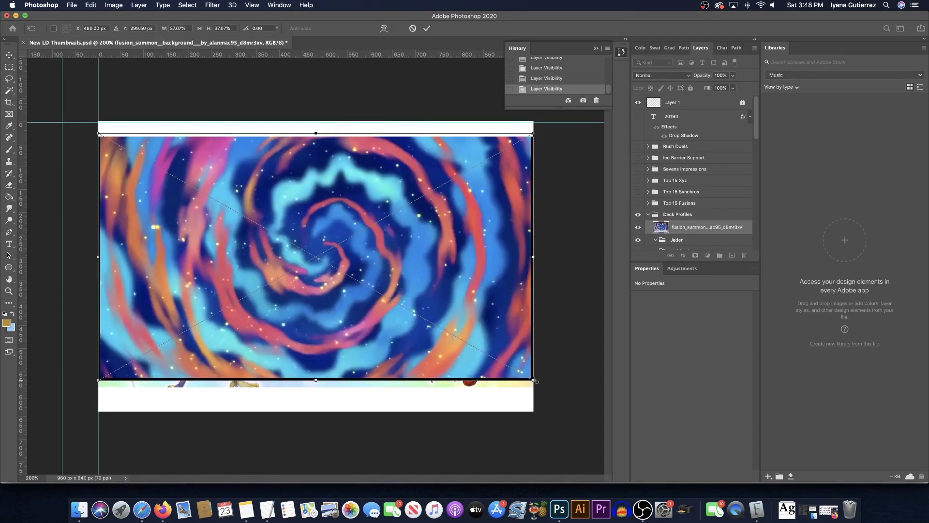
# Scale the fusion background to 40.85%, centre it horizontally at X 480 px, and move its layer into the Jaden group
pyautogui.moveTo(532, 380); pyautogui.dragTo(576, 411)
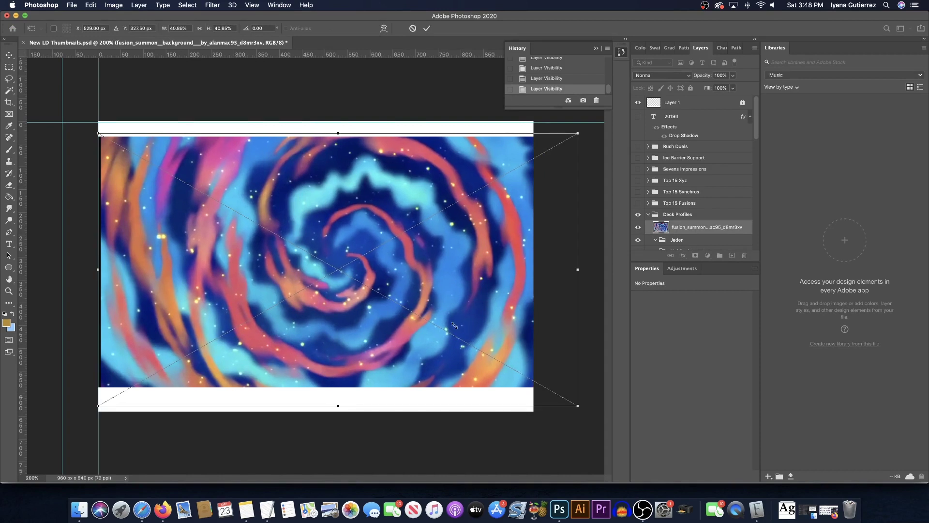
pyautogui.moveTo(453, 327); pyautogui.dragTo(434, 325)
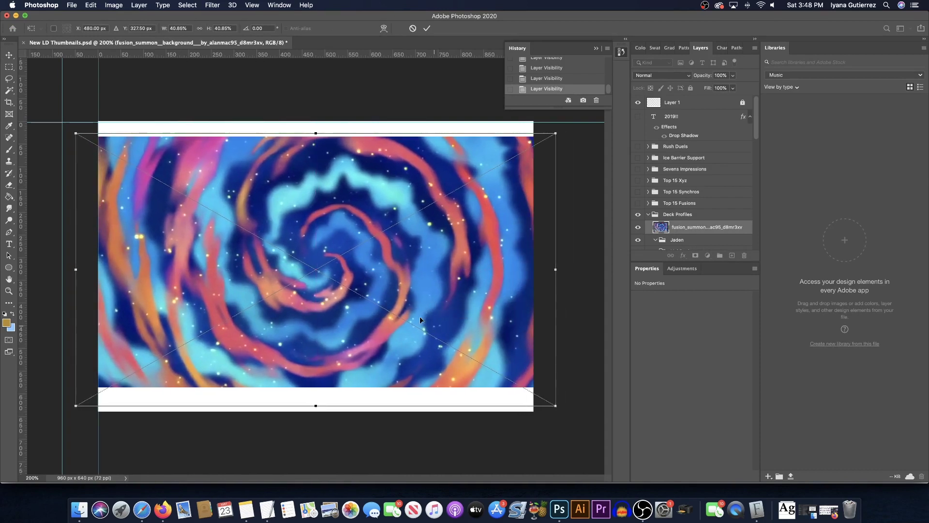
pyautogui.click(10, 56)
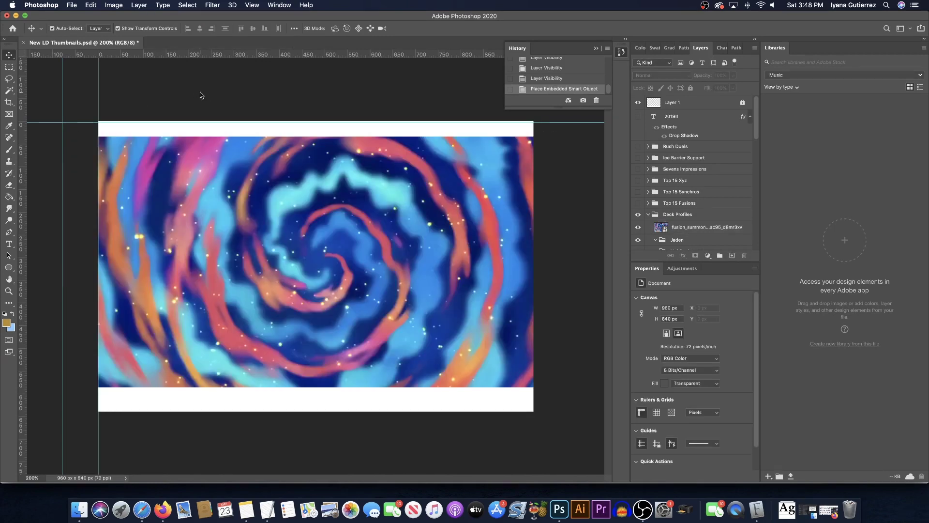
pyautogui.scroll(-3, 708, 218)
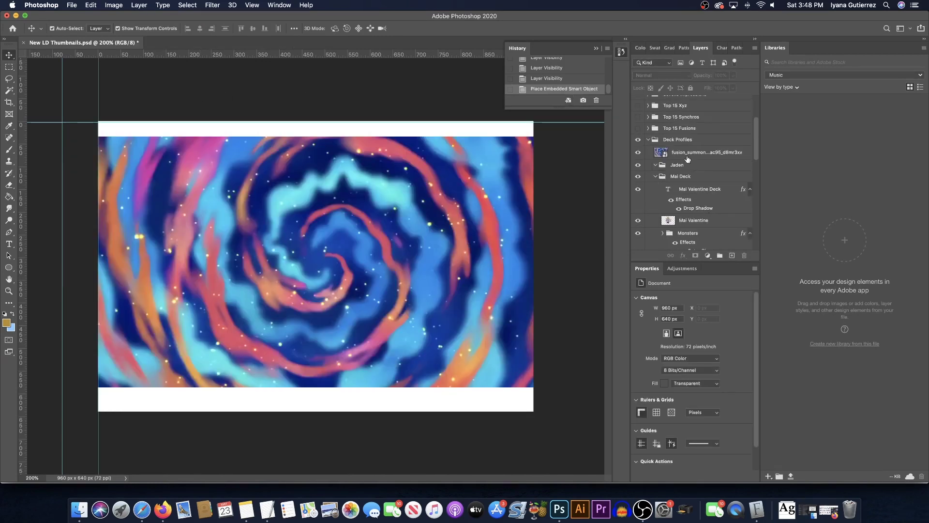
pyautogui.moveTo(687, 158); pyautogui.dragTo(687, 169)
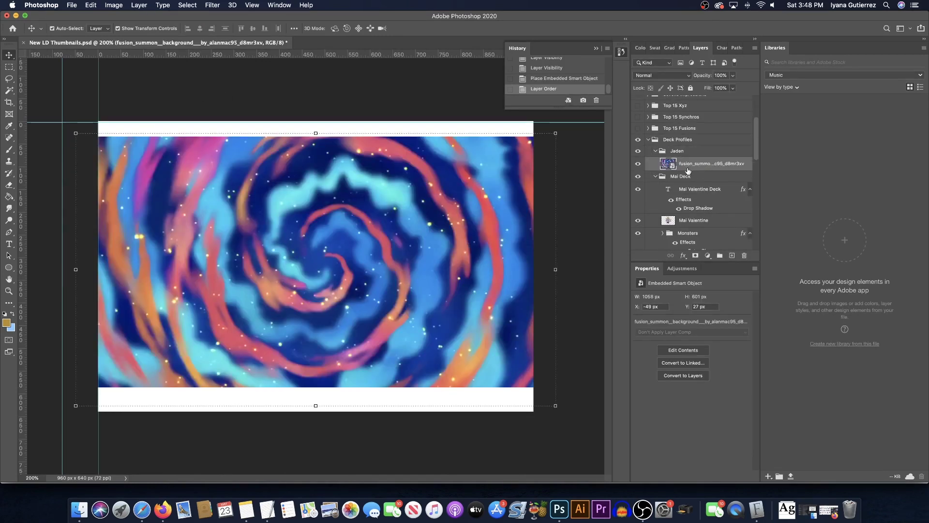
# Search Finder for "jaden yuki" and place the jaden_yuki_render_4 duel terminal PNG on the left half of the canvas
pyautogui.click(79, 509)
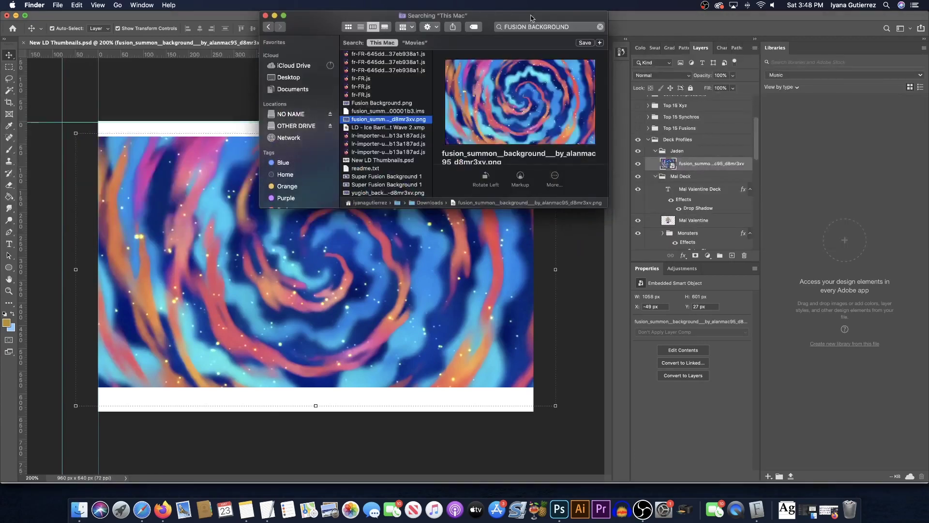
pyautogui.click(587, 29)
pyautogui.press('super+a')
pyautogui.write('jaden yuki')
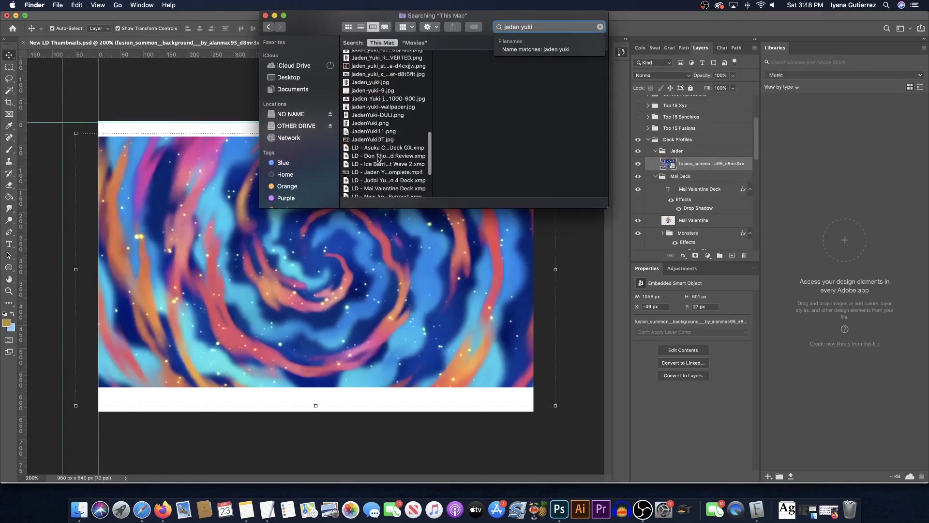
pyautogui.scroll(5, 379, 158)
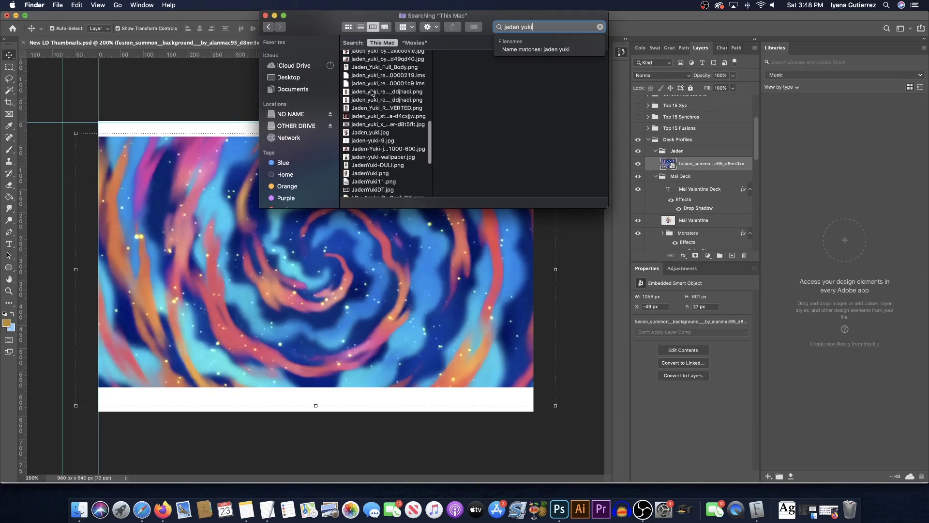
pyautogui.click(372, 92)
pyautogui.moveTo(367, 92); pyautogui.dragTo(249, 225)
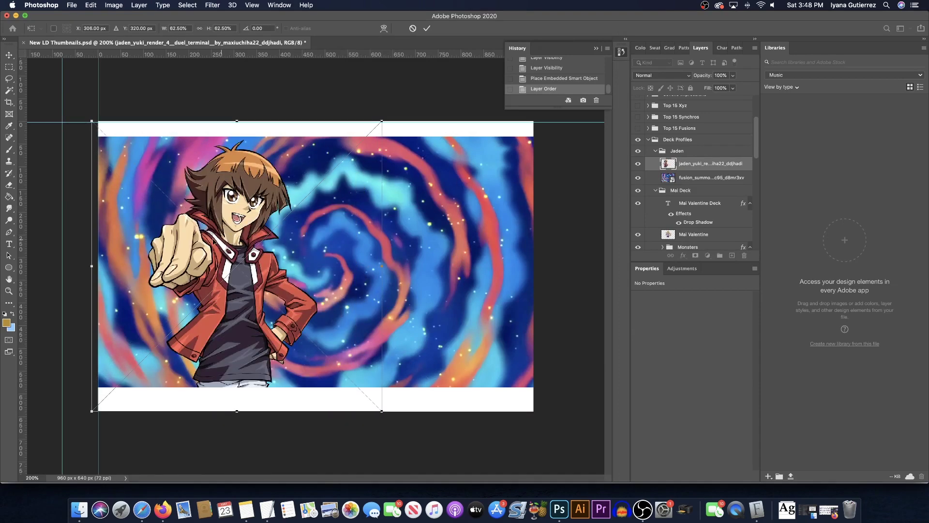
pyautogui.press('Return')
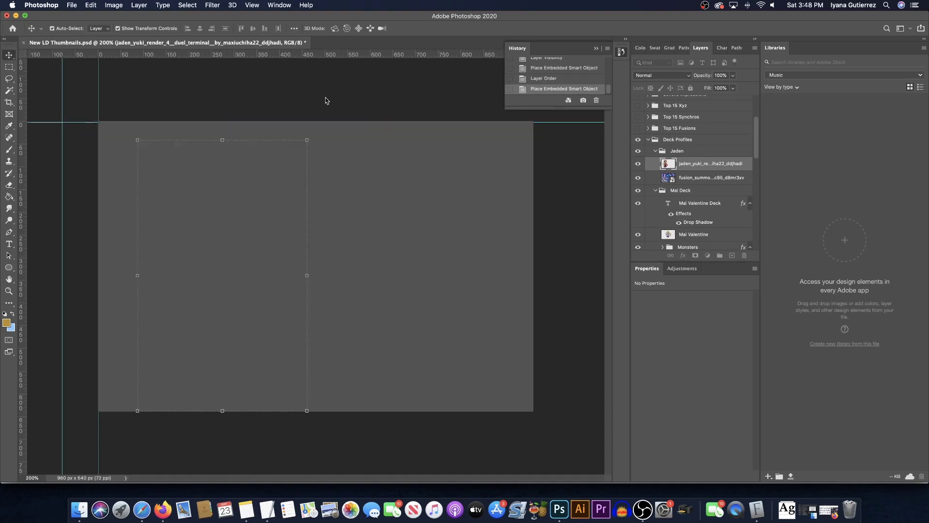
# Create a new group named Monsters between the Jaden Yuki render and the fusion background layer
pyautogui.click(691, 179)
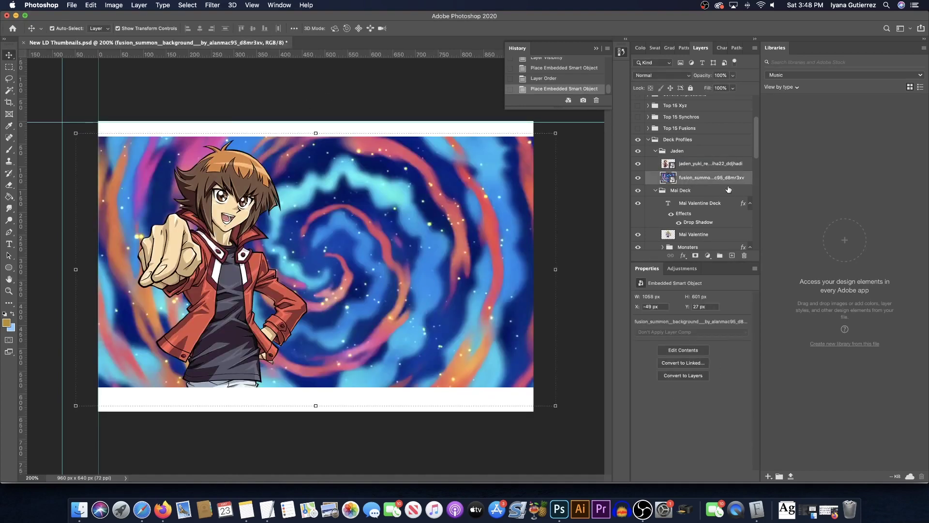
pyautogui.click(754, 48)
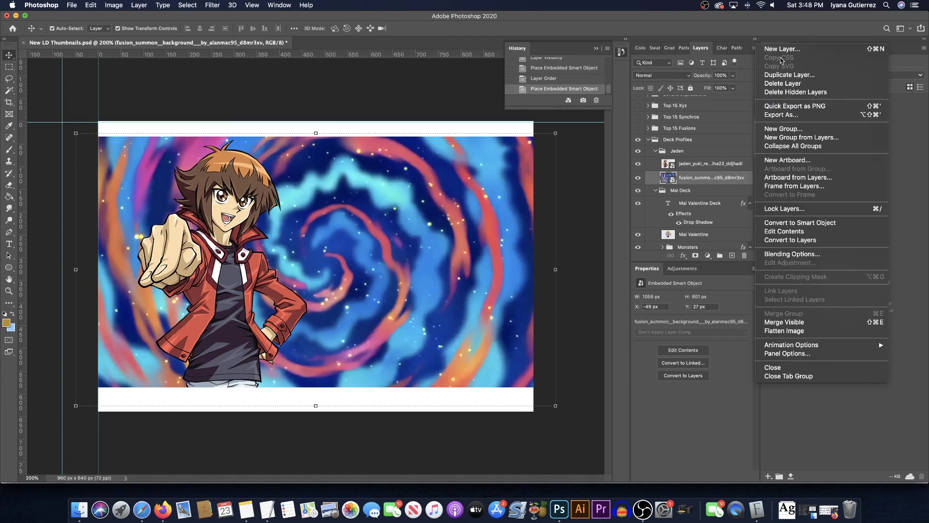
pyautogui.click(798, 129)
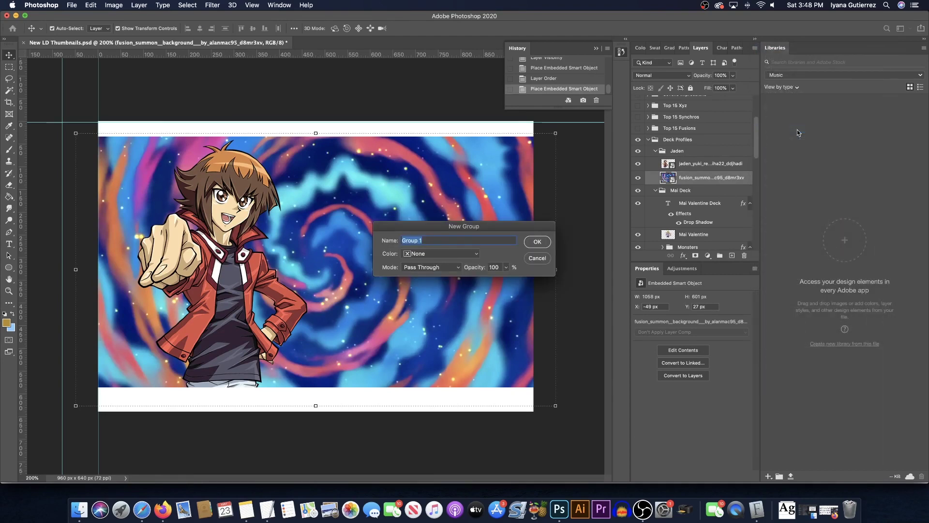
pyautogui.write('Monsters')
pyautogui.press('Return')
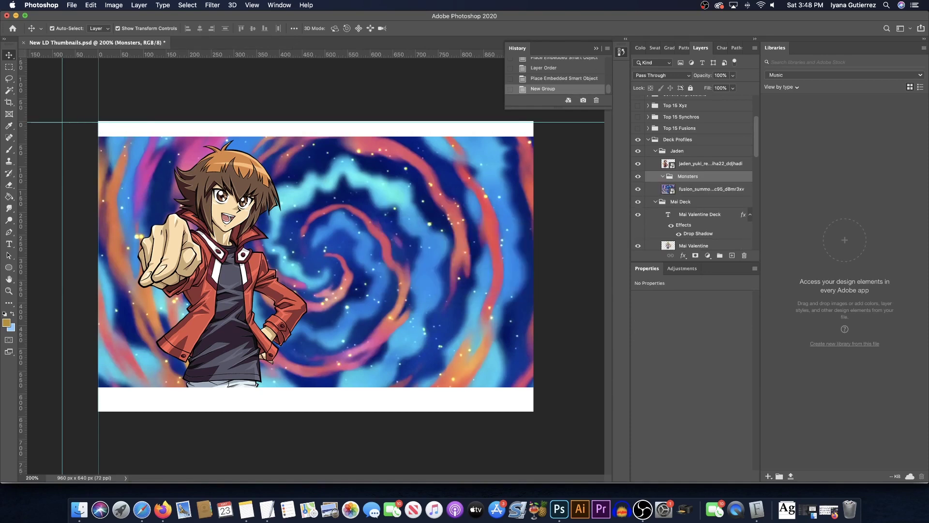
# Search Finder for "neos" and place the NeoSpacian-BlackPanthercopy-1 PNG in the lower-right corner of the fusion background
pyautogui.click(79, 509)
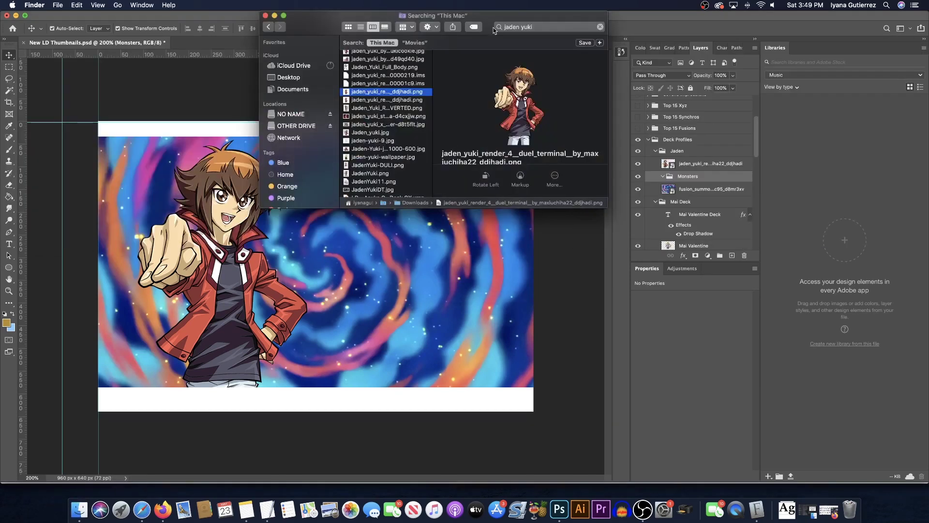
pyautogui.click(552, 28)
pyautogui.press('super+a')
pyautogui.press('BackSpace')
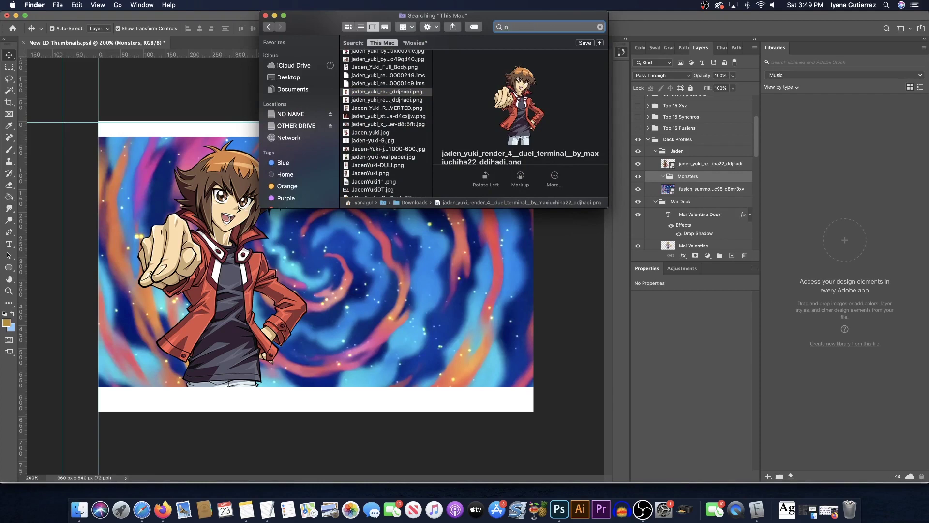
pyautogui.write('neos')
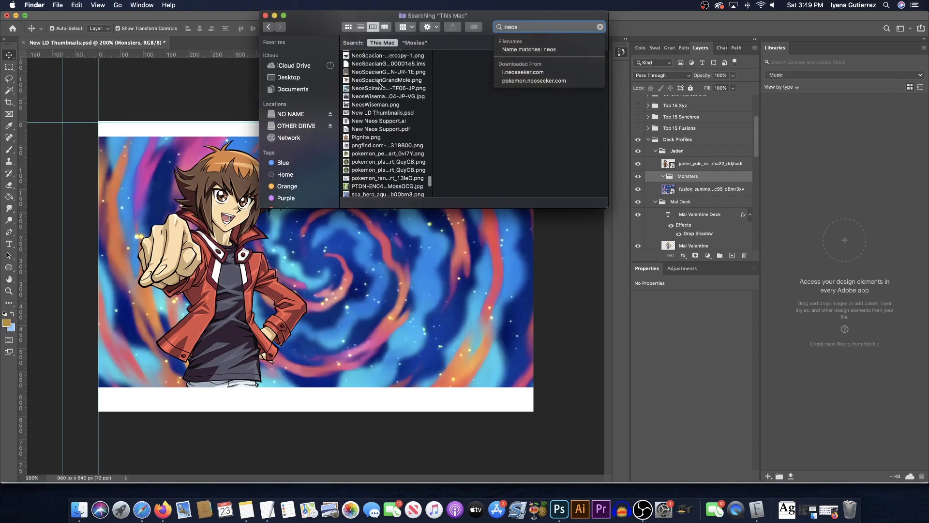
pyautogui.click(379, 80)
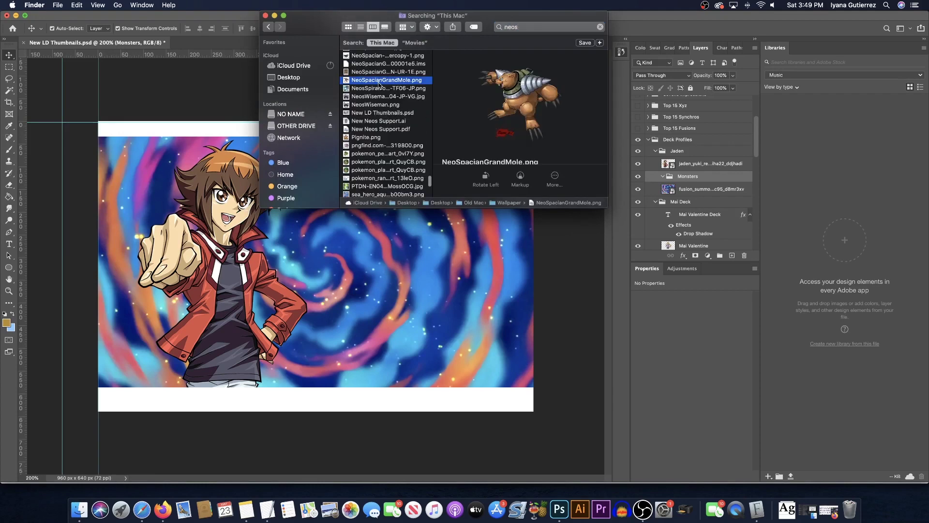
pyautogui.click(373, 56)
pyautogui.moveTo(378, 67); pyautogui.dragTo(460, 320)
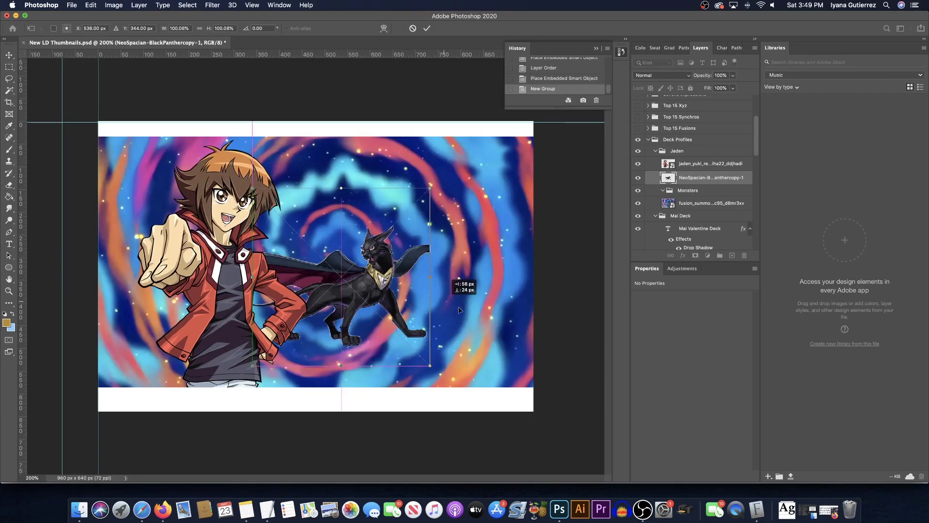
pyautogui.moveTo(328, 262); pyautogui.dragTo(466, 311)
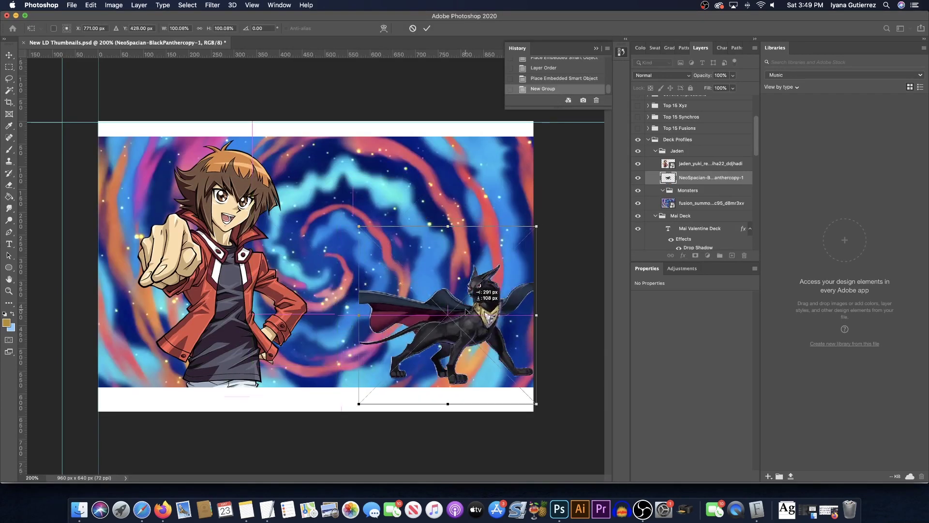
pyautogui.press('Return')
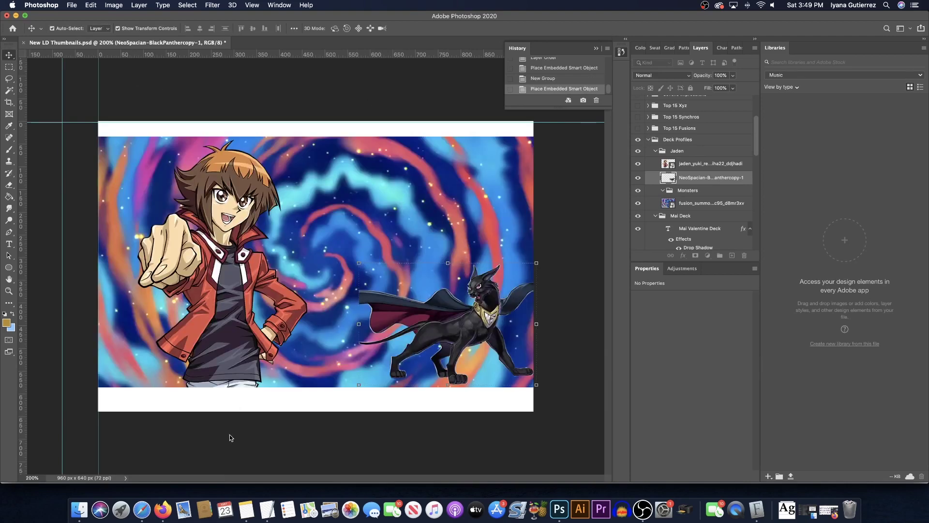
# Select the Monsters group and place the elemental_hero_neos PNG ending in dcw602y from the Finder search results onto the canvas
pyautogui.click(695, 190)
pyautogui.click(79, 509)
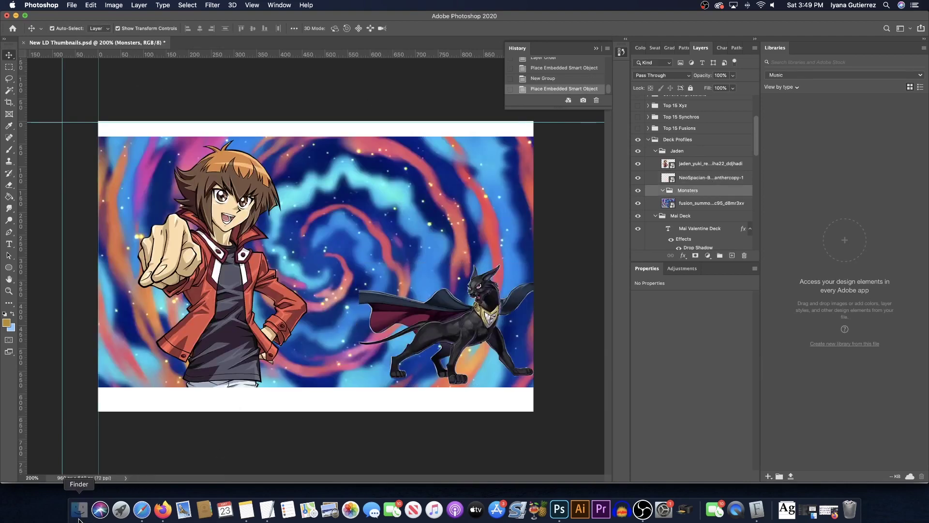
pyautogui.scroll(-5, 383, 121)
pyautogui.click(363, 159)
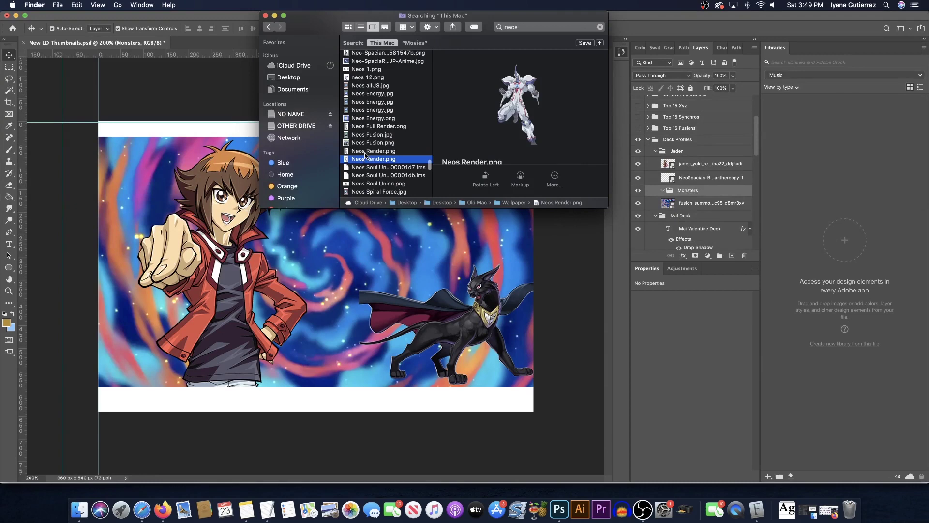
pyautogui.click(364, 152)
pyautogui.scroll(5, 365, 155)
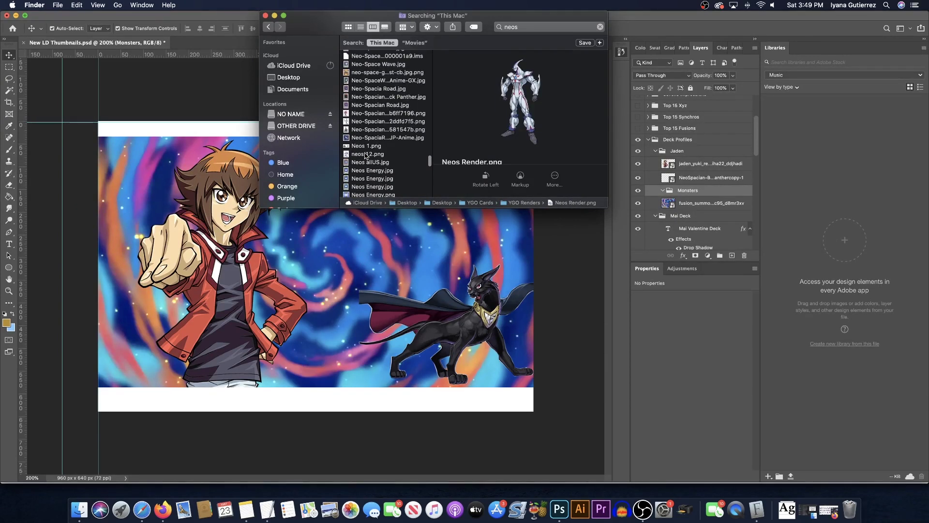
pyautogui.scroll(2, 366, 155)
pyautogui.scroll(-10, 366, 153)
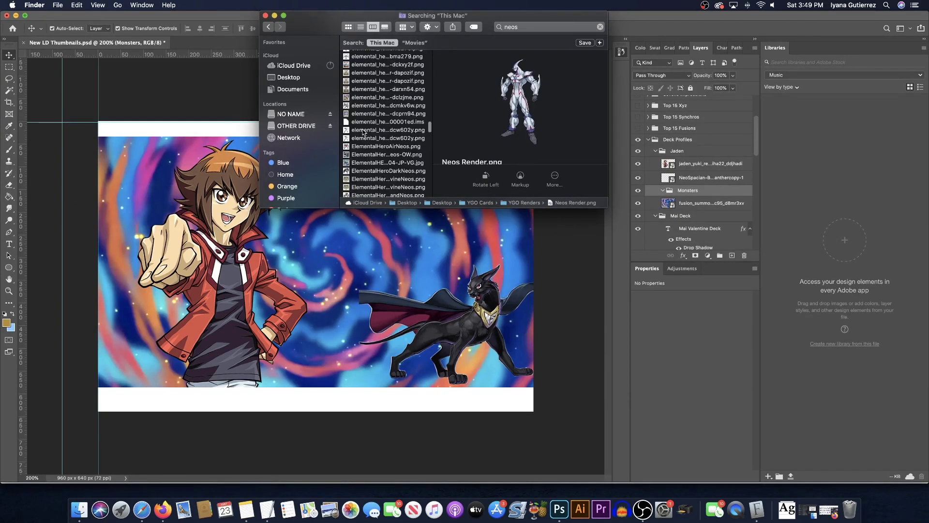
pyautogui.moveTo(377, 155); pyautogui.dragTo(408, 281)
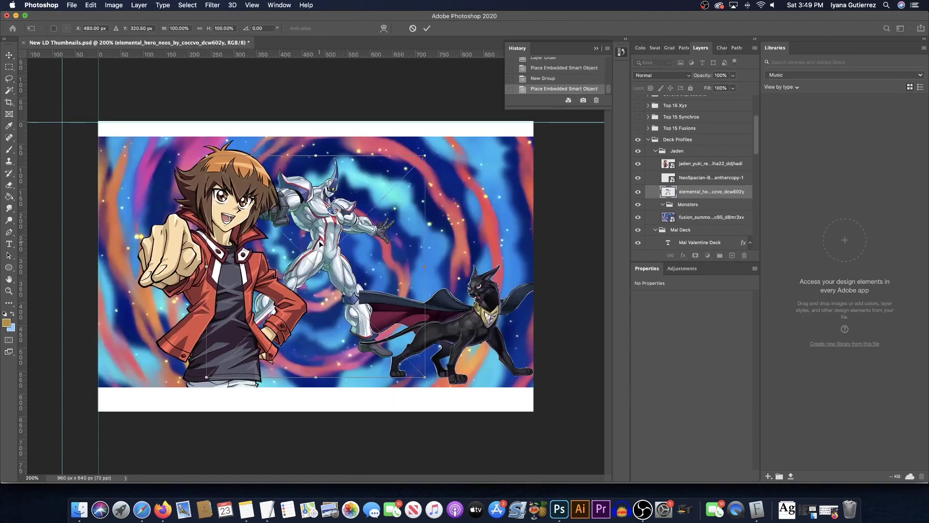
# Scale the Elemental Hero Neos render to 116.39% and position it between Jaden and the black panther
pyautogui.moveTo(338, 239); pyautogui.dragTo(395, 212)
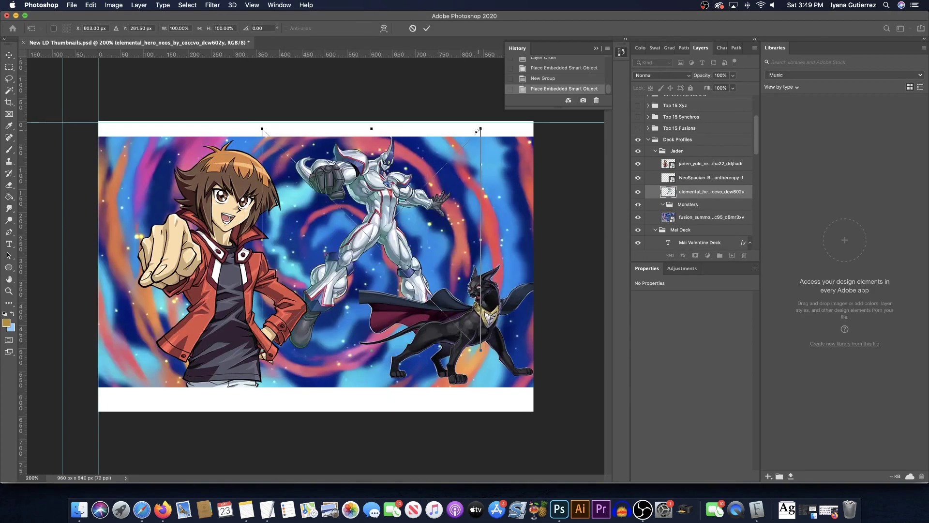
pyautogui.moveTo(480, 129); pyautogui.dragTo(516, 93)
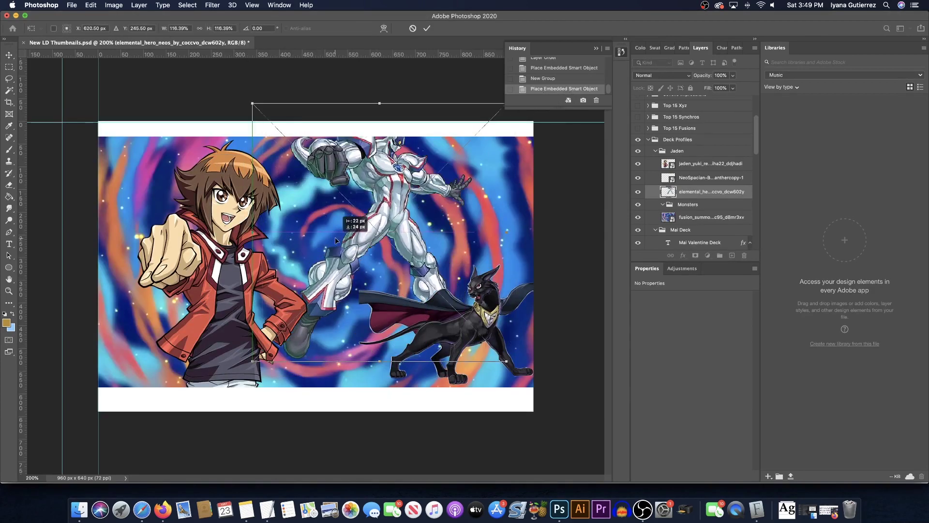
pyautogui.moveTo(387, 185); pyautogui.dragTo(337, 226)
pyautogui.press('Return')
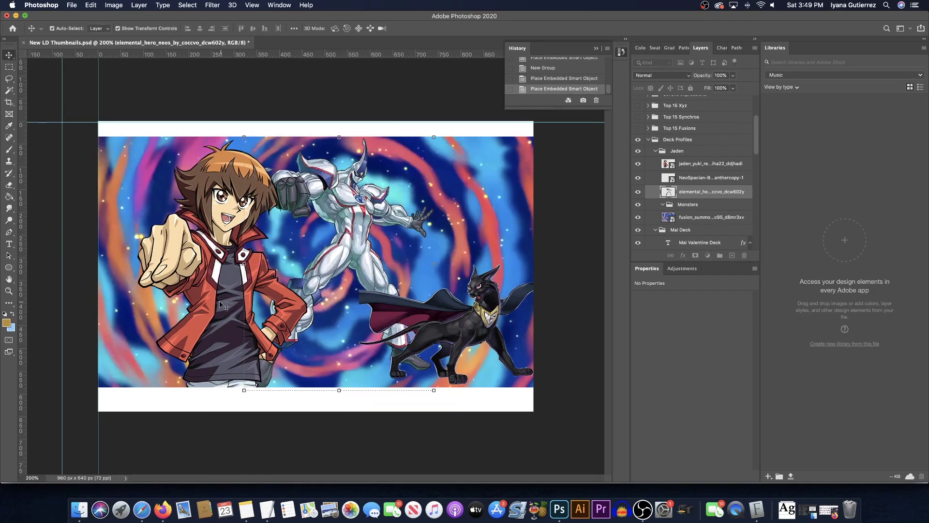
# Shift the Jaden Yuki render left to X 35 px, Y 41 px
pyautogui.click(212, 281)
pyautogui.moveTo(190, 279); pyautogui.dragTo(186, 276)
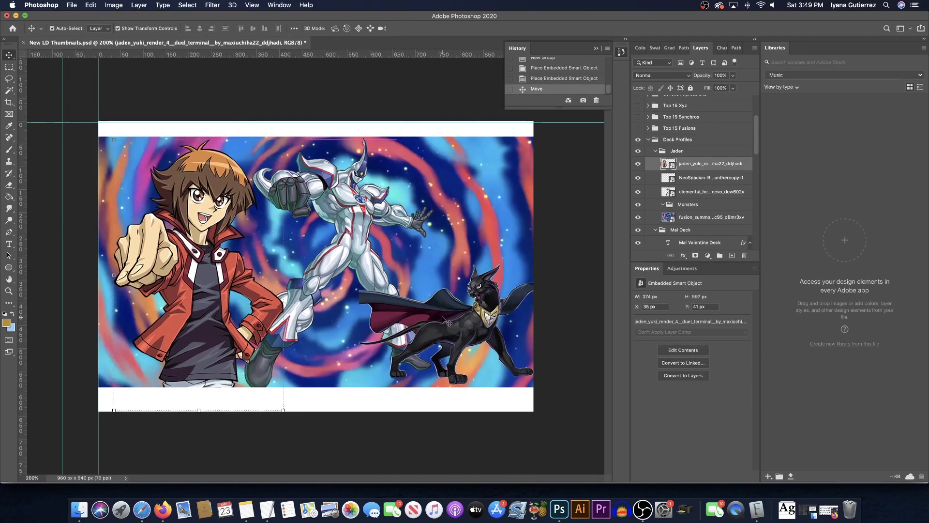
# With the black panther layer selected, search Finder for "avian" and place Avian Render.png on the right side of the canvas
pyautogui.click(685, 178)
pyautogui.click(79, 509)
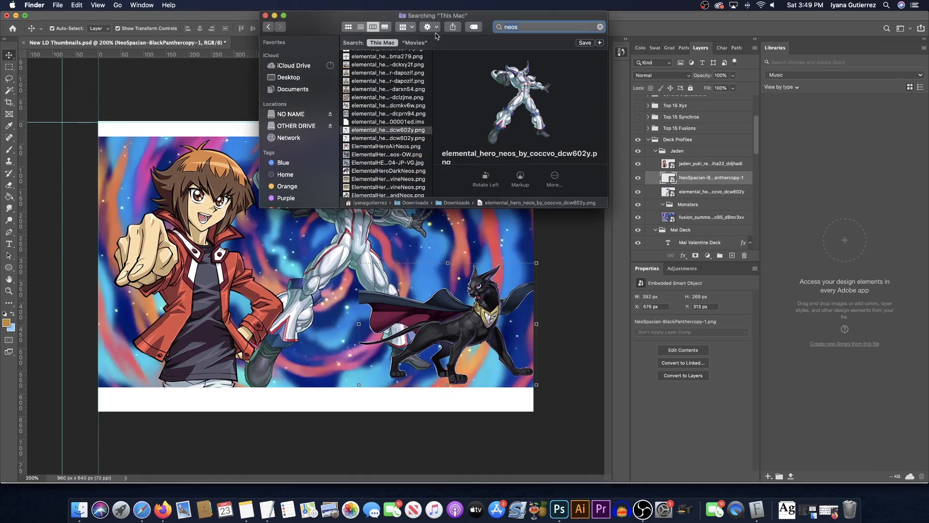
pyautogui.press('super+a')
pyautogui.write('avian')
pyautogui.click(383, 78)
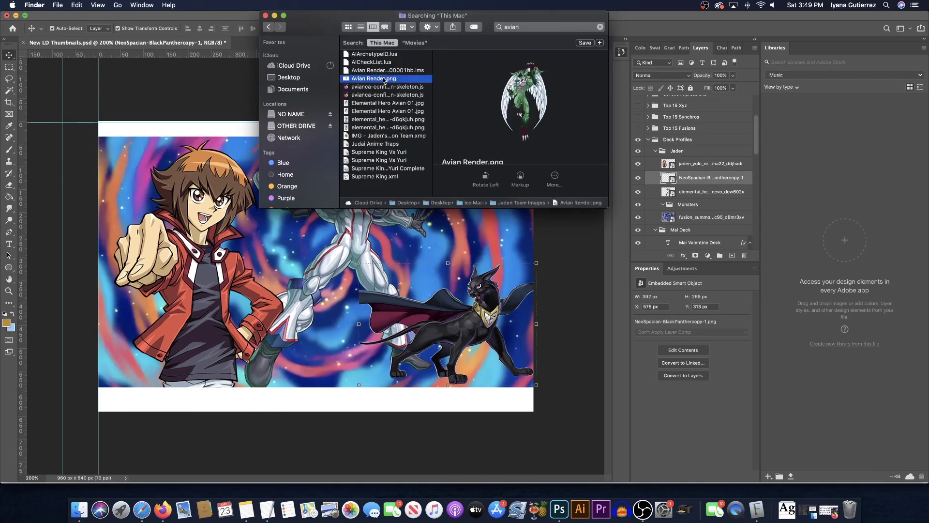
pyautogui.moveTo(382, 78); pyautogui.dragTo(446, 262)
pyautogui.moveTo(347, 223); pyautogui.dragTo(472, 210)
pyautogui.press('Return')
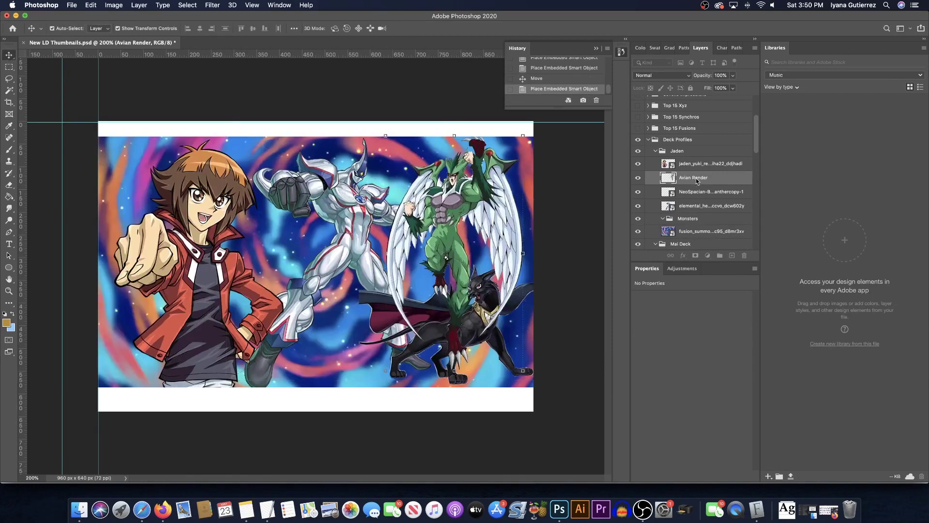
# Move the Avian Render layer below the black panther layer and nudge the panther to X 566 px, Y 320 px
pyautogui.moveTo(696, 179); pyautogui.dragTo(699, 206)
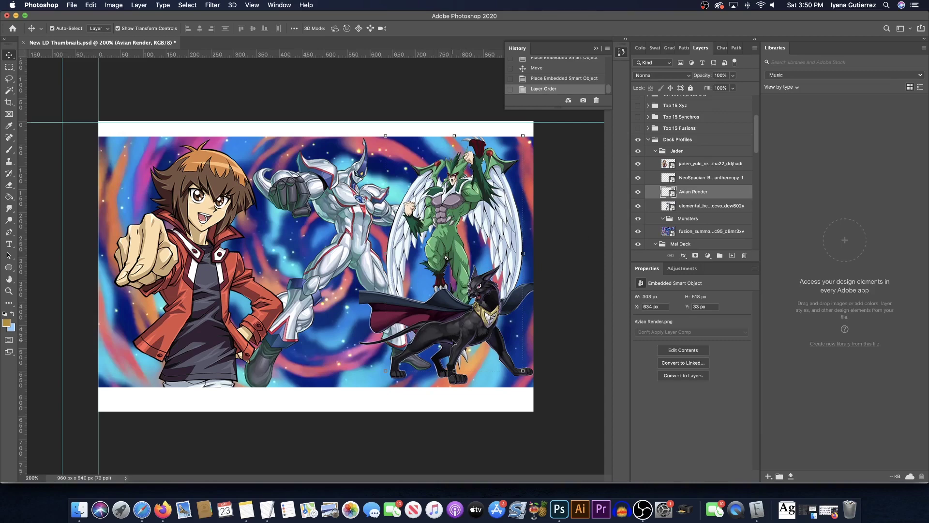
pyautogui.moveTo(452, 342); pyautogui.dragTo(449, 344)
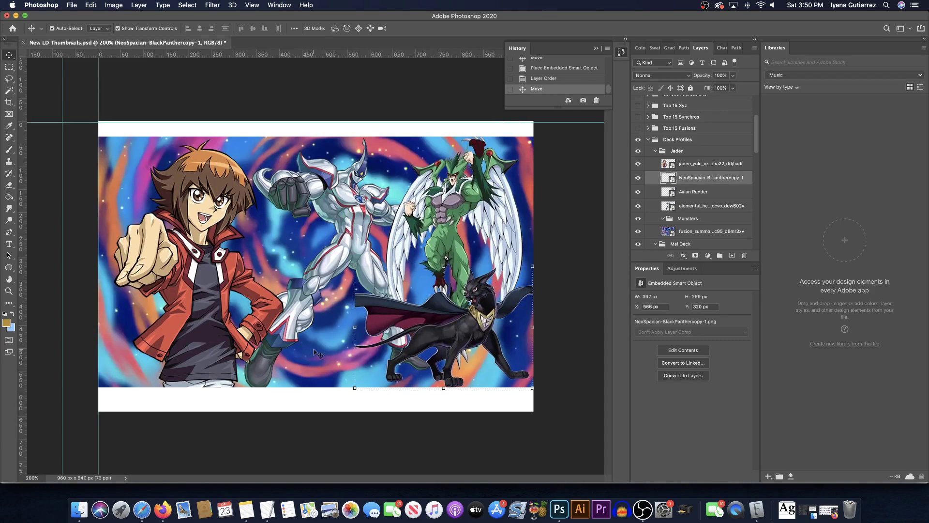
# Find the kindpng_2164918 mole PNG in Finder and place it on the canvas above the black panther layer
pyautogui.press('super+Tab')
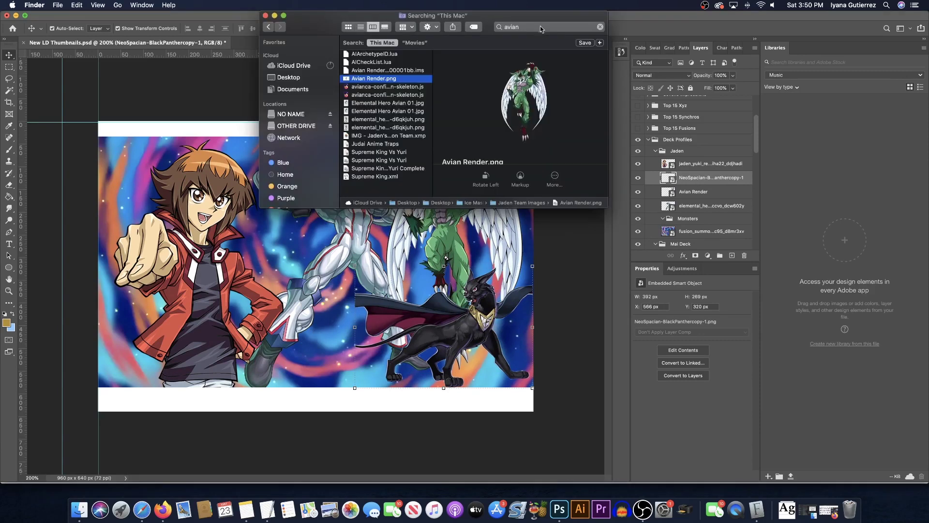
pyautogui.scroll(-5, 387, 121)
pyautogui.click(374, 160)
pyautogui.moveTo(373, 161); pyautogui.dragTo(321, 332)
# Scale the mole render to 48.22% and position it below Neos, just left of the black panther
pyautogui.moveTo(299, 294); pyautogui.dragTo(353, 305)
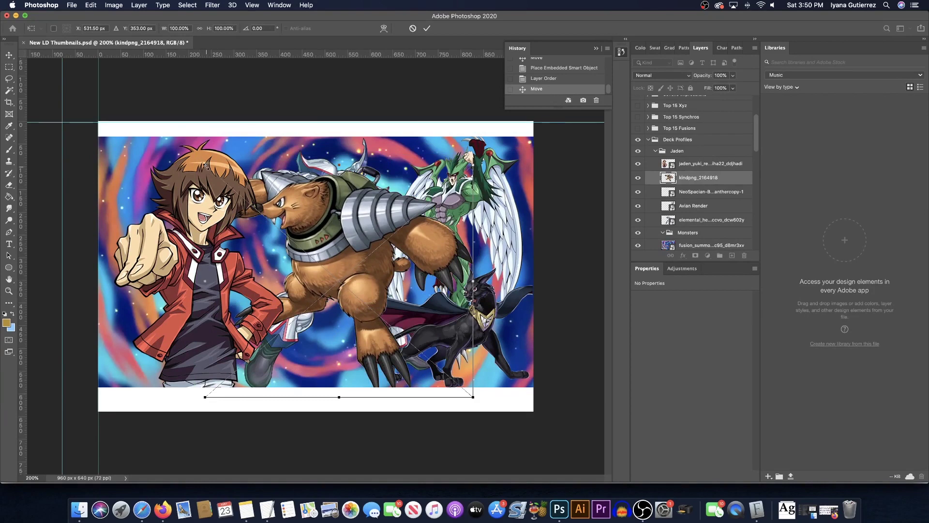
pyautogui.moveTo(312, 257); pyautogui.dragTo(352, 283)
pyautogui.hotkey('shift', 'Left')
pyautogui.hotkey('shift', 'Left')
pyautogui.hotkey('shift', 'Left')
pyautogui.hotkey('shift', 'Left')
pyautogui.hotkey('shift', 'Left')
pyautogui.hotkey('shift', 'Left')
pyautogui.hotkey('shift', 'Left')
pyautogui.hotkey('shift', 'Left')
pyautogui.hotkey('shift', 'Left')
pyautogui.hotkey('shift', 'Left')
pyautogui.hotkey('shift', 'Left')
pyautogui.hotkey('shift', 'Left')
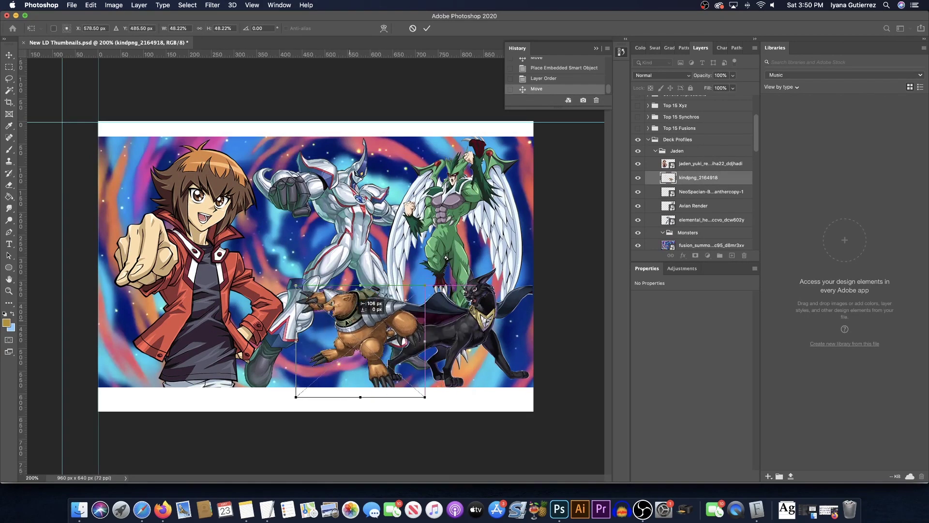
pyautogui.press('Left')
pyautogui.press('Left')
pyautogui.press('Left')
pyautogui.press('Left')
pyautogui.press('Left')
pyautogui.press('Return')
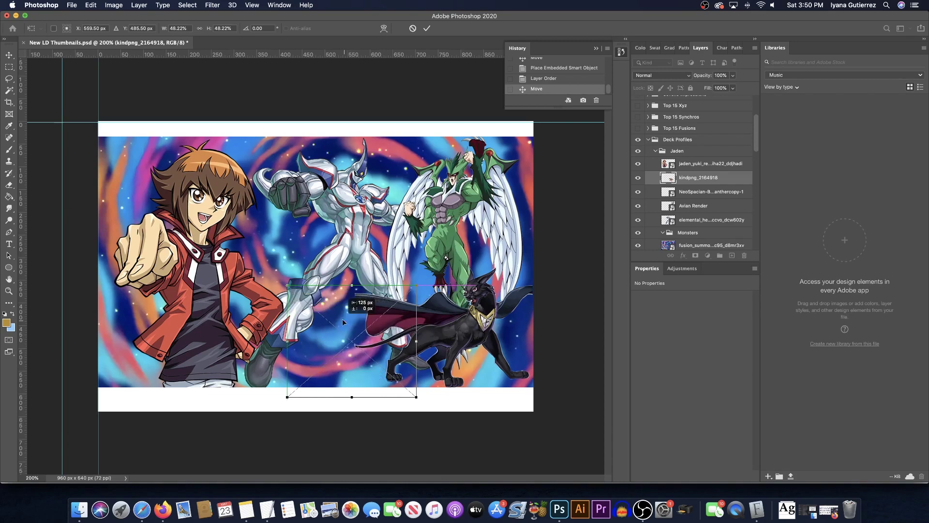
# Select the Elemental Hero Neos render for transforming
pyautogui.click(134, 95)
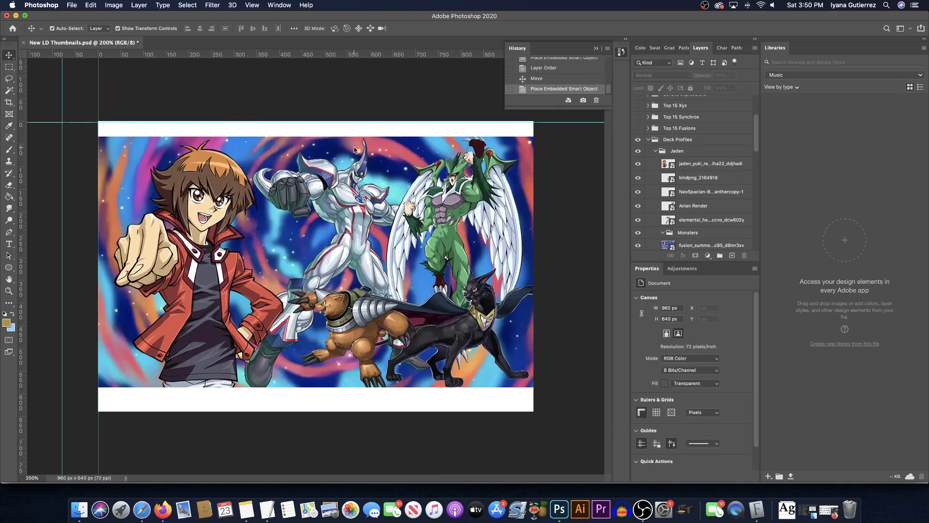
pyautogui.click(358, 194)
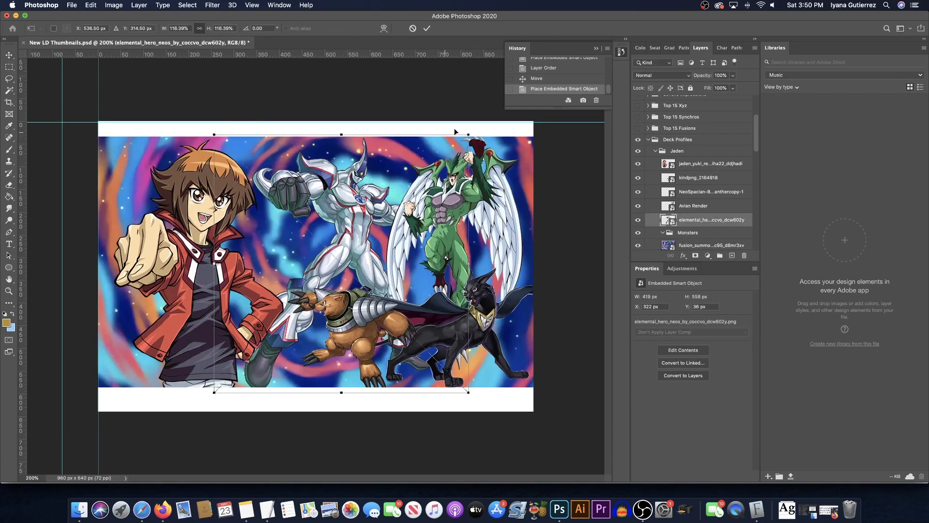
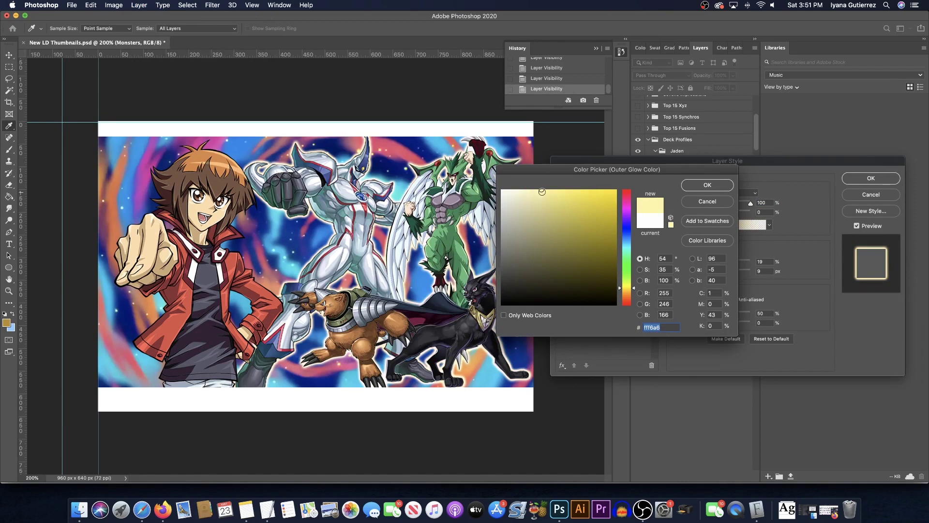
# Set the Monsters group's Outer Glow colour to a pale yellow
pyautogui.moveTo(542, 192); pyautogui.dragTo(536, 190)
pyautogui.moveTo(626, 283); pyautogui.dragTo(627, 290)
pyautogui.click(563, 191)
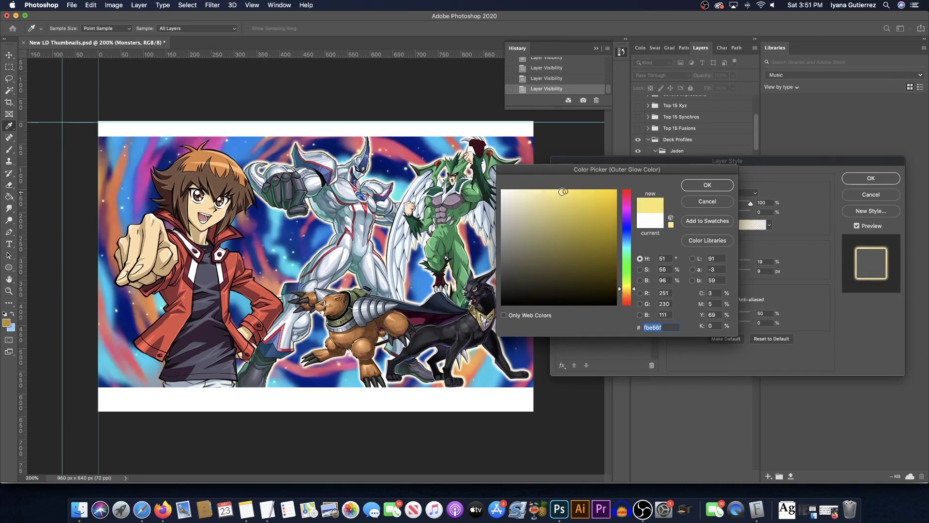
pyautogui.click(540, 188)
pyautogui.click(692, 186)
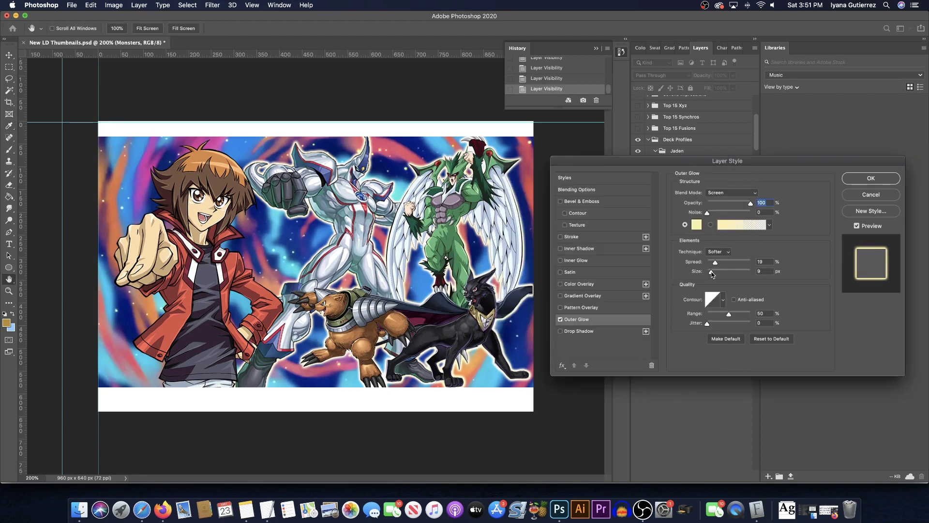
# Set the Monsters group's Outer Glow to 0% spread and 13 px size, and apply the layer style
pyautogui.moveTo(711, 273)
pyautogui.mouseDown()
pyautogui.moveTo(722, 274)
pyautogui.moveTo(708, 264)
pyautogui.moveTo(712, 272)
pyautogui.mouseUp()
pyautogui.moveTo(738, 204); pyautogui.dragTo(707, 213)
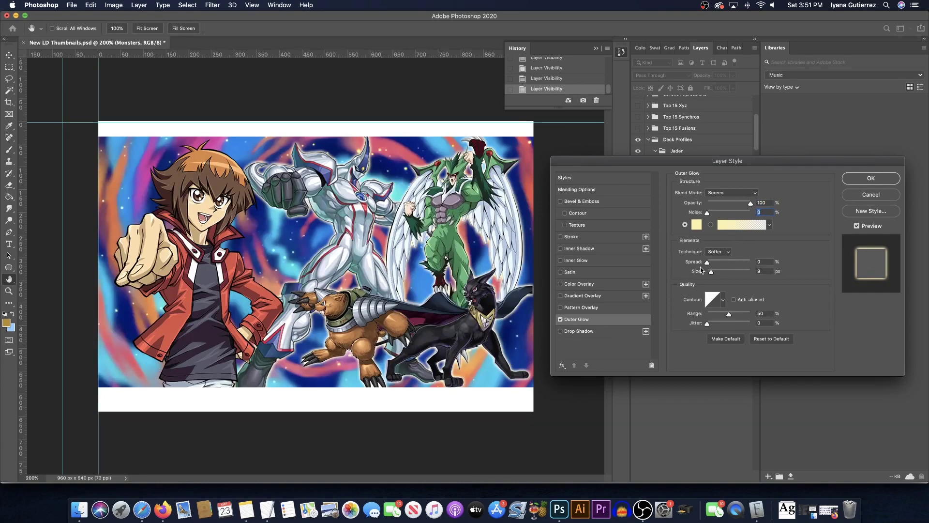
pyautogui.moveTo(714, 274); pyautogui.dragTo(712, 273)
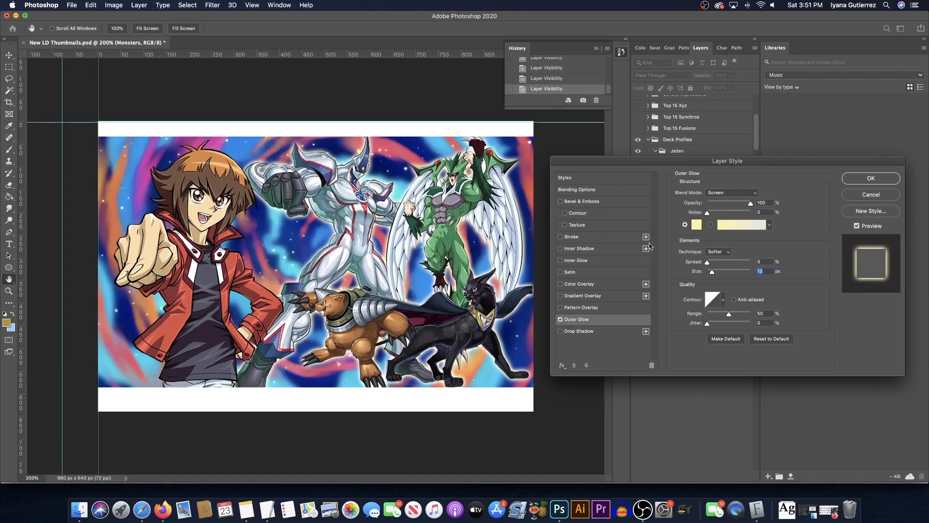
pyautogui.click(854, 181)
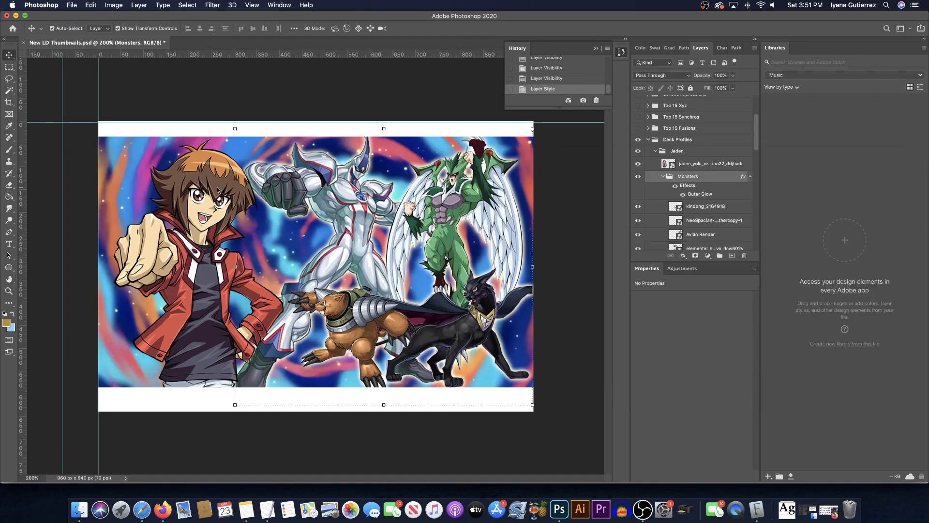
# Apply an Outer Glow to the Jaden render with 100% opacity, 0% spread and 13 px size
pyautogui.click(113, 4)
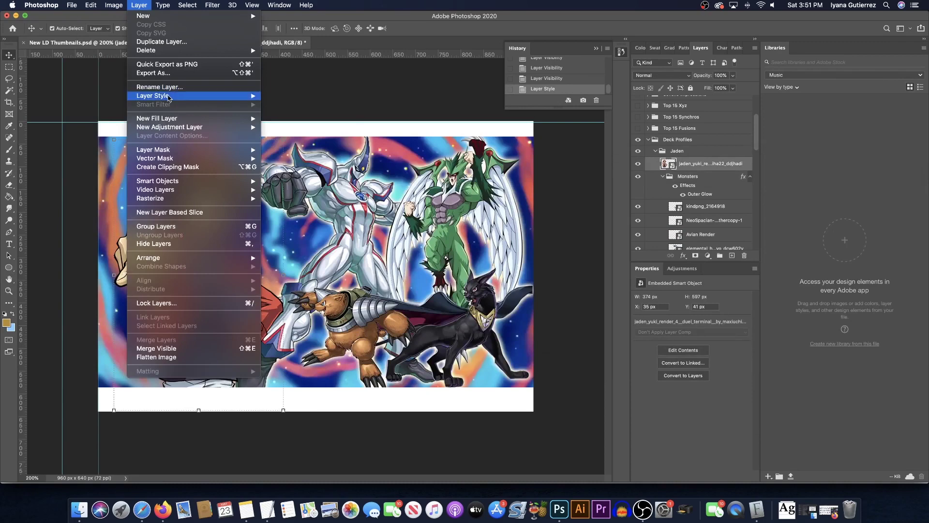
pyautogui.moveTo(169, 96)
pyautogui.click(290, 178)
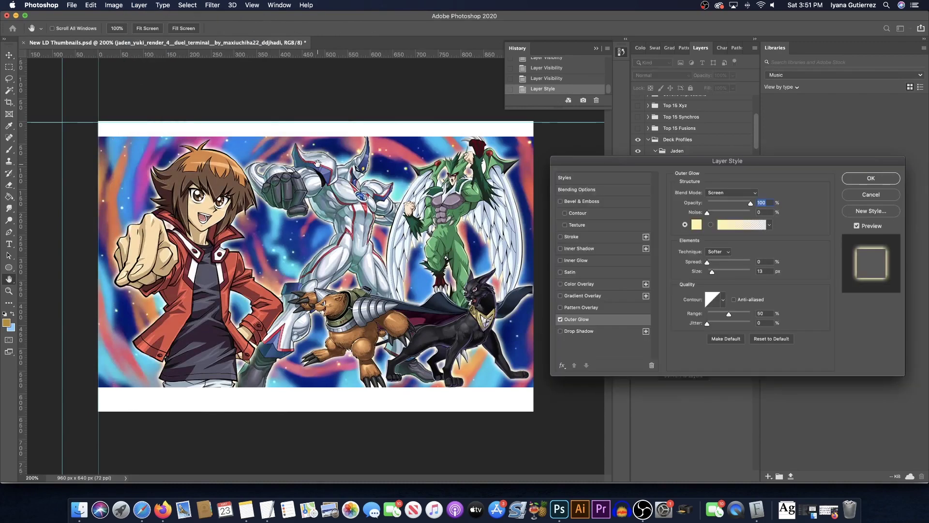
pyautogui.press('Return')
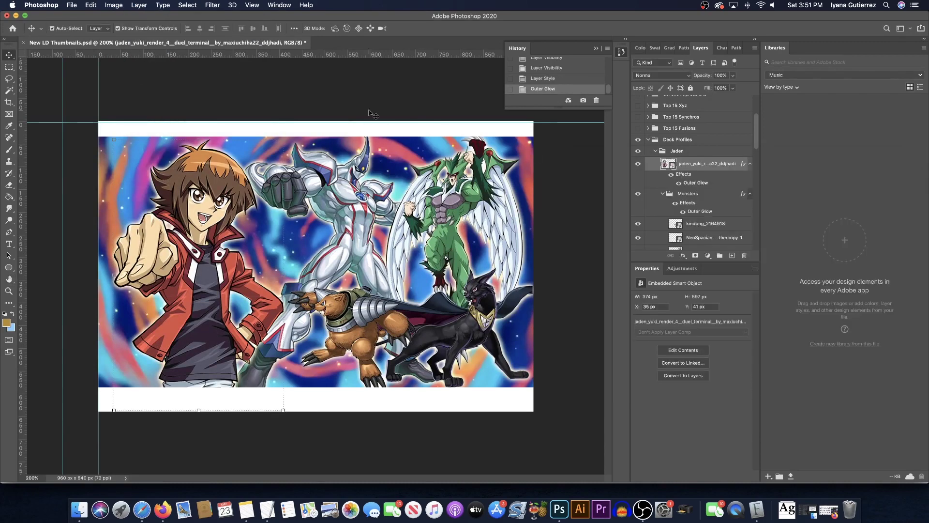
# Duplicate the Mai Valentine Deck text layer and move the copy above the character render in the Jaden group
pyautogui.scroll(-5, 726, 205)
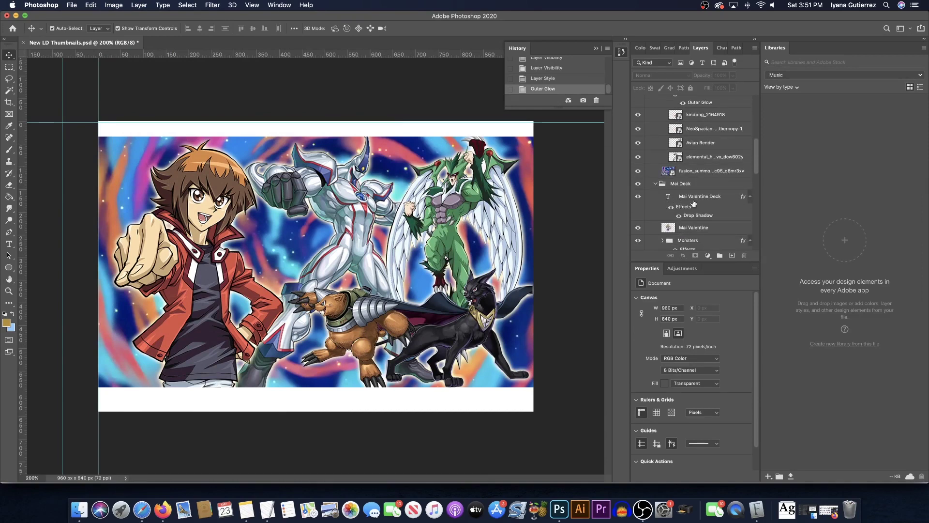
pyautogui.click(710, 203)
pyautogui.click(754, 49)
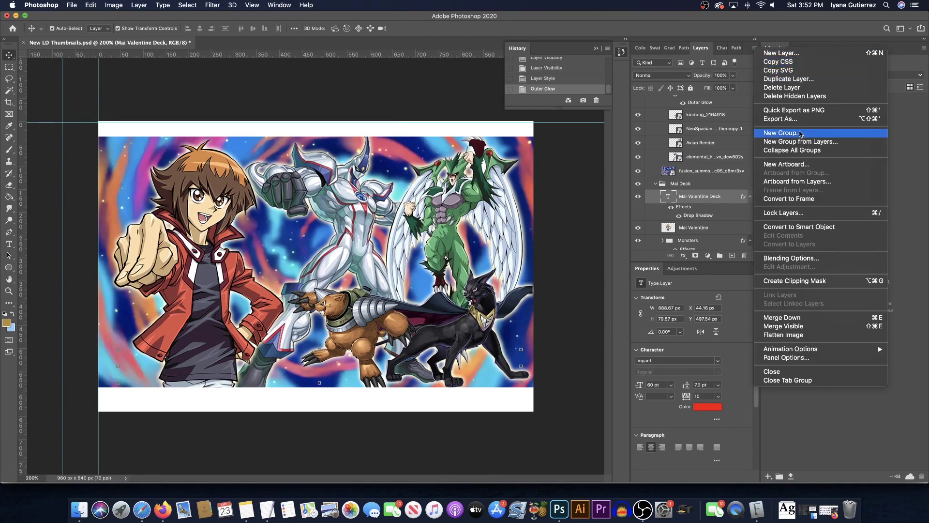
pyautogui.click(797, 80)
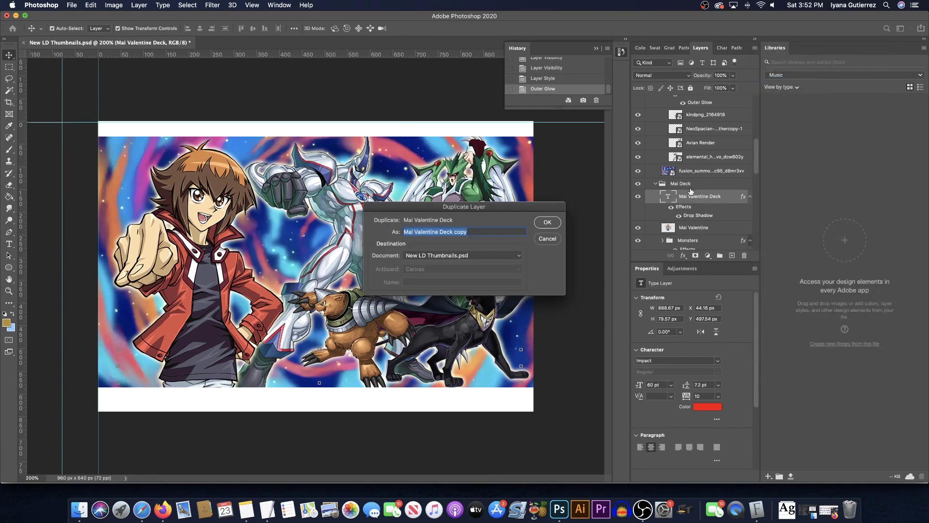
pyautogui.press('Return')
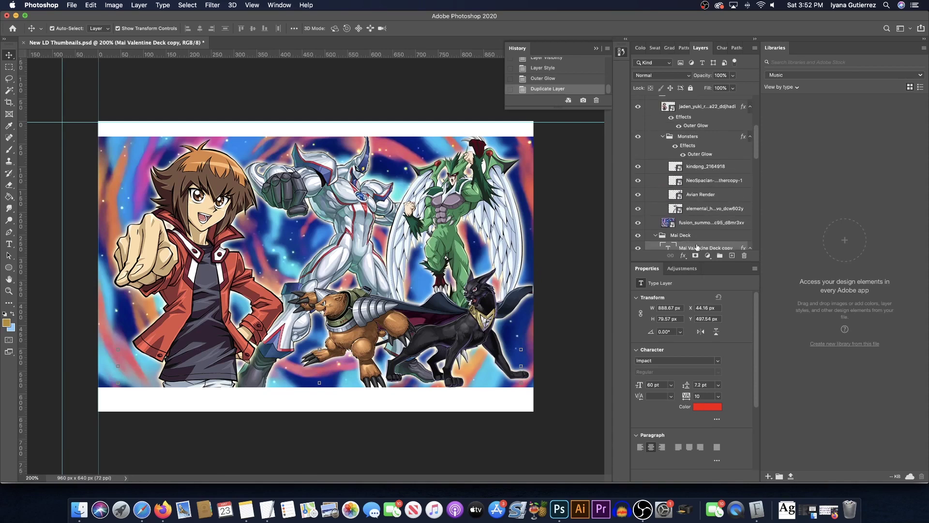
pyautogui.moveTo(697, 245); pyautogui.dragTo(695, 102)
# Replace "Mai Valentine" with "Jaden Yuki" in the copied title so it reads "Jaden Yuki Deck"
pyautogui.click(9, 244)
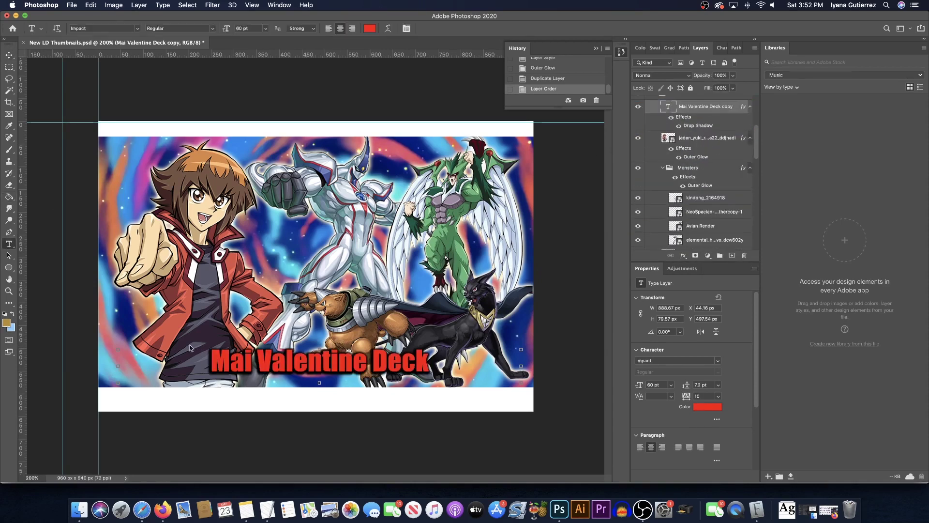
pyautogui.click(367, 358)
pyautogui.moveTo(367, 357); pyautogui.dragTo(62, 321)
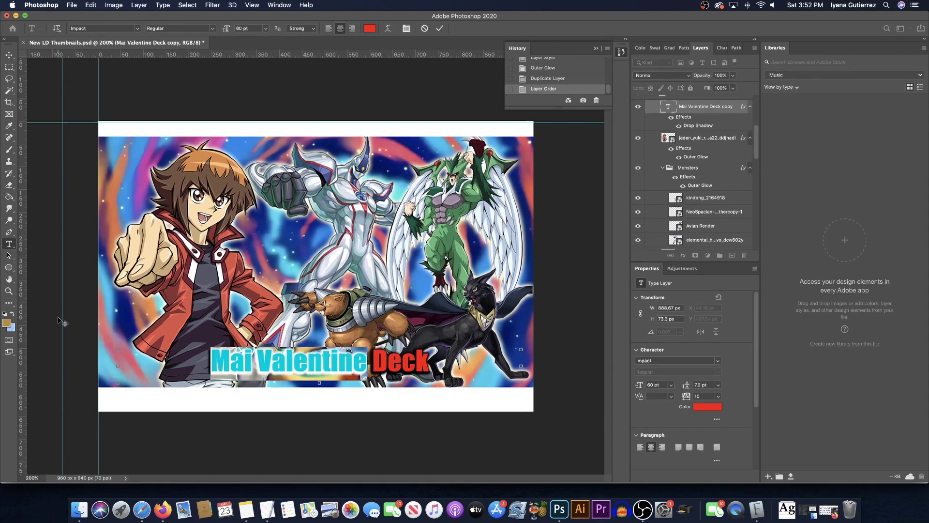
pyautogui.write('Jaden Yuki')
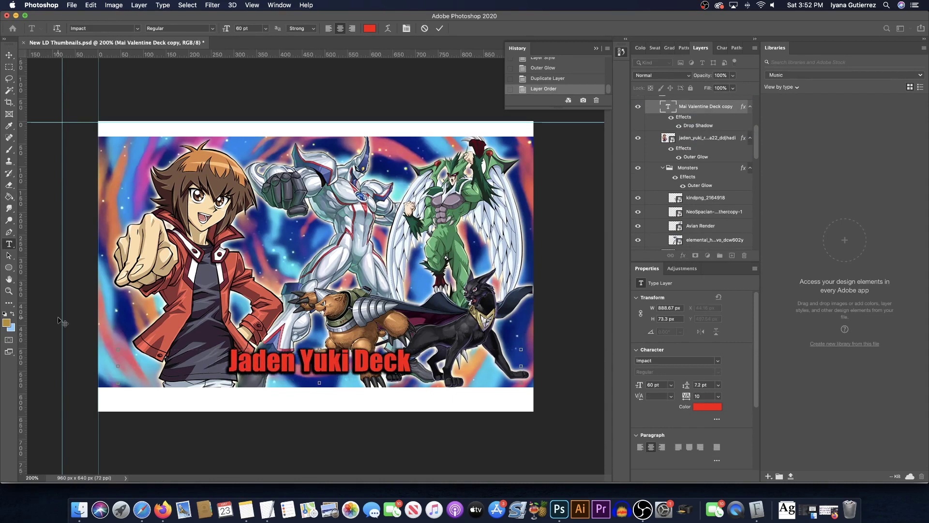
pyautogui.click(9, 54)
pyautogui.click(588, 354)
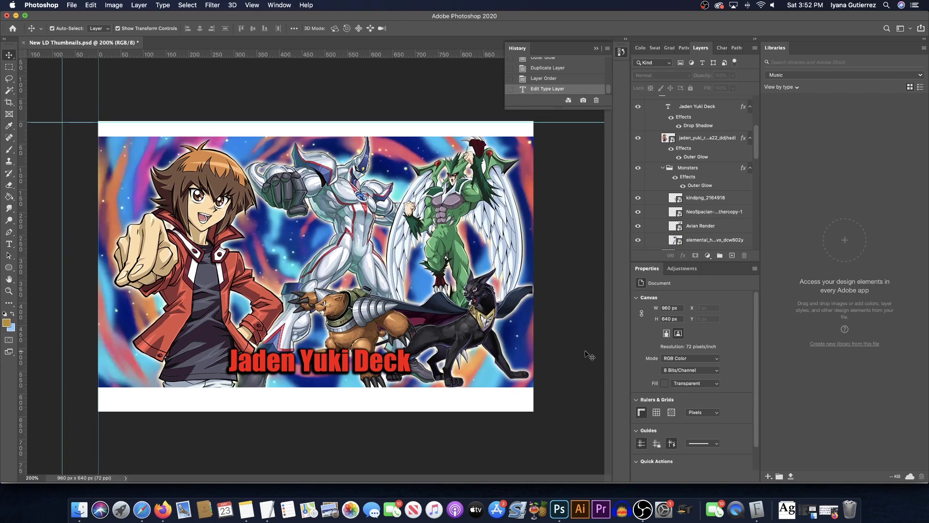
pyautogui.click(348, 360)
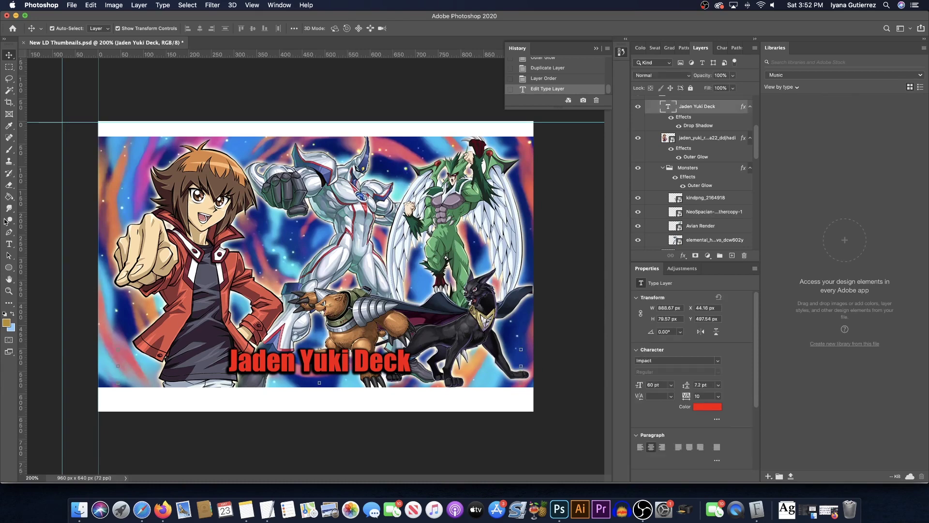
pyautogui.click(8, 244)
pyautogui.click(312, 348)
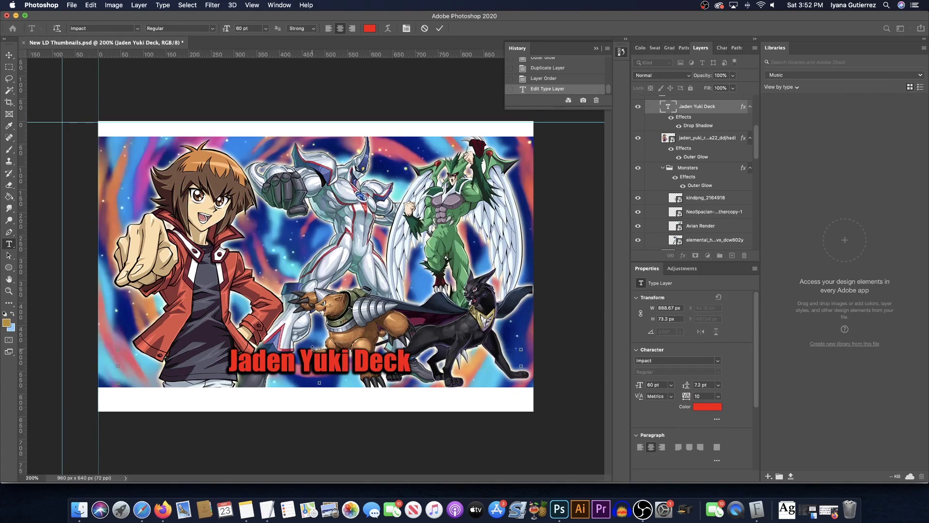
pyautogui.click(9, 54)
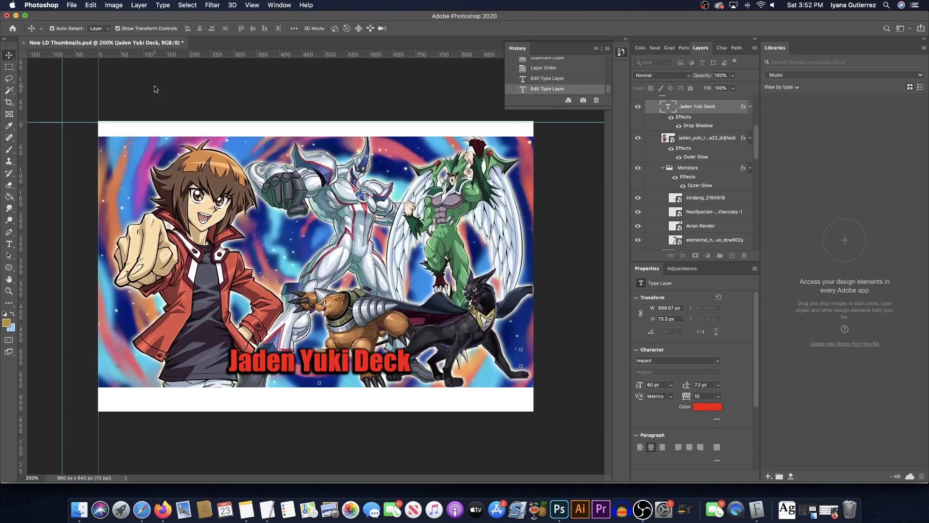
pyautogui.click(166, 91)
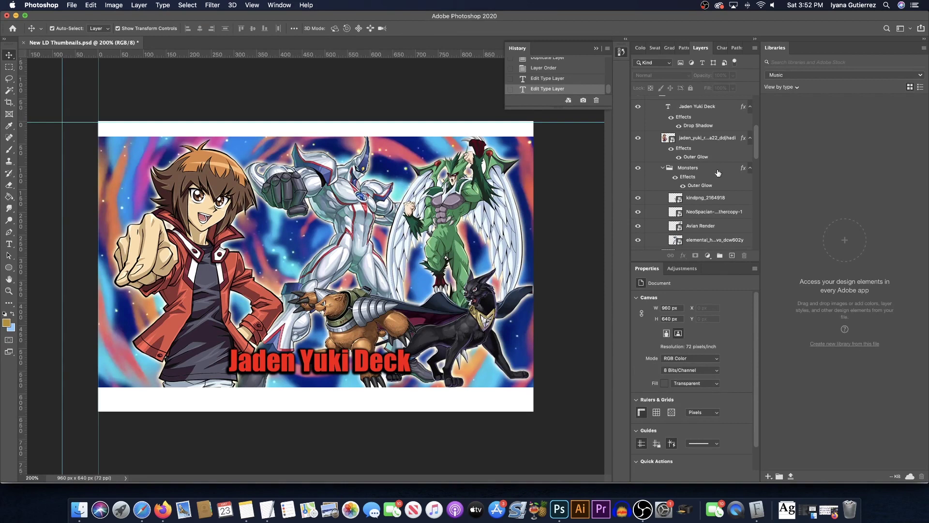
# Collapse the Mai Deck group in the layer list, keeping the Jaden group selected and expanded
pyautogui.scroll(-5, 707, 204)
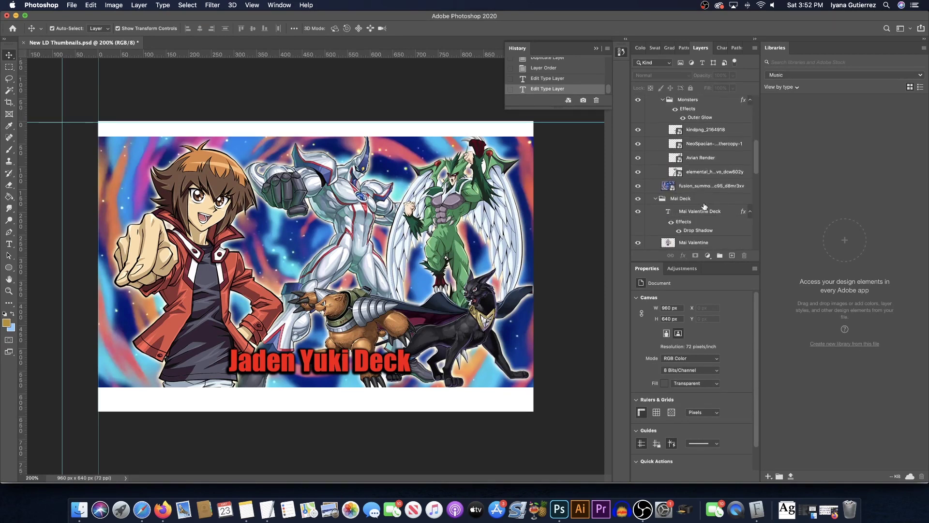
pyautogui.scroll(5, 704, 206)
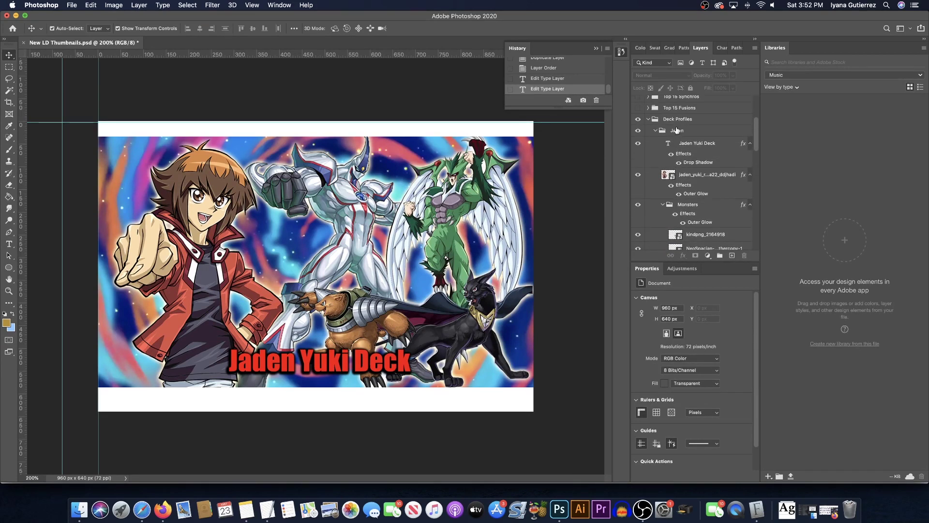
pyautogui.click(661, 131)
pyautogui.click(656, 131)
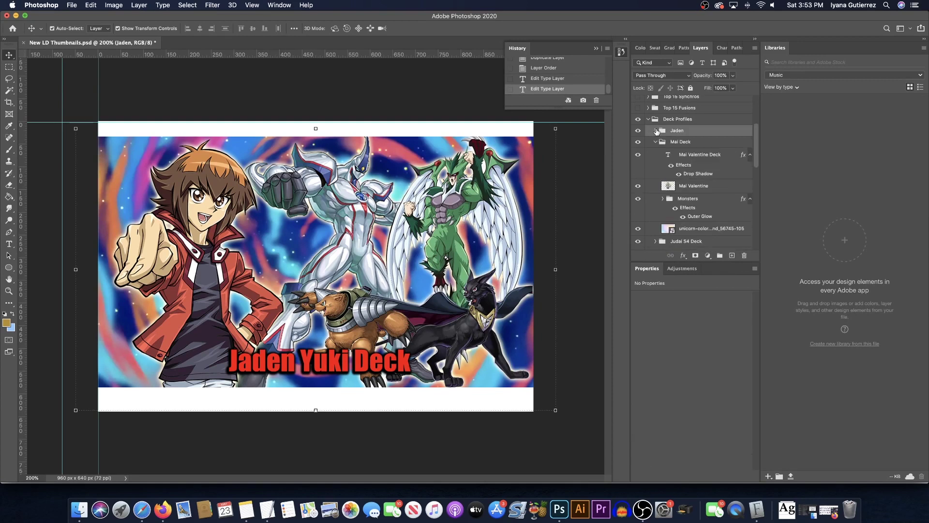
pyautogui.click(656, 143)
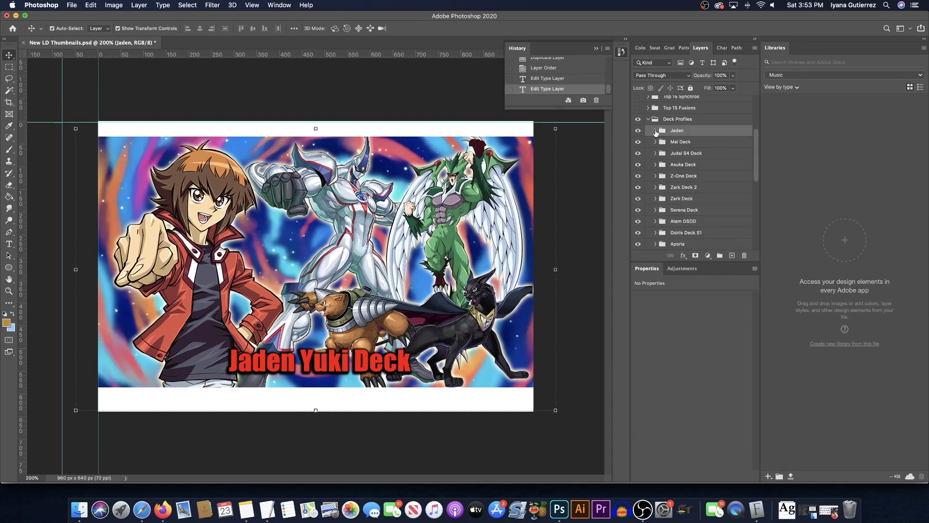
pyautogui.click(655, 131)
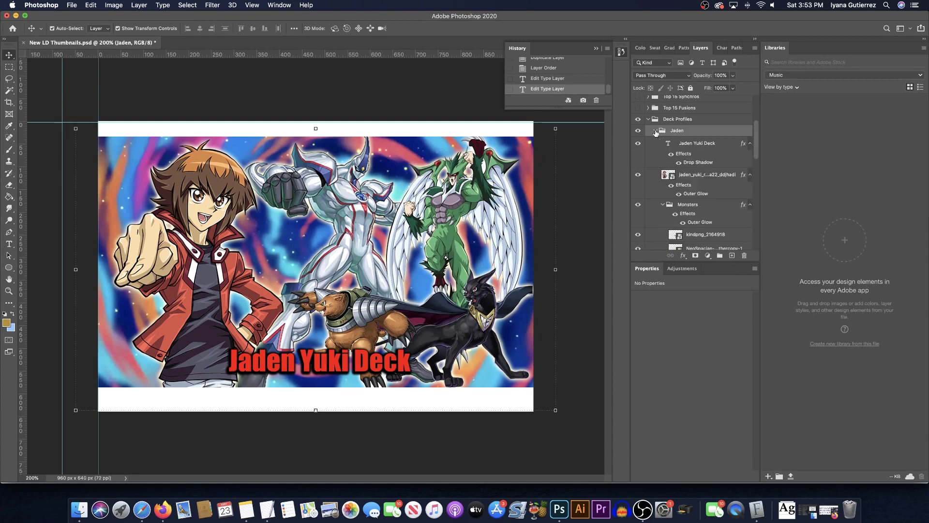
# Try a reduced opacity of 72% on the Jaden group's Monsters subgroup, and restore it to full opacity
pyautogui.scroll(4, 656, 134)
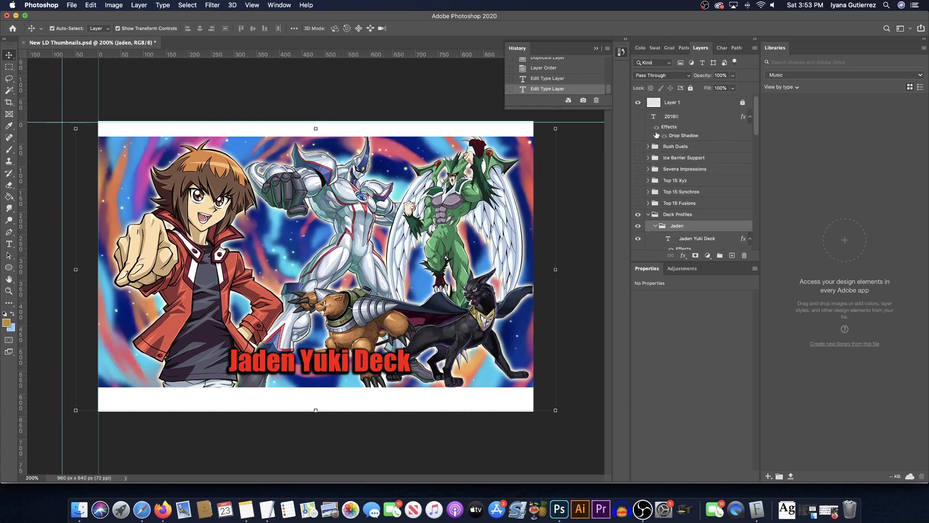
pyautogui.scroll(-4, 656, 134)
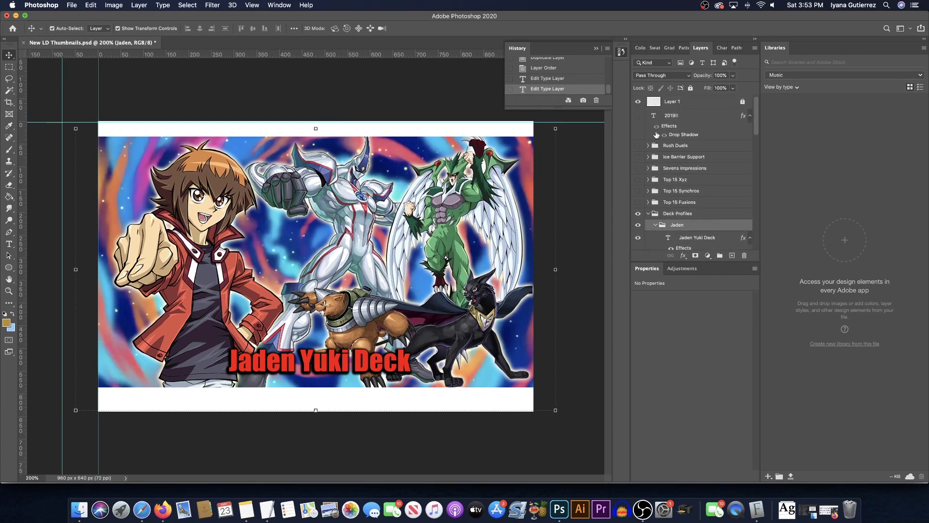
pyautogui.scroll(-2, 676, 202)
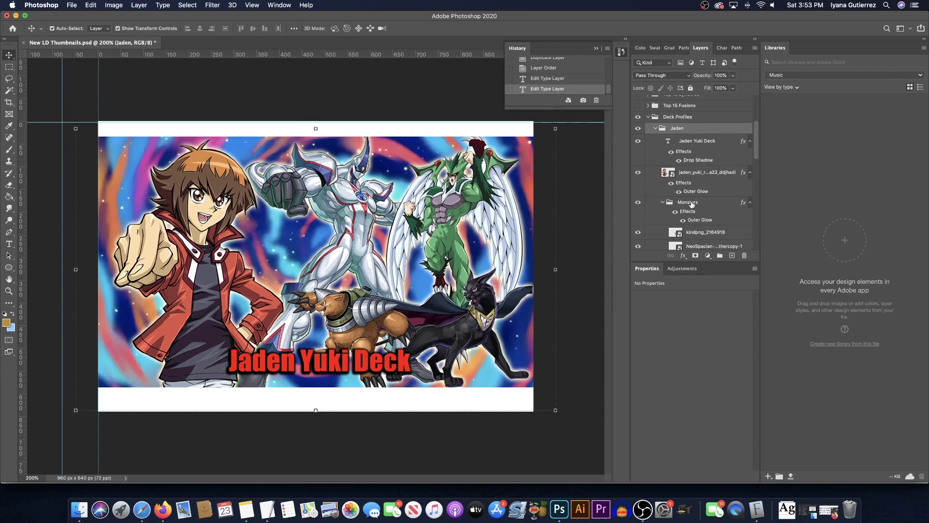
pyautogui.click(691, 202)
pyautogui.click(732, 75)
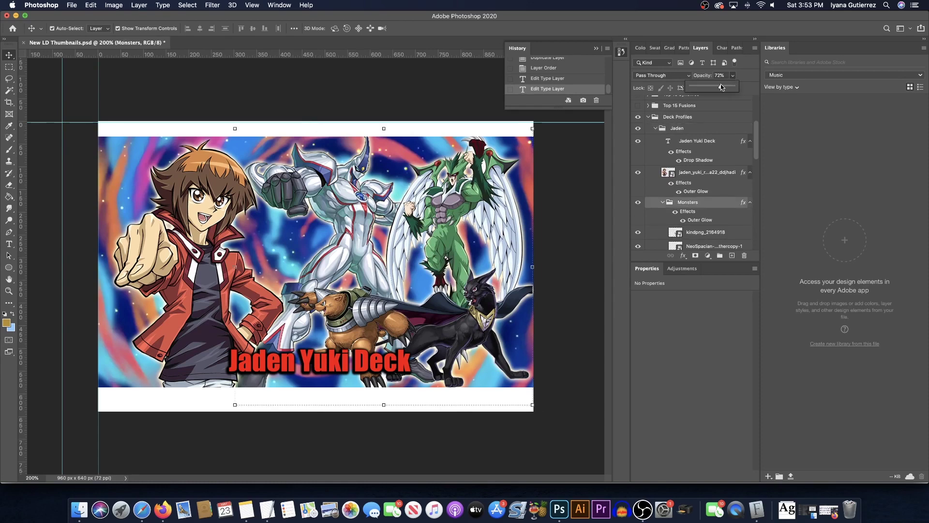
pyautogui.moveTo(722, 85); pyautogui.dragTo(754, 87)
# Disable the Jaden render's Outer Glow effect and enable a Drop Shadow on the character render copy
pyautogui.click(700, 173)
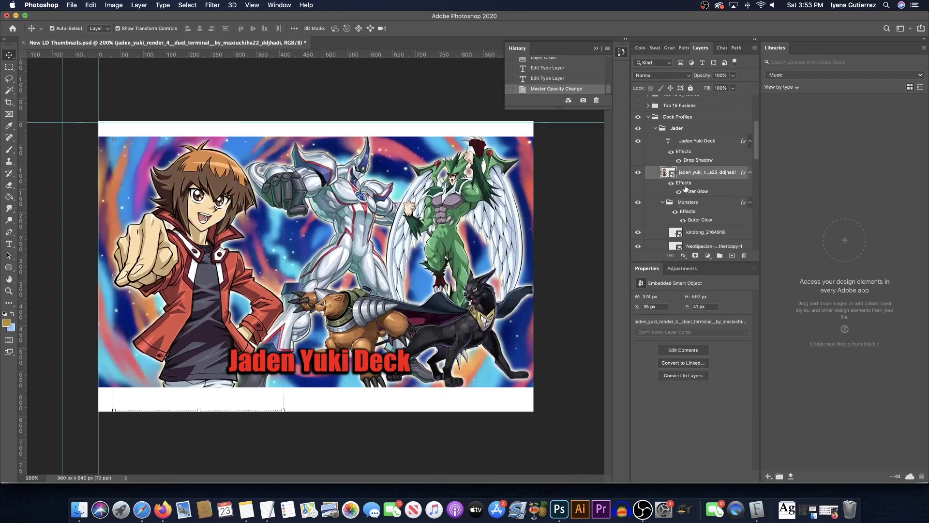
pyautogui.click(670, 184)
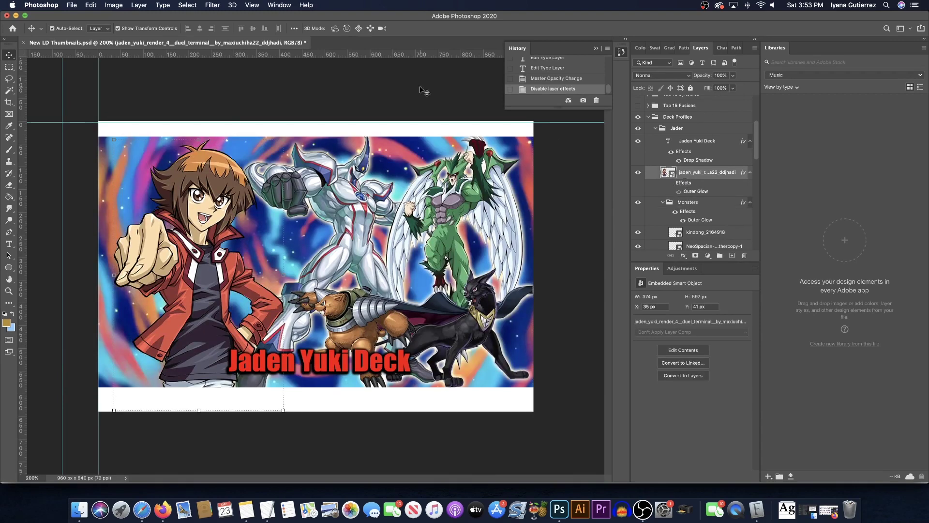
pyautogui.click(139, 5)
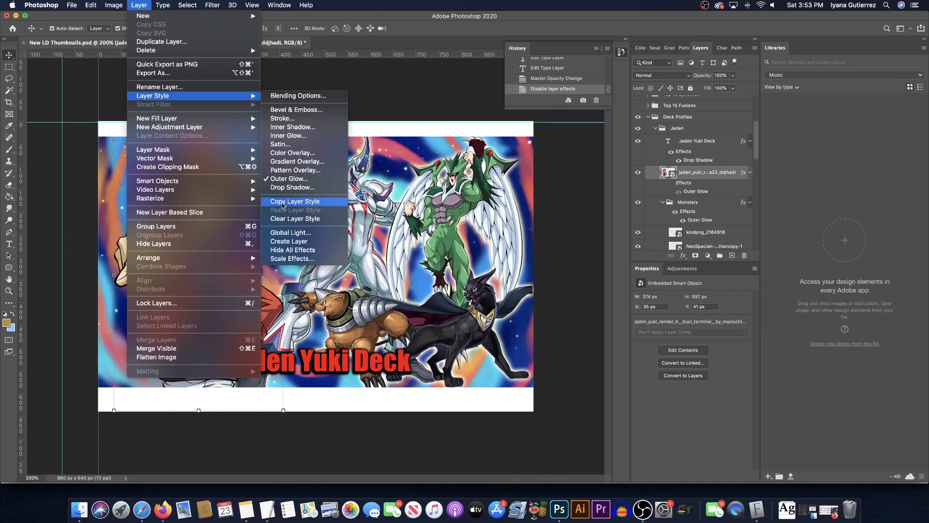
pyautogui.click(282, 190)
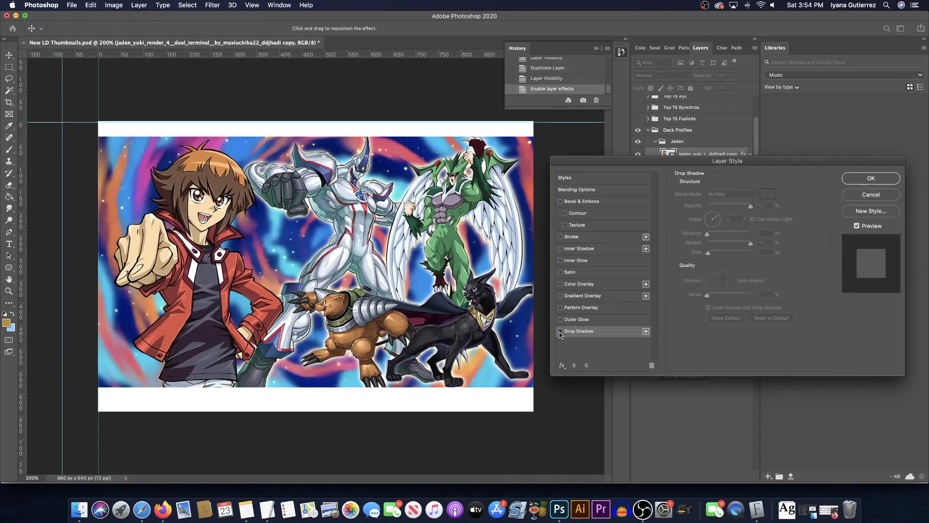
pyautogui.click(560, 331)
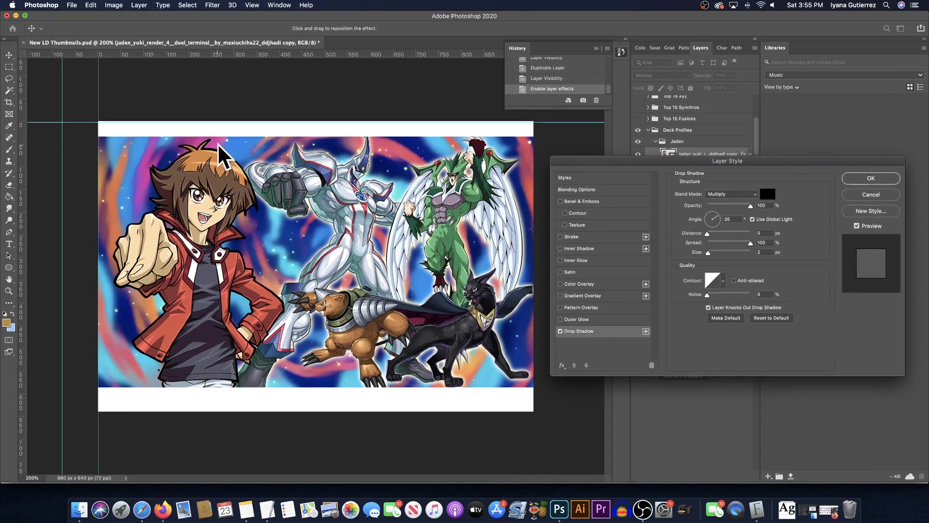
# Set the render copy's Drop Shadow to 51% opacity, angle 159°, distance 13 px, spread 21% and size 4 px
pyautogui.moveTo(719, 226)
pyautogui.mouseDown()
pyautogui.moveTo(709, 235)
pyautogui.moveTo(722, 254)
pyautogui.moveTo(708, 255)
pyautogui.moveTo(745, 244)
pyautogui.moveTo(709, 246)
pyautogui.moveTo(726, 247)
pyautogui.moveTo(706, 217)
pyautogui.mouseUp()
pyautogui.click(717, 234)
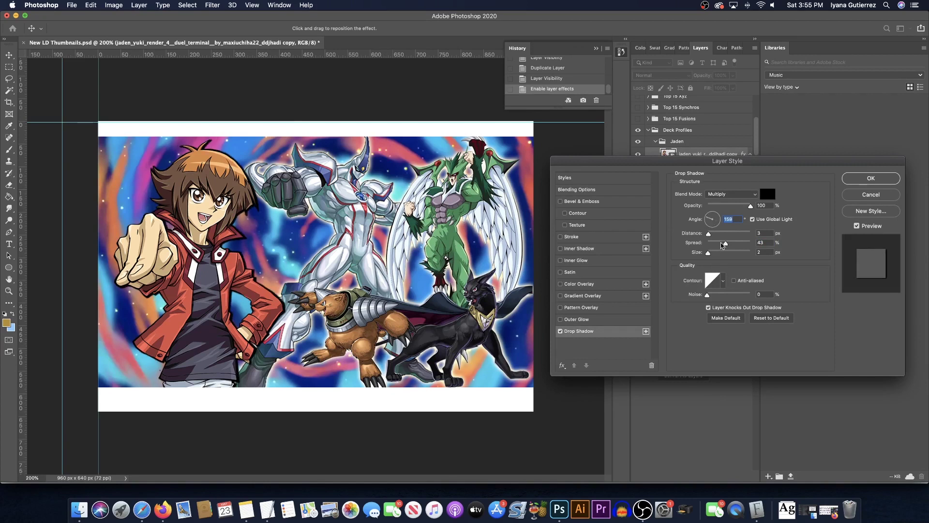
pyautogui.moveTo(708, 252); pyautogui.dragTo(755, 248)
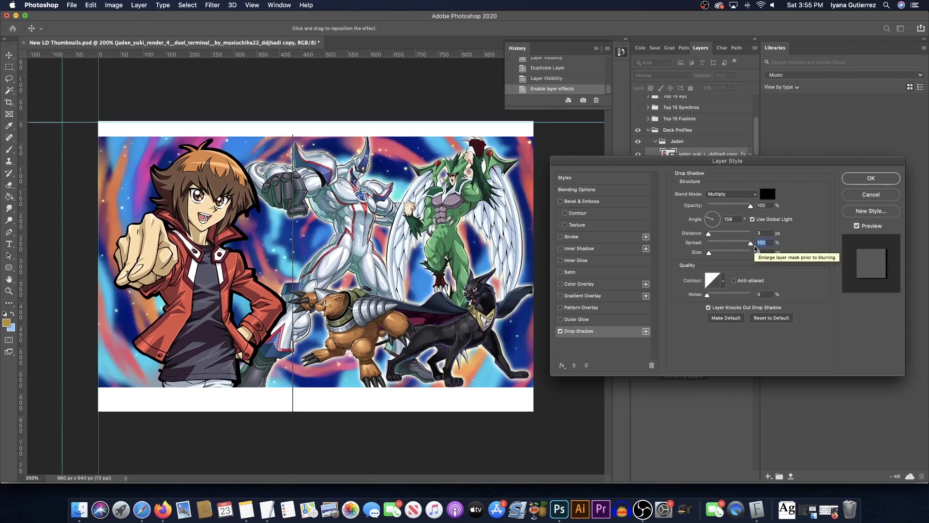
pyautogui.click(714, 242)
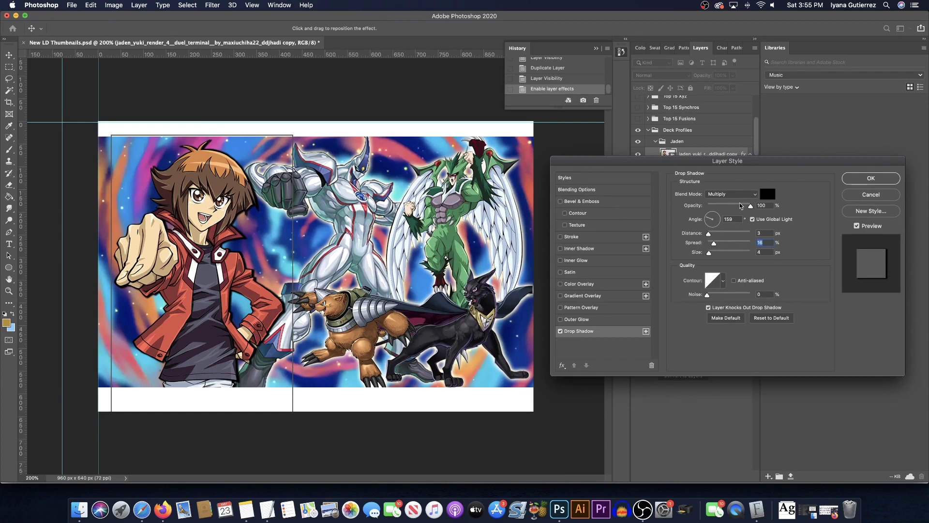
pyautogui.moveTo(750, 206); pyautogui.dragTo(734, 213)
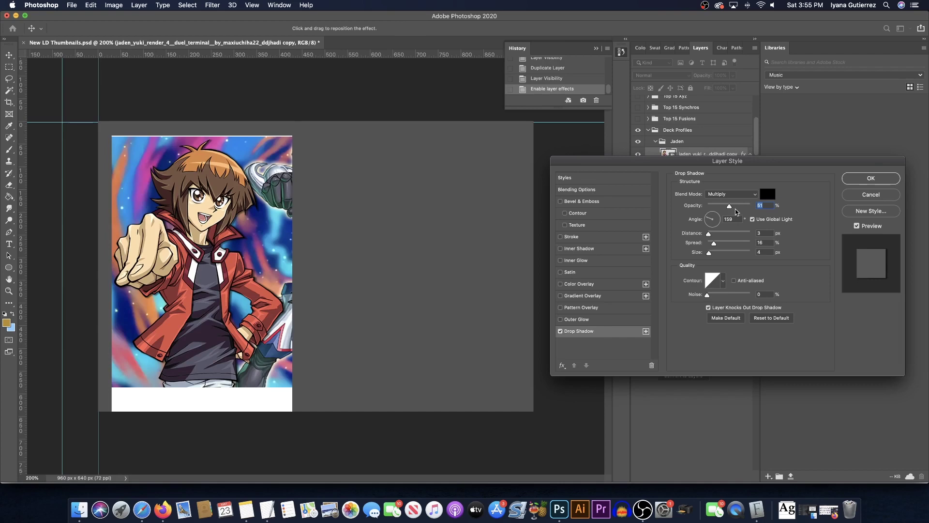
pyautogui.click(718, 234)
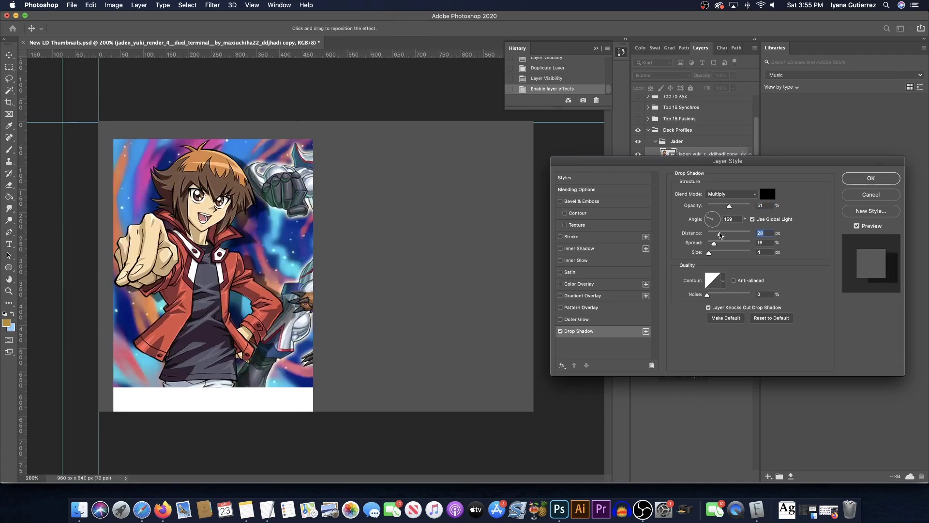
pyautogui.moveTo(718, 234); pyautogui.dragTo(717, 244)
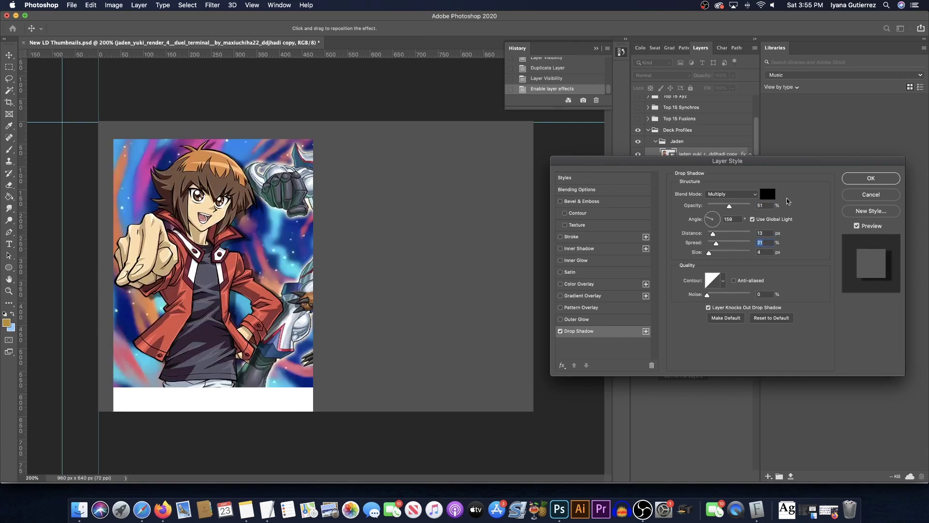
pyautogui.click(844, 179)
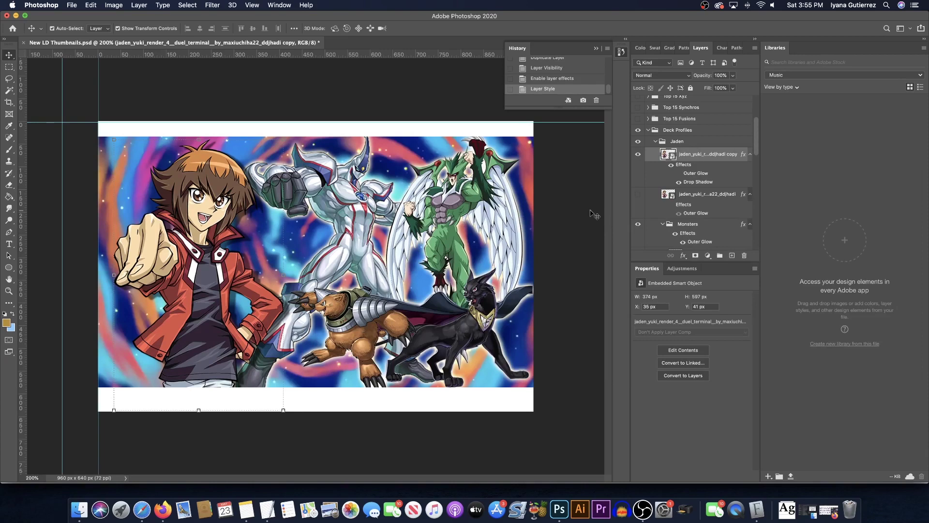
# Strengthen the render copy's Drop Shadow by setting its opacity to 92% and its spread to 36%
pyautogui.click(594, 215)
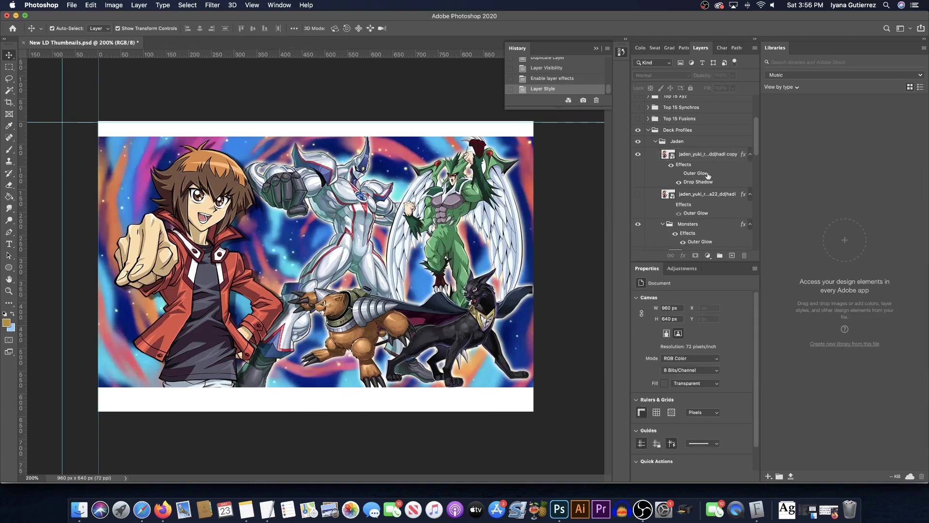
pyautogui.doubleClick(681, 164)
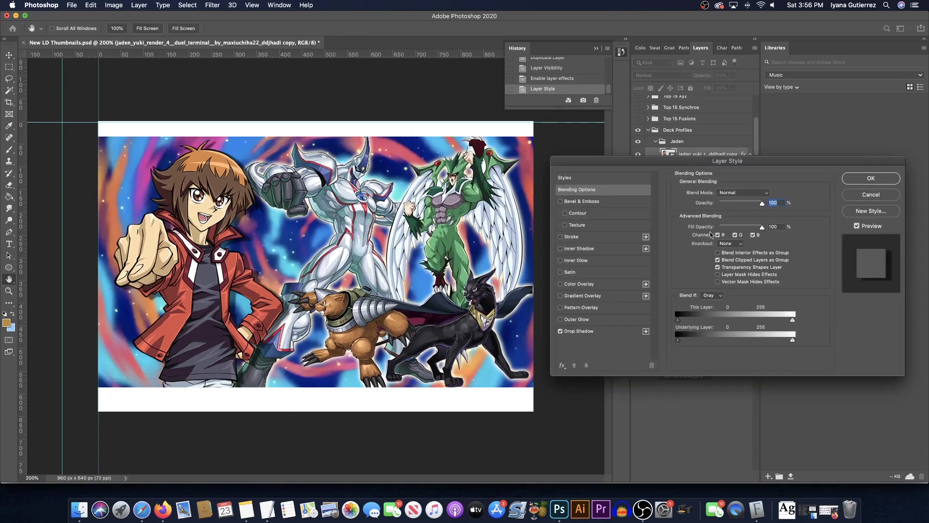
pyautogui.click(587, 331)
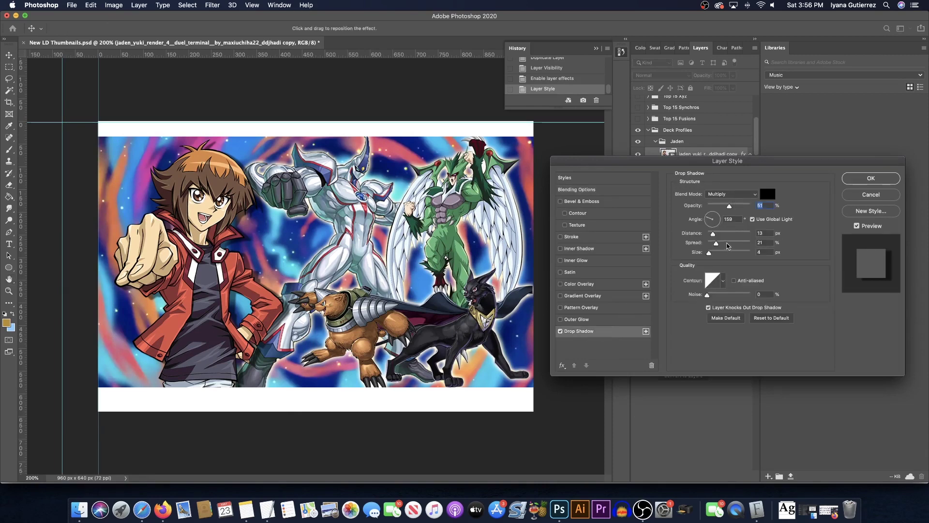
pyautogui.moveTo(727, 242); pyautogui.dragTo(733, 241)
pyautogui.moveTo(730, 206); pyautogui.dragTo(747, 206)
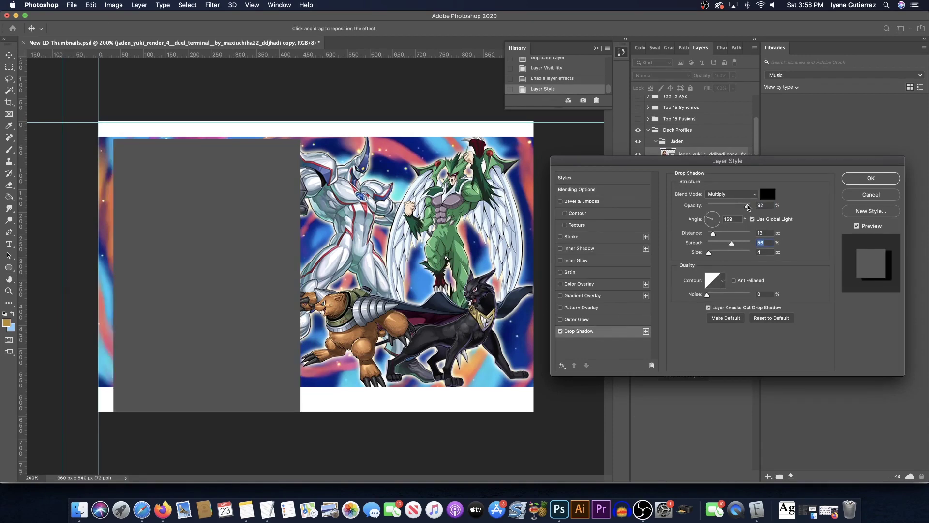
pyautogui.moveTo(731, 242); pyautogui.dragTo(724, 243)
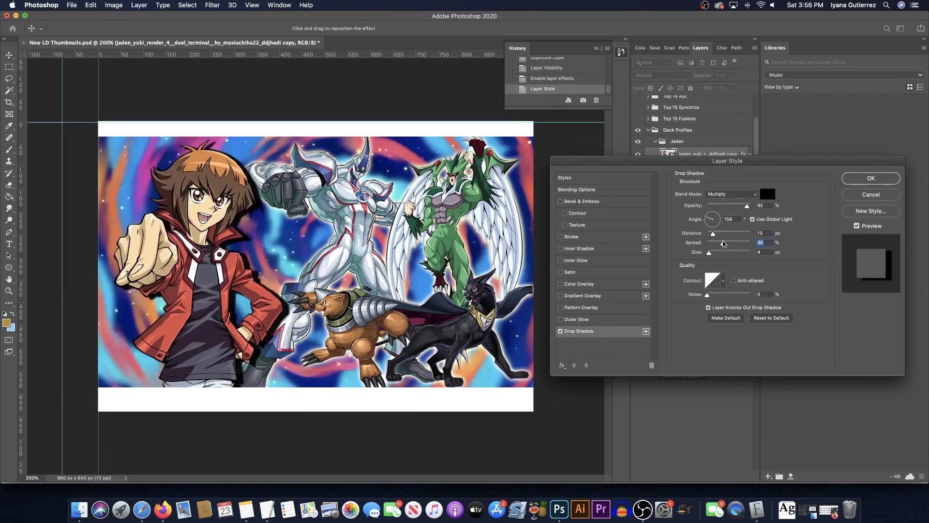
pyautogui.click(866, 180)
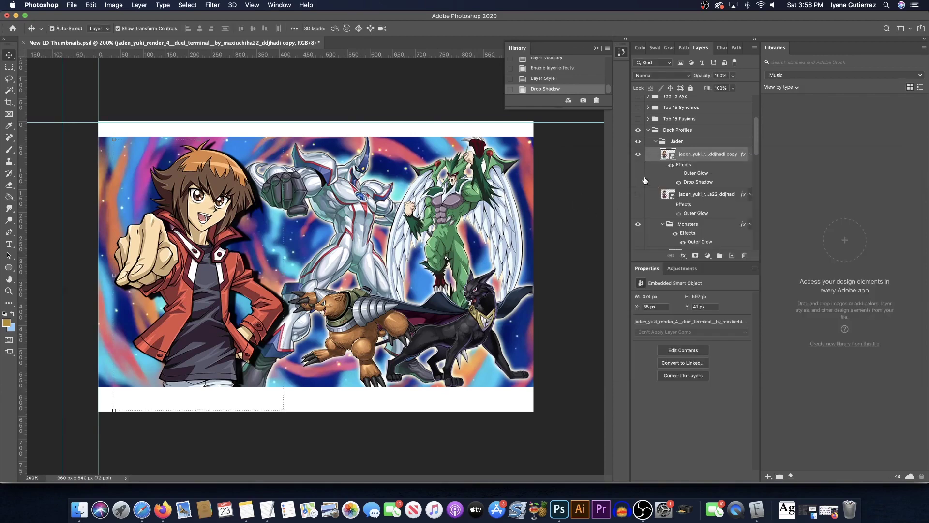
pyautogui.scroll(5, 685, 166)
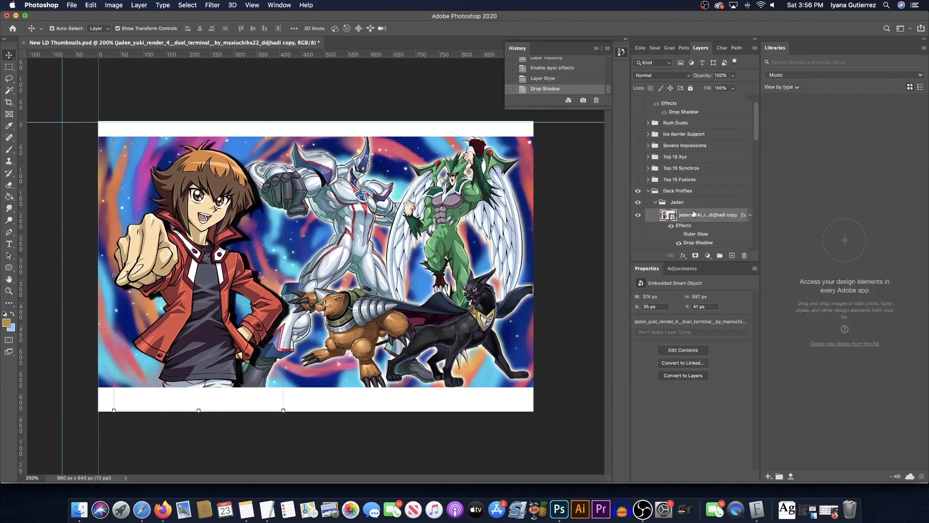
pyautogui.scroll(-8, 696, 213)
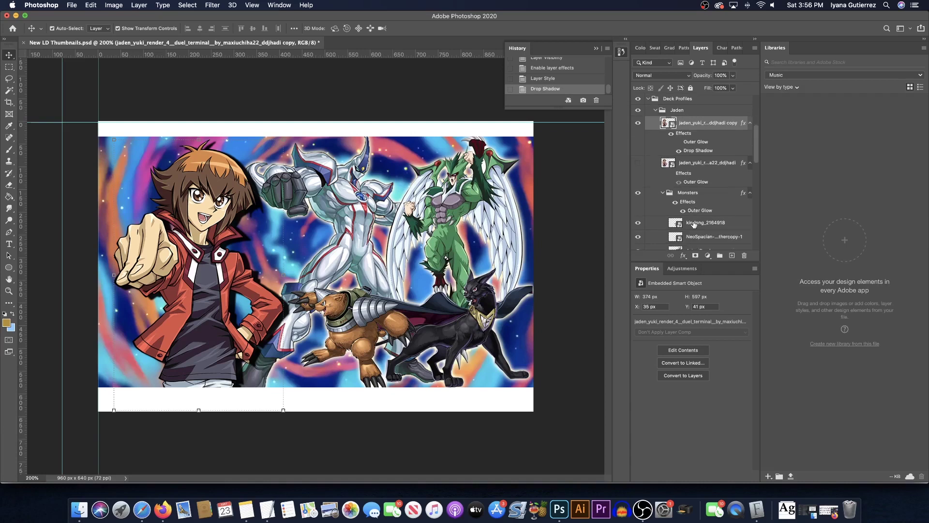
pyautogui.scroll(2, 694, 223)
pyautogui.scroll(-8, 724, 189)
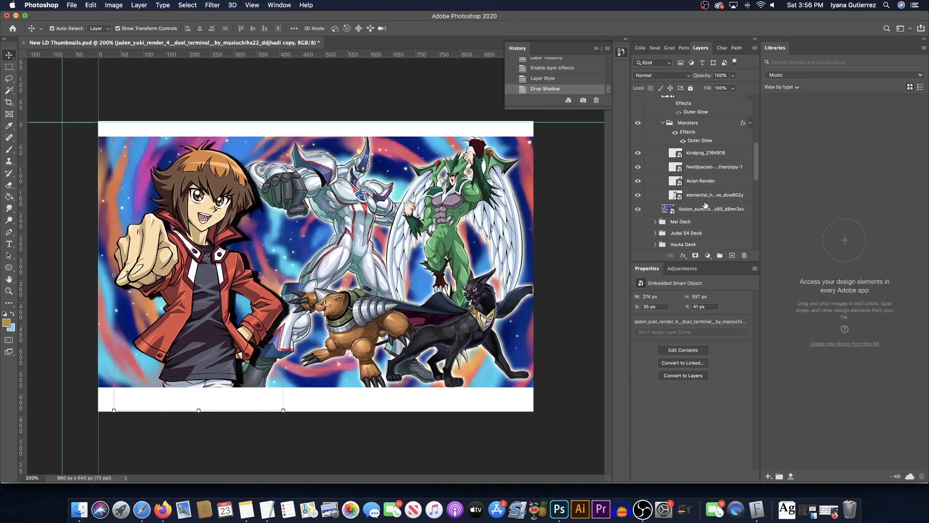
pyautogui.scroll(7, 693, 175)
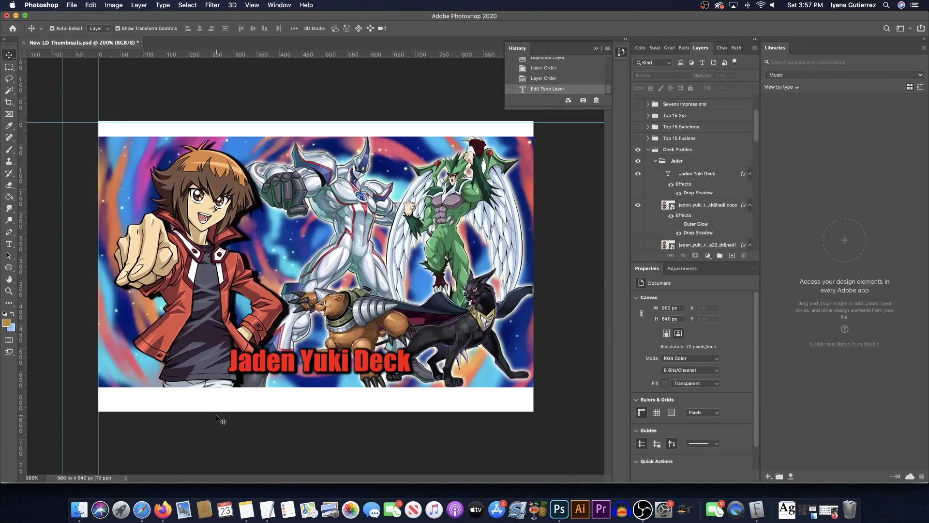
# Switch to Safari and load google.com
pyautogui.click(142, 509)
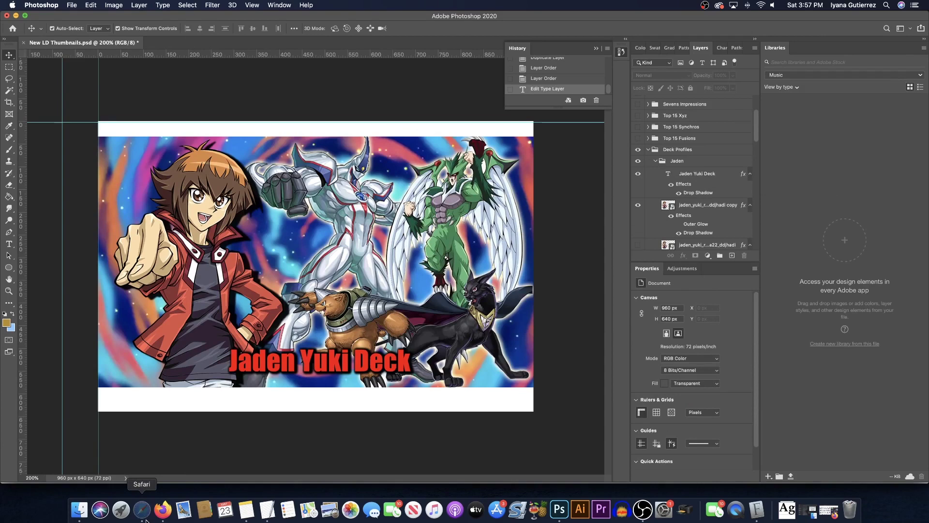
pyautogui.click(373, 22)
pyautogui.write('google.com')
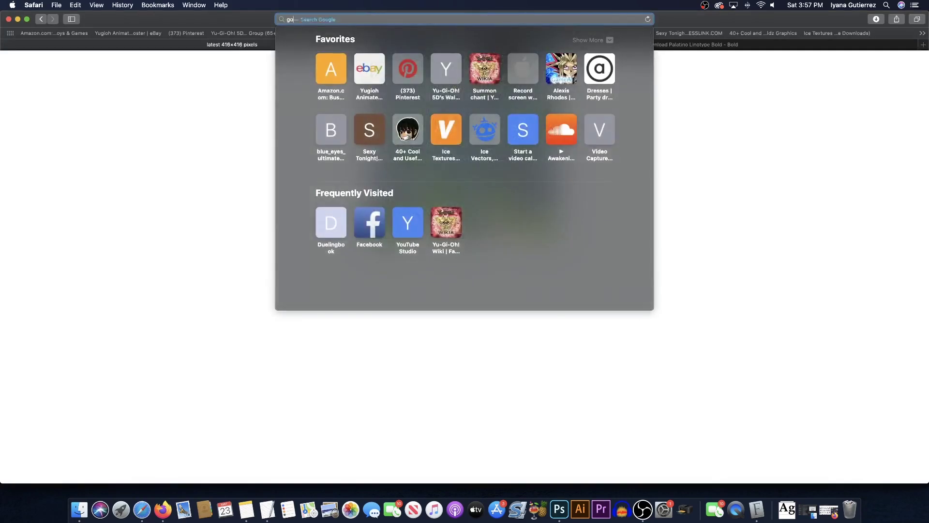
pyautogui.press('Return')
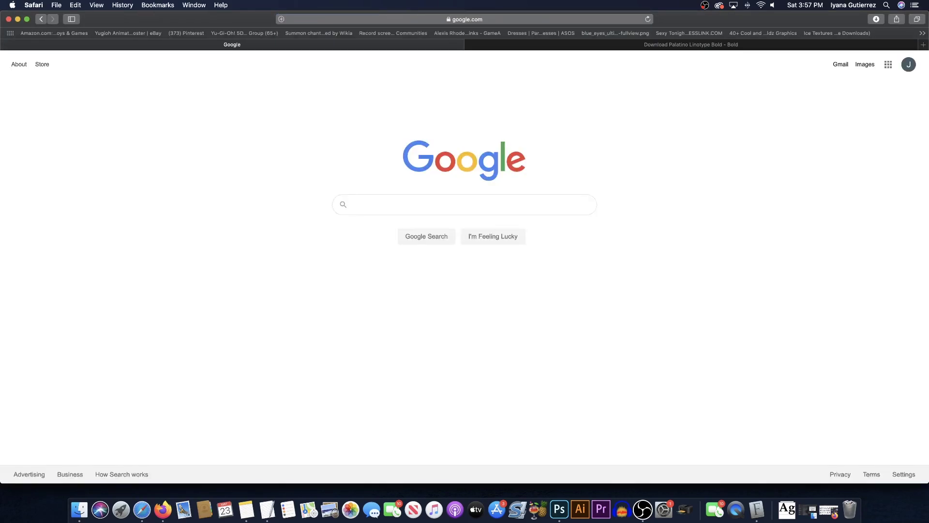
# Search Google for "elemental hero neos render" and show the image results
pyautogui.write('neo')
pyautogui.press('BackSpace')
pyautogui.press('BackSpace')
pyautogui.press('BackSpace')
pyautogui.write('ele')
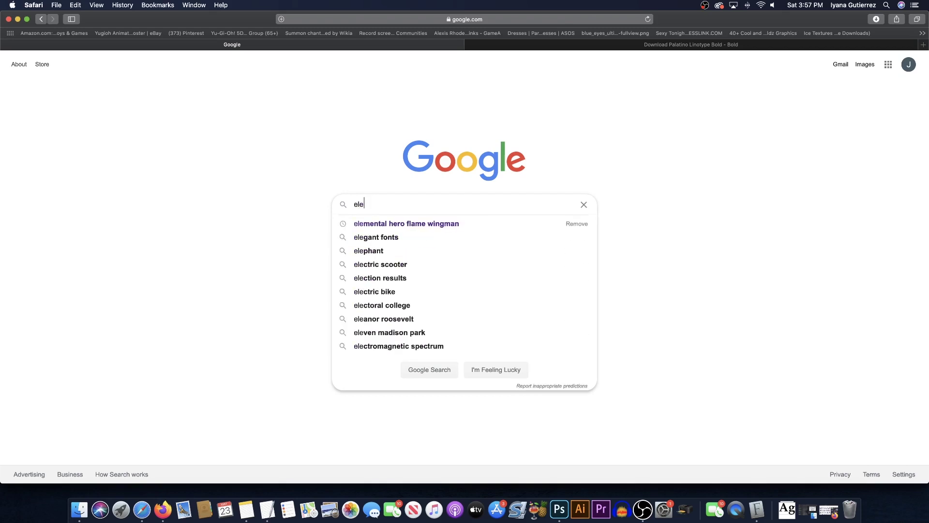
pyautogui.click(413, 225)
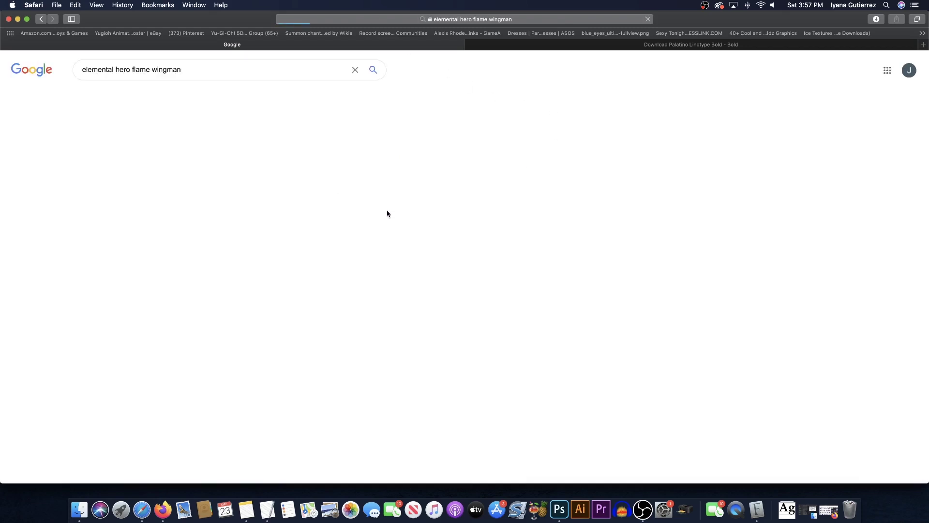
pyautogui.moveTo(131, 69); pyautogui.dragTo(225, 81)
pyautogui.write('ne')
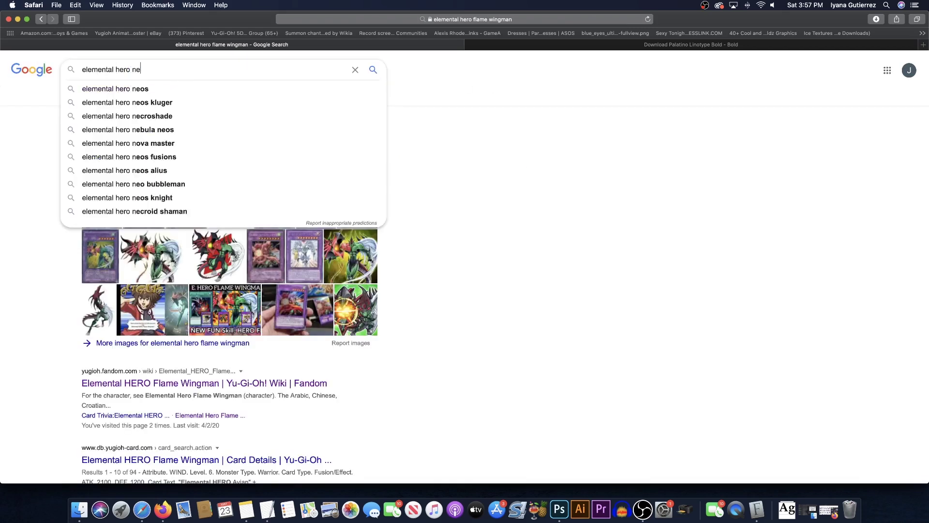
pyautogui.write('os render')
pyautogui.press('Return')
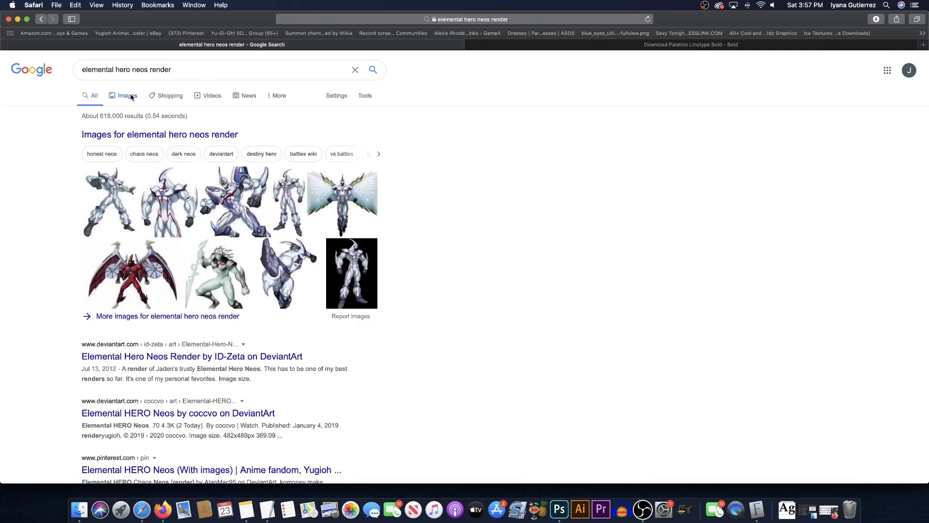
pyautogui.click(131, 96)
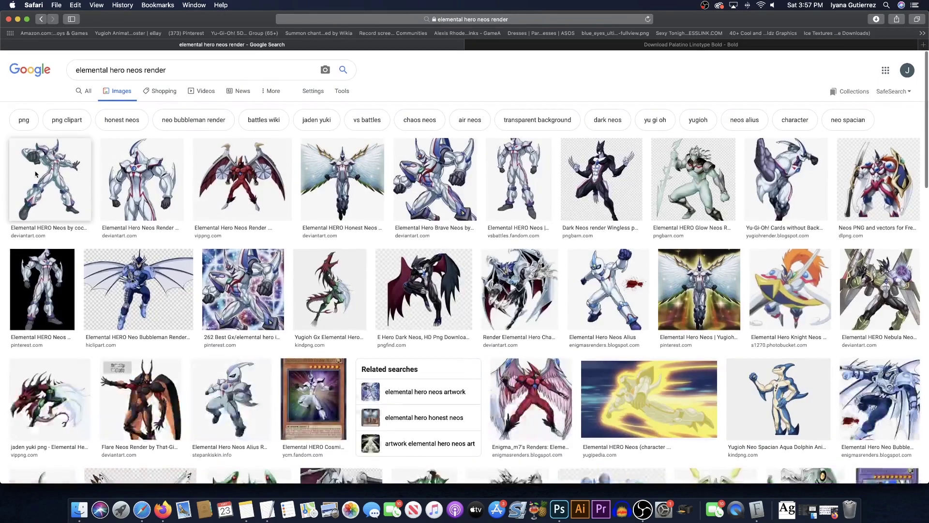
# Preview the first Elemental HERO Neos render from DeviantArt in the image results
pyautogui.click(49, 179)
pyautogui.moveTo(757, 187); pyautogui.dragTo(876, 510)
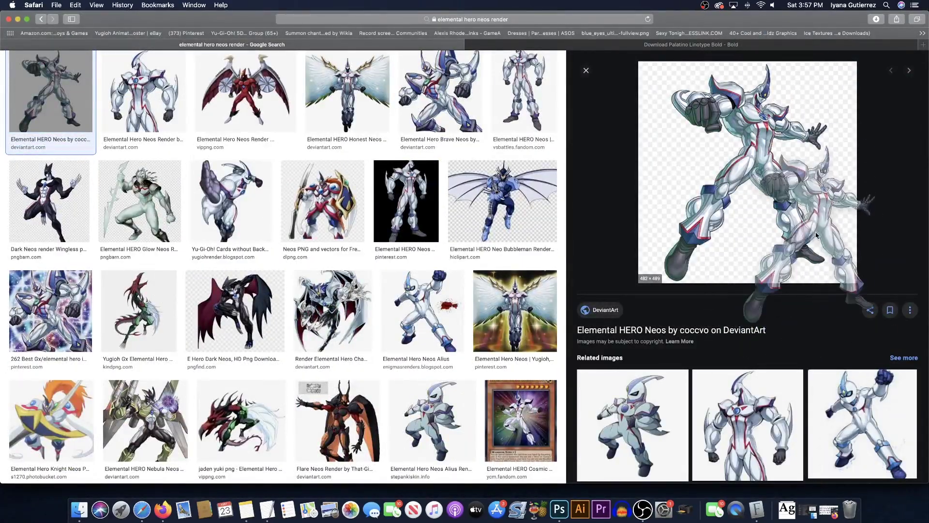
pyautogui.scroll(1, 400, 254)
pyautogui.scroll(3, 399, 254)
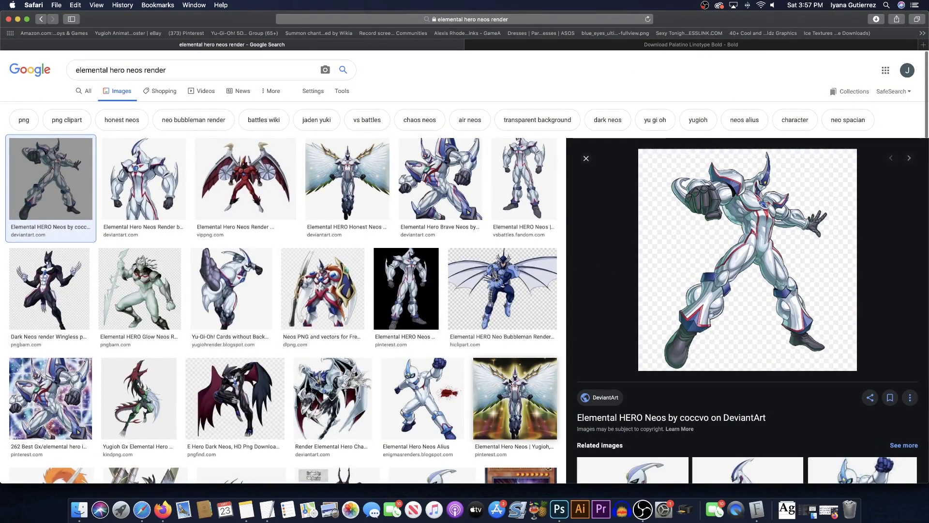
# Preview the winged Elemental Hero Neos picture from Pinterest and arrange the Safari window beside the Photoshop document
pyautogui.click(515, 397)
pyautogui.moveTo(613, 281); pyautogui.dragTo(668, 344)
pyautogui.hotkey('ctrl', 'alt', 'Right')
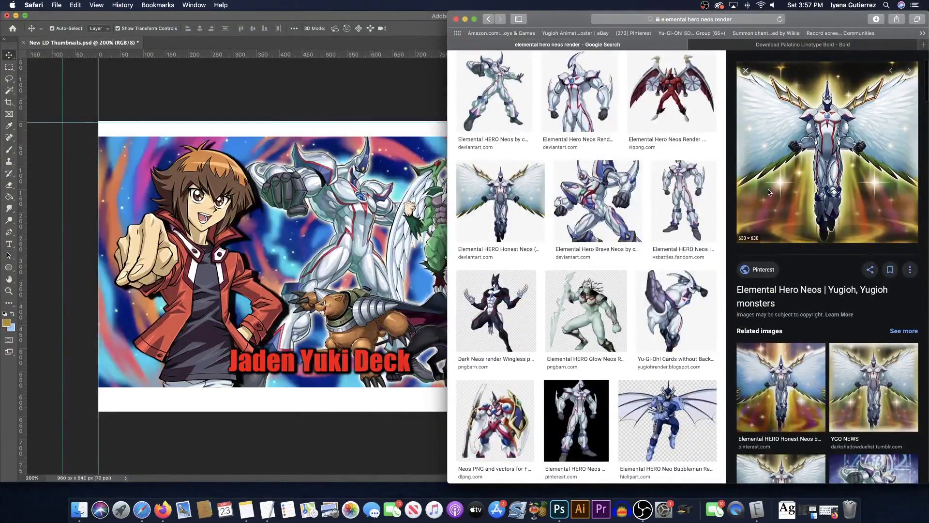
# Bring the winged Neos picture from Safari into the thumbnail document and move its layer into Deck Profiles, above the Jaden group
pyautogui.click(8, 57)
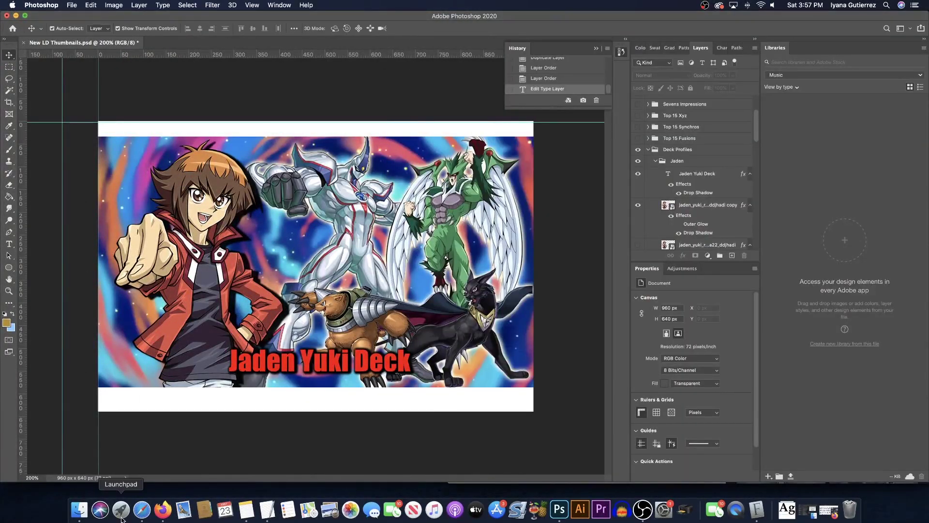
pyautogui.click(142, 509)
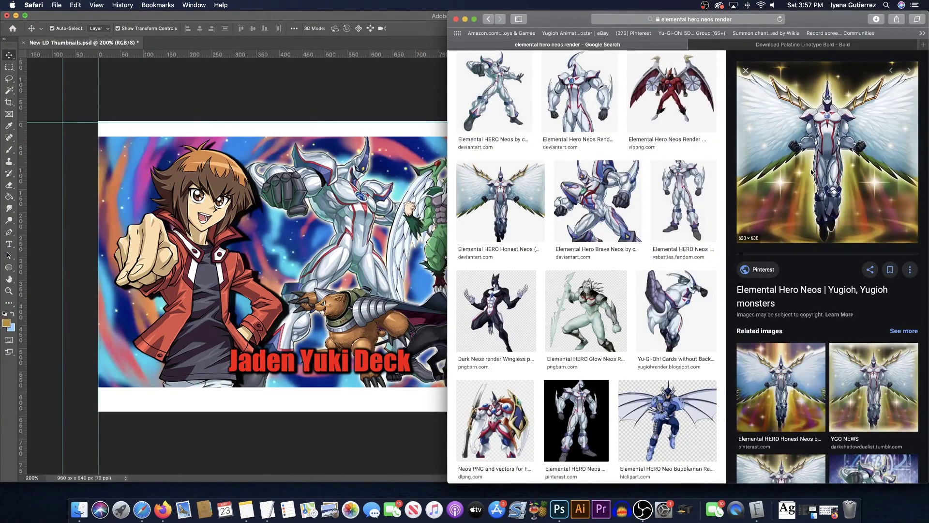
pyautogui.moveTo(799, 236); pyautogui.dragTo(272, 302)
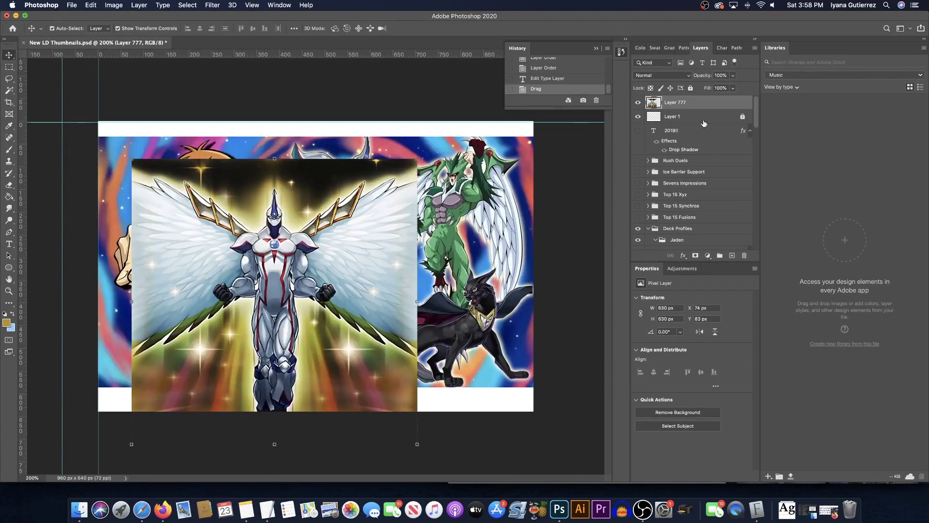
pyautogui.moveTo(670, 106); pyautogui.dragTo(673, 235)
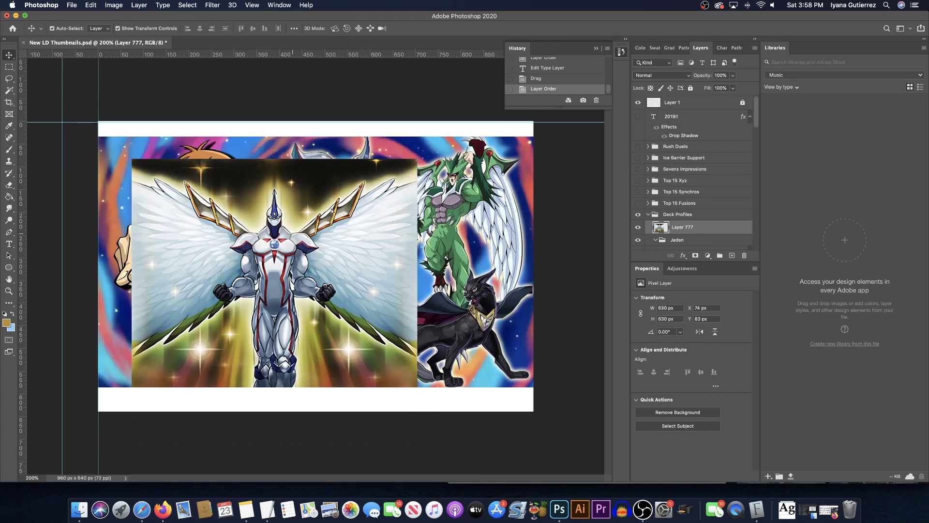
# Move the winged Neos picture toward the thumbnail's center and scale it down to 542 × 542 px, keeping the Jaden character visible
pyautogui.moveTo(332, 210); pyautogui.dragTo(399, 177)
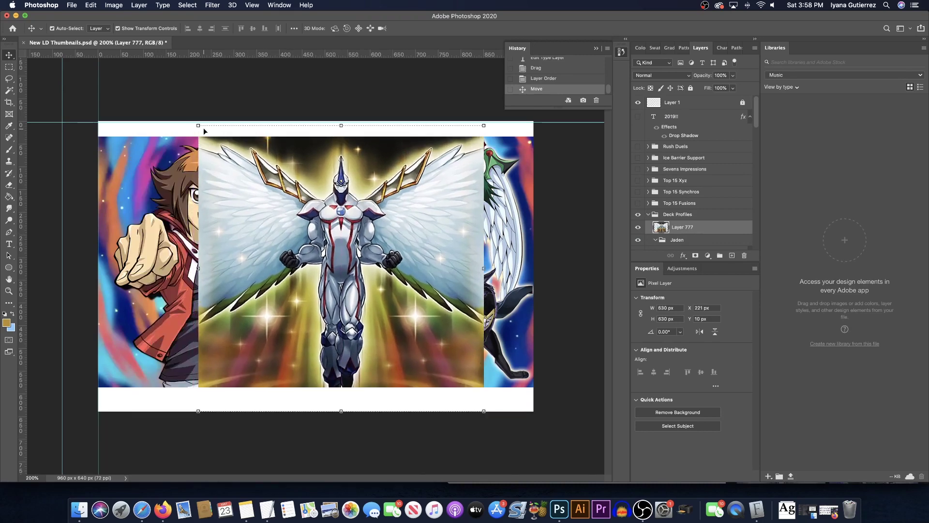
pyautogui.moveTo(205, 132); pyautogui.dragTo(240, 162)
pyautogui.moveTo(360, 206); pyautogui.dragTo(359, 212)
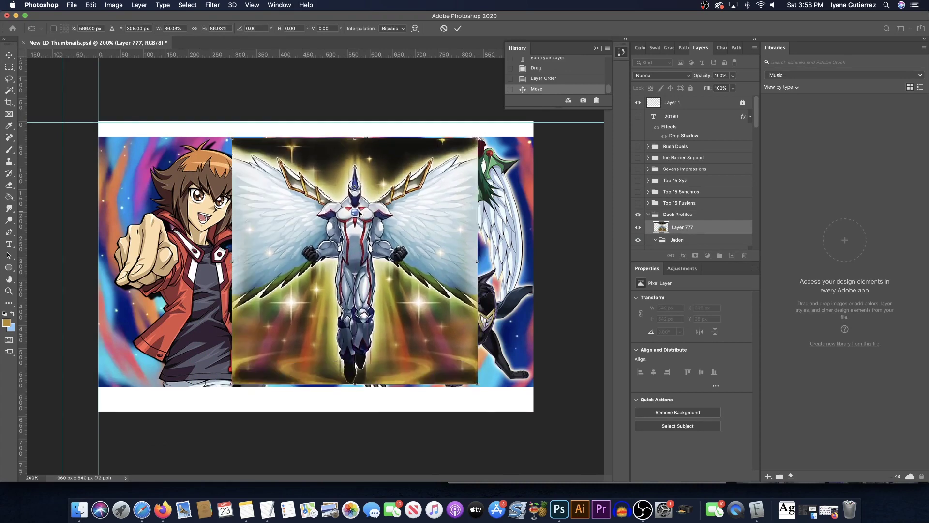
pyautogui.press('super+equal')
pyautogui.press('super+equal')
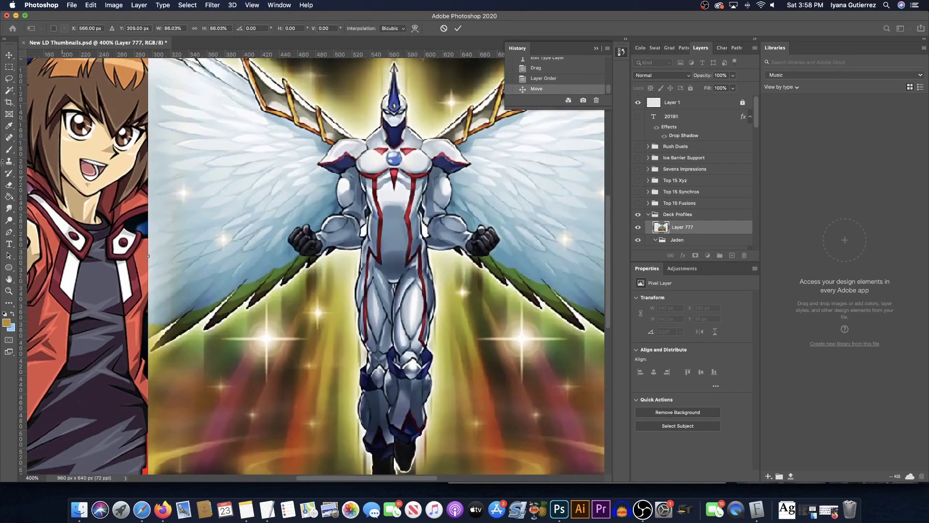
pyautogui.click(9, 185)
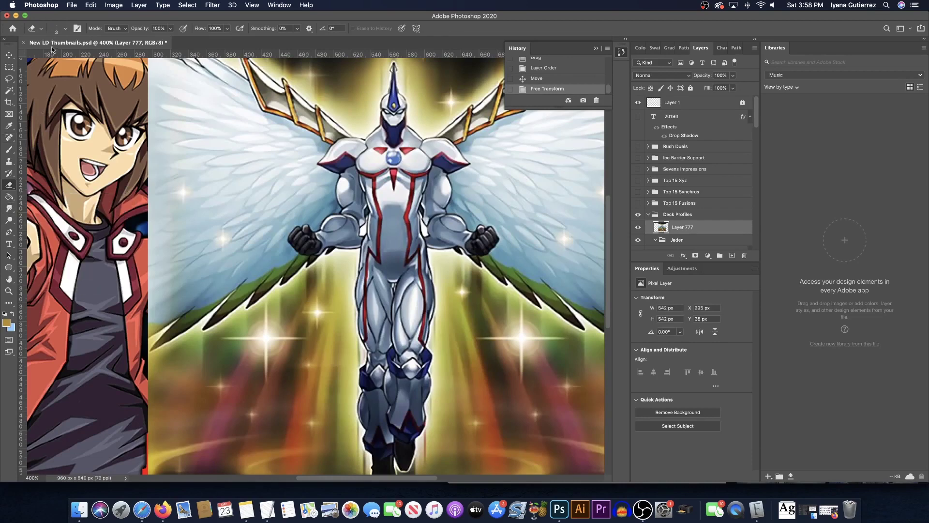
pyautogui.click(59, 31)
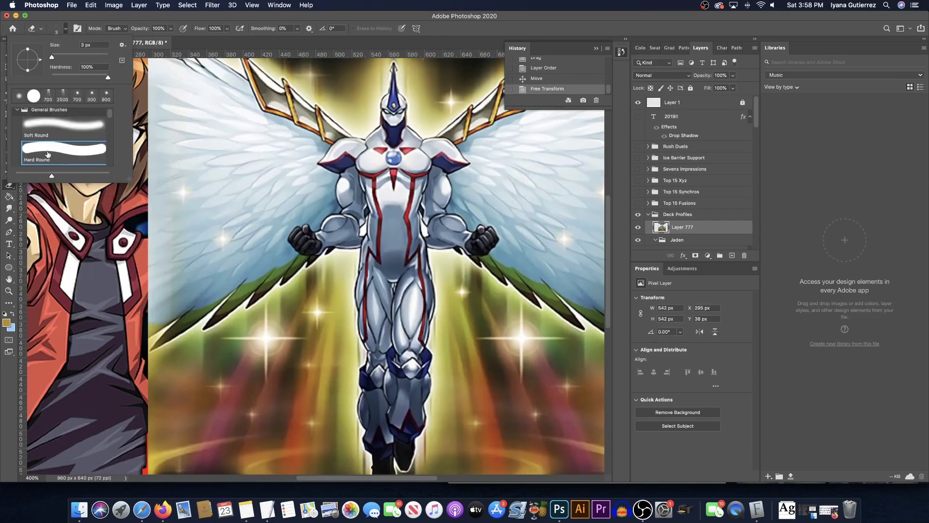
pyautogui.click(7, 148)
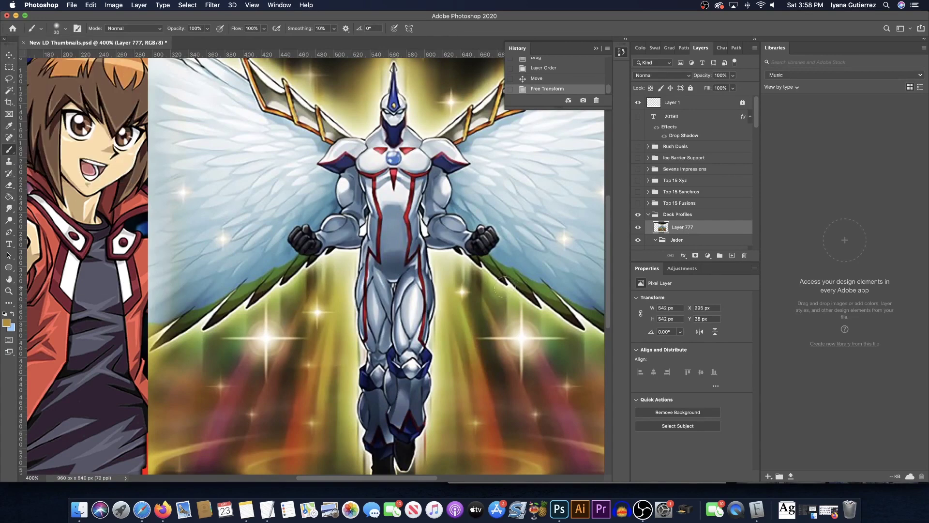
pyautogui.press('super+equal')
pyautogui.press('super+equal')
pyautogui.hscroll(3, 502, 298)
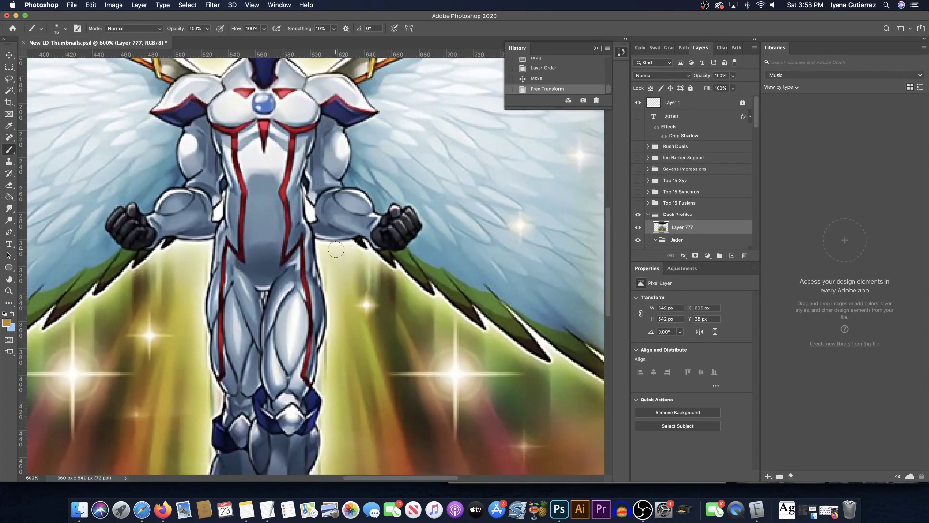
pyautogui.moveTo(336, 249)
pyautogui.mouseDown()
pyautogui.moveTo(402, 289)
pyautogui.moveTo(324, 248)
pyautogui.moveTo(340, 313)
pyautogui.moveTo(335, 257)
pyautogui.moveTo(356, 286)
pyautogui.moveTo(373, 343)
pyautogui.moveTo(363, 291)
pyautogui.moveTo(357, 297)
pyautogui.moveTo(369, 272)
pyautogui.moveTo(377, 311)
pyautogui.mouseUp()
pyautogui.press('super+z')
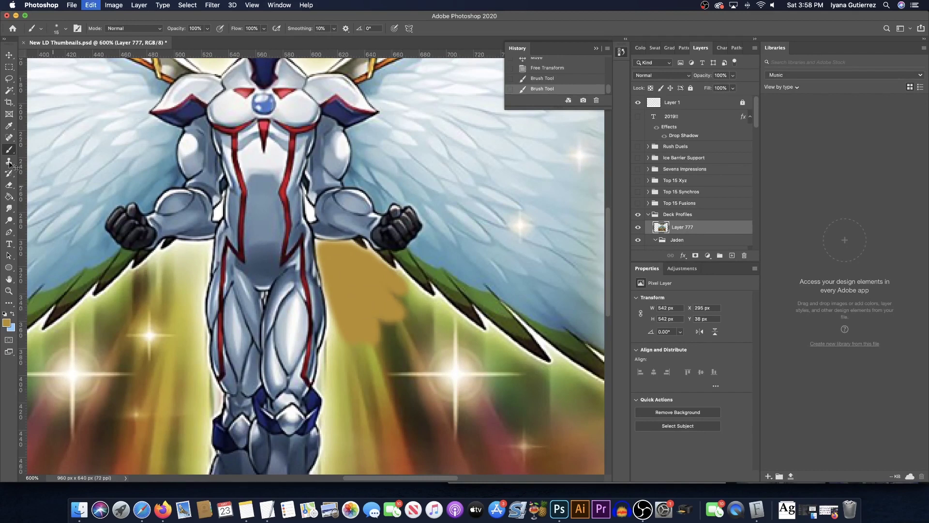
# Erase the Neos picture's background beside his thigh and knee, below the fist and wing, with a 15 px eraser
pyautogui.press('e')
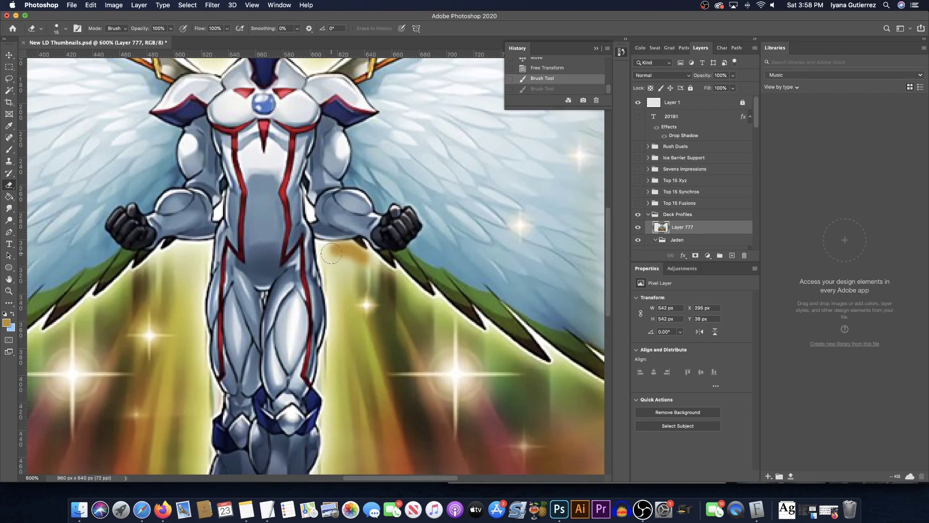
pyautogui.moveTo(331, 252)
pyautogui.mouseDown()
pyautogui.moveTo(348, 252)
pyautogui.moveTo(338, 254)
pyautogui.moveTo(402, 293)
pyautogui.moveTo(334, 254)
pyautogui.moveTo(349, 293)
pyautogui.moveTo(331, 271)
pyautogui.moveTo(334, 293)
pyautogui.moveTo(360, 382)
pyautogui.moveTo(363, 288)
pyautogui.moveTo(426, 412)
pyautogui.moveTo(402, 309)
pyautogui.moveTo(413, 520)
pyautogui.moveTo(387, 470)
pyautogui.moveTo(421, 412)
pyautogui.mouseUp()
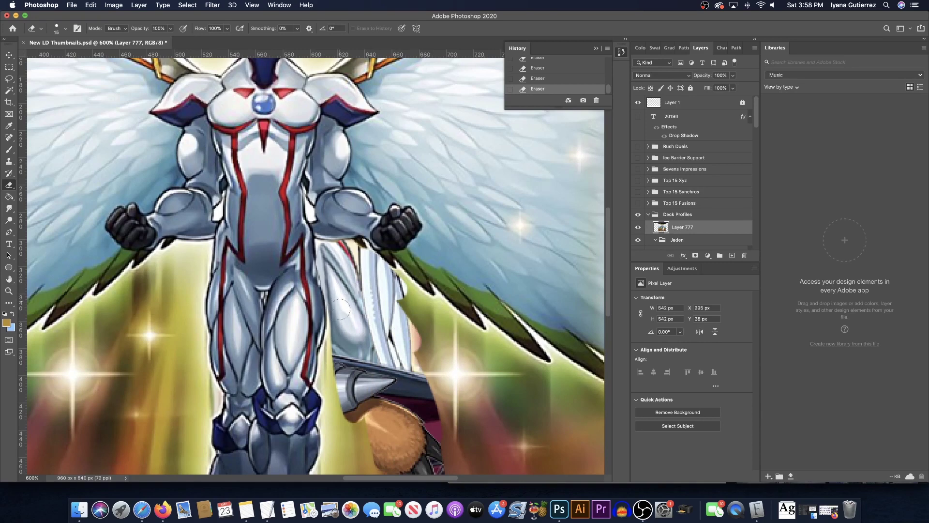
pyautogui.moveTo(342, 309); pyautogui.dragTo(338, 311)
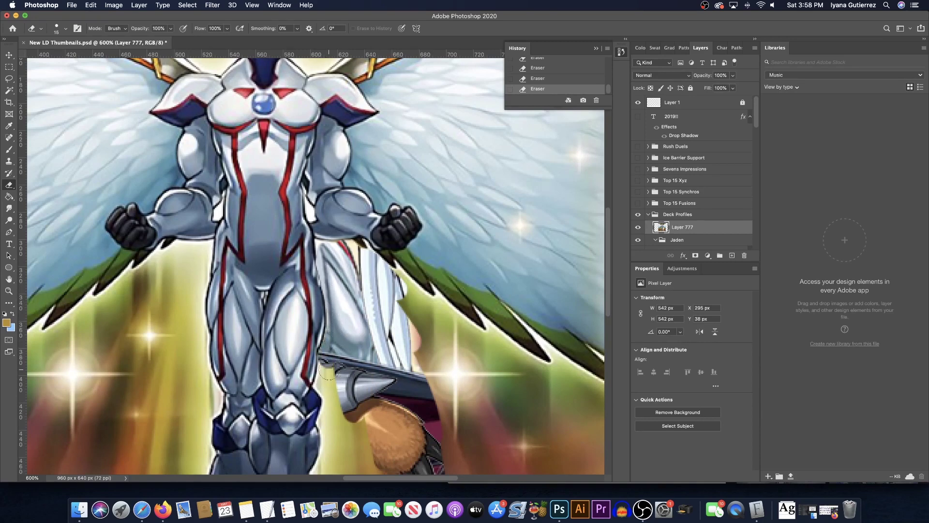
pyautogui.moveTo(328, 374)
pyautogui.mouseDown()
pyautogui.moveTo(346, 421)
pyautogui.moveTo(324, 416)
pyautogui.moveTo(371, 472)
pyautogui.mouseUp()
# Erase more of the background beside Neos's lower leg, redoing the stroke along the shin
pyautogui.scroll(-2, 374, 402)
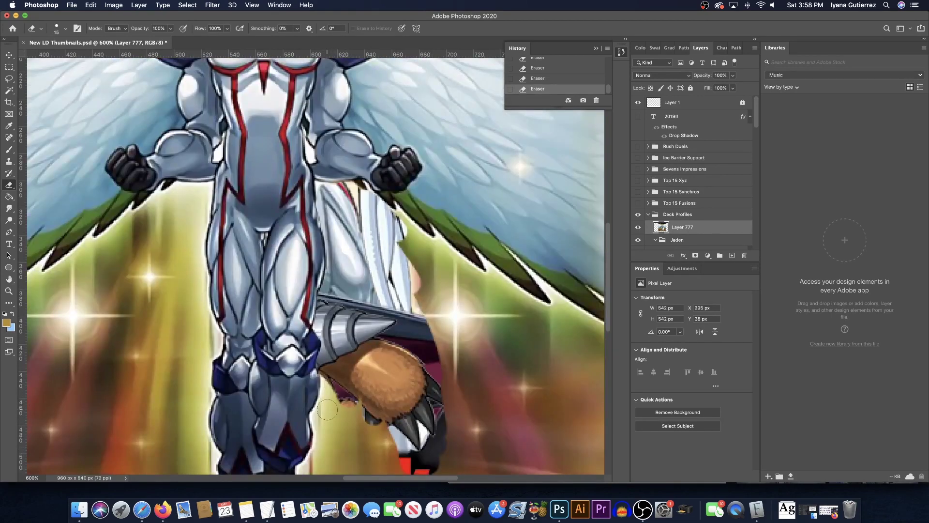
pyautogui.moveTo(319, 415); pyautogui.dragTo(323, 390)
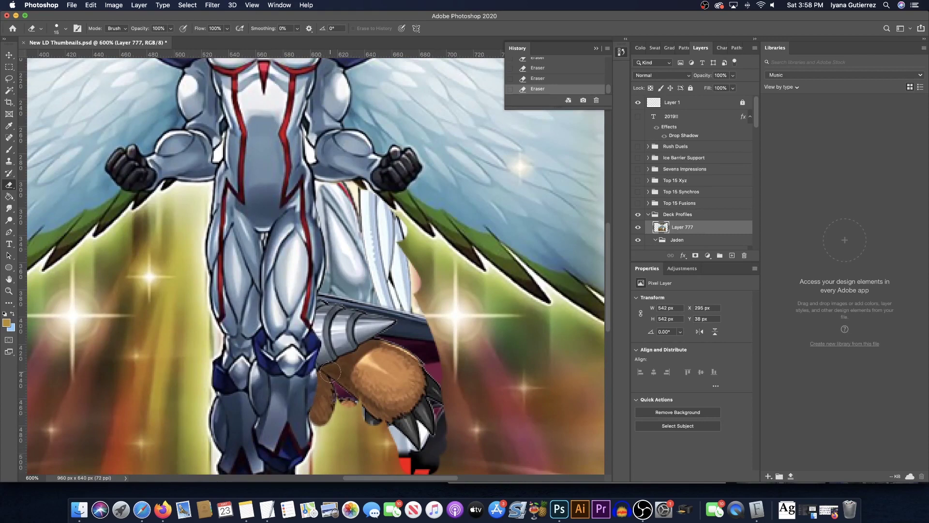
pyautogui.press('super+z')
pyautogui.moveTo(320, 417)
pyautogui.mouseDown()
pyautogui.moveTo(333, 375)
pyautogui.moveTo(327, 428)
pyautogui.moveTo(341, 436)
pyautogui.moveTo(365, 416)
pyautogui.moveTo(352, 460)
pyautogui.mouseUp()
# Erase the background around Neos's foot to expose the title text, plus a patch beneath the wing's lower edge
pyautogui.scroll(-2, 341, 454)
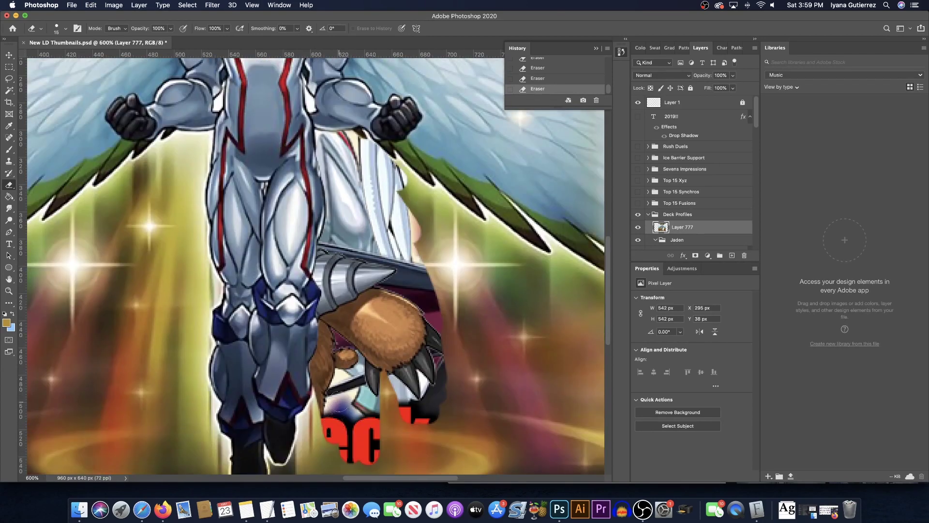
pyautogui.moveTo(322, 386)
pyautogui.mouseDown()
pyautogui.moveTo(303, 437)
pyautogui.moveTo(302, 478)
pyautogui.mouseUp()
pyautogui.press('super+z')
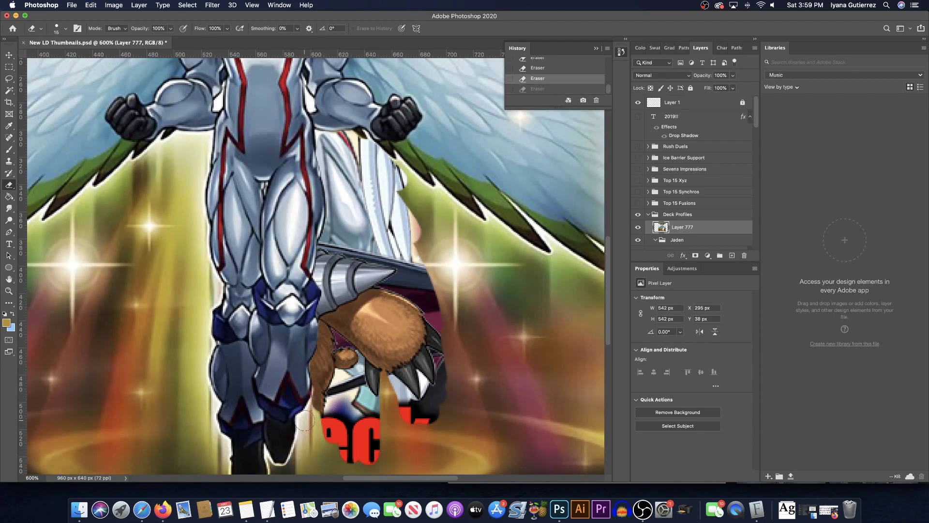
pyautogui.click(304, 419)
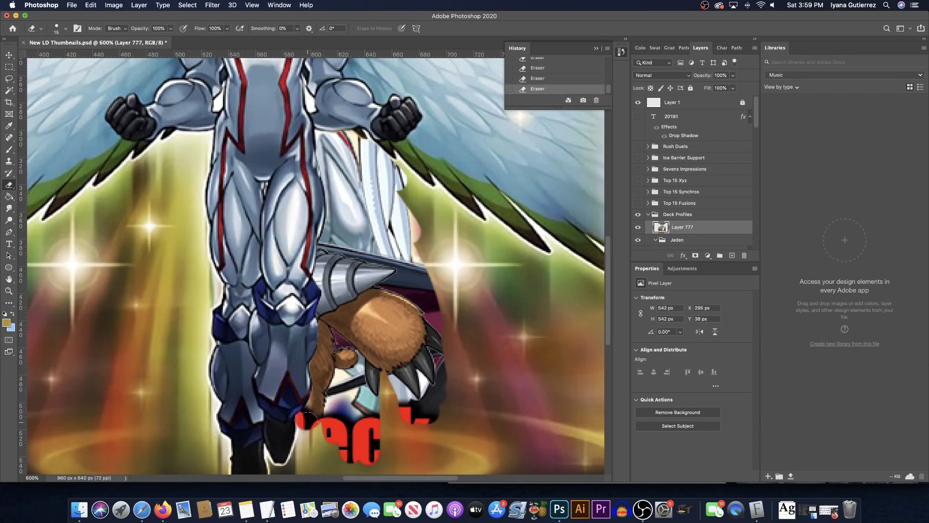
pyautogui.moveTo(308, 419)
pyautogui.mouseDown()
pyautogui.moveTo(309, 472)
pyautogui.moveTo(377, 465)
pyautogui.mouseUp()
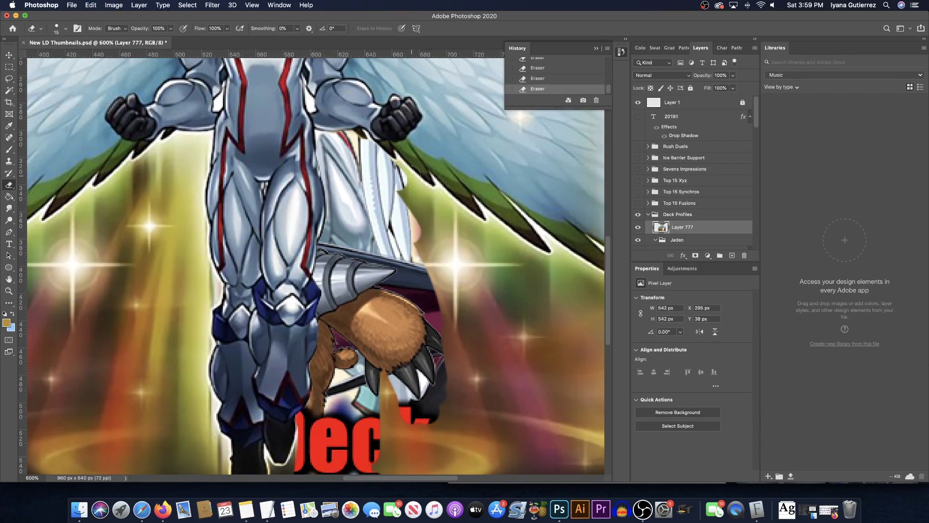
pyautogui.moveTo(416, 184)
pyautogui.mouseDown()
pyautogui.moveTo(437, 211)
pyautogui.moveTo(503, 252)
pyautogui.moveTo(508, 283)
pyautogui.mouseUp()
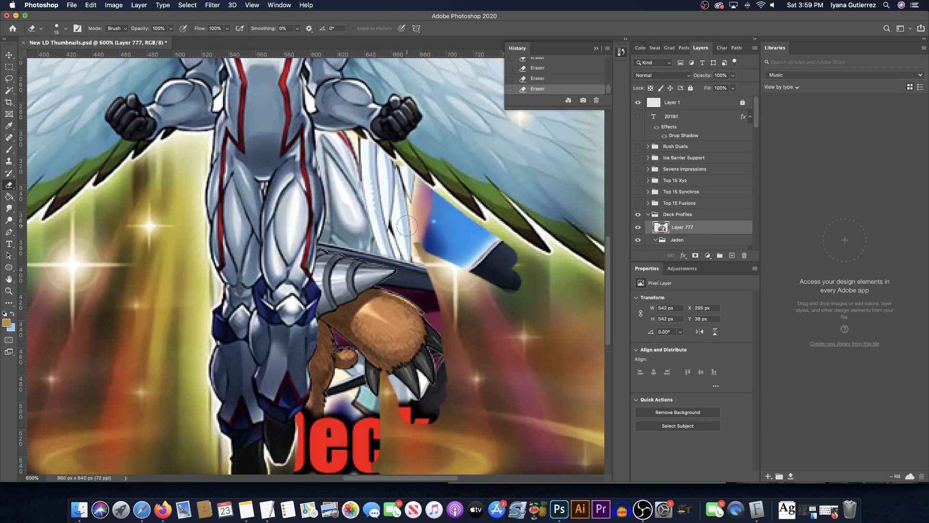
# Scale the partly erased Neos picture down to 408 × 408 px over the monsters and try an eraser stroke near its edge
pyautogui.scroll(10, 406, 225)
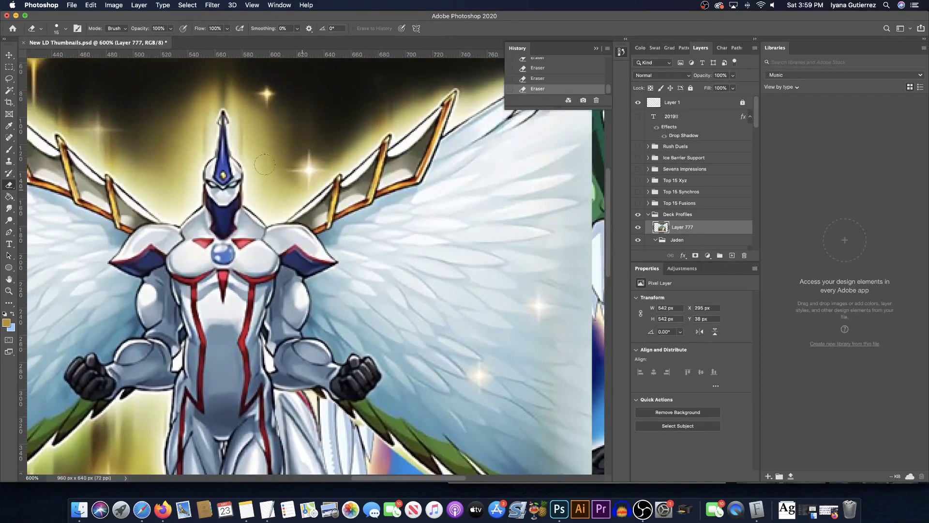
pyautogui.scroll(2, 264, 164)
pyautogui.press('super+minus')
pyautogui.press('super+minus')
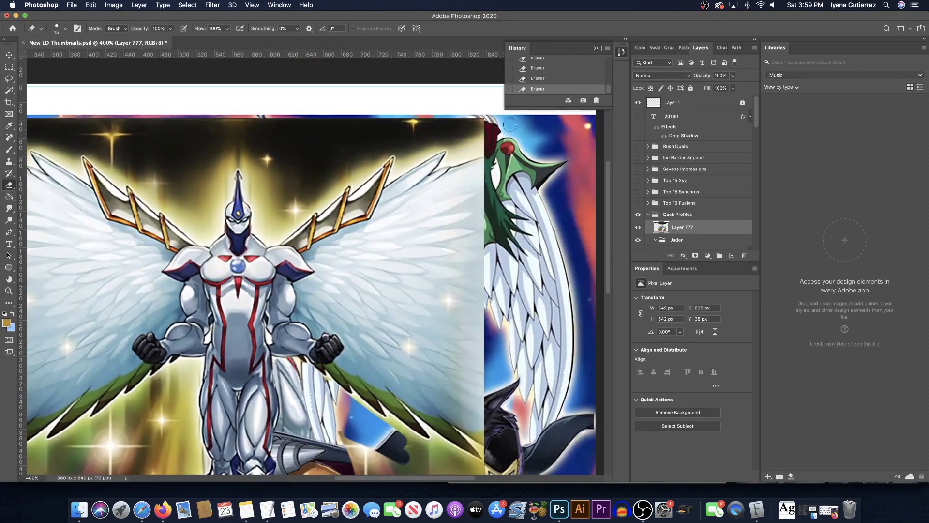
pyautogui.press('super+minus')
pyautogui.press('super+minus')
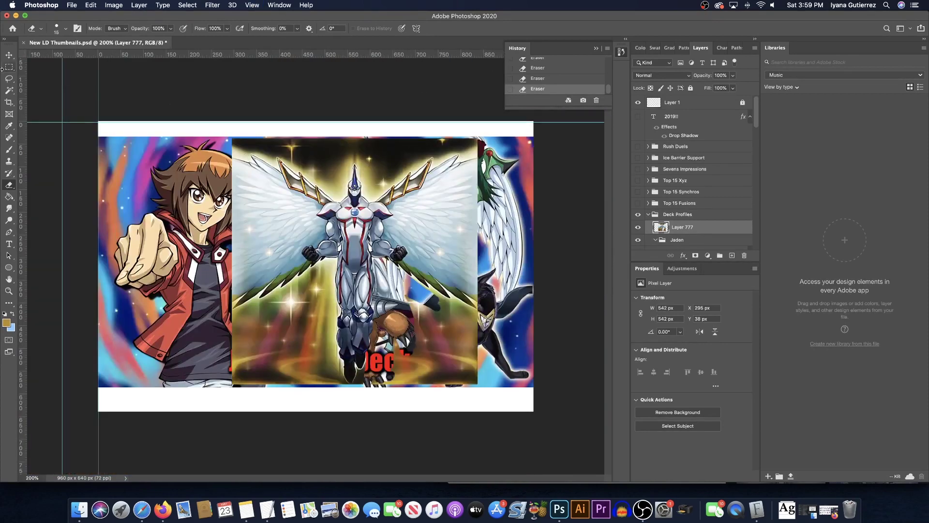
pyautogui.click(9, 55)
pyautogui.moveTo(239, 144); pyautogui.dragTo(298, 204)
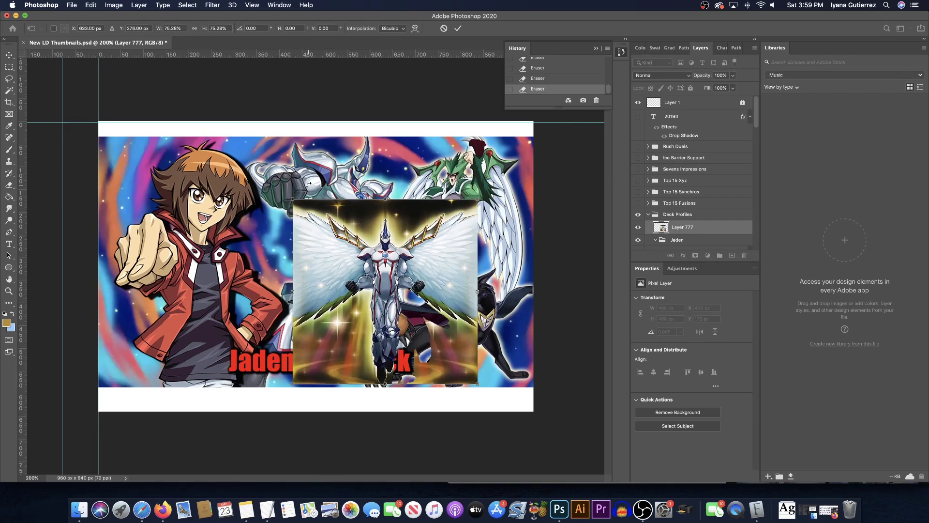
pyautogui.click(8, 184)
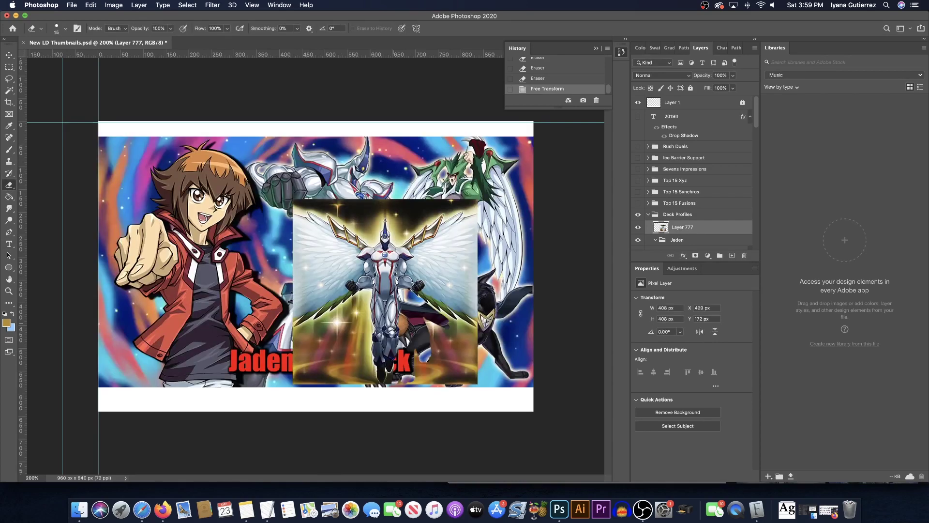
pyautogui.moveTo(468, 336)
pyautogui.mouseDown()
pyautogui.moveTo(450, 325)
pyautogui.moveTo(467, 336)
pyautogui.mouseUp()
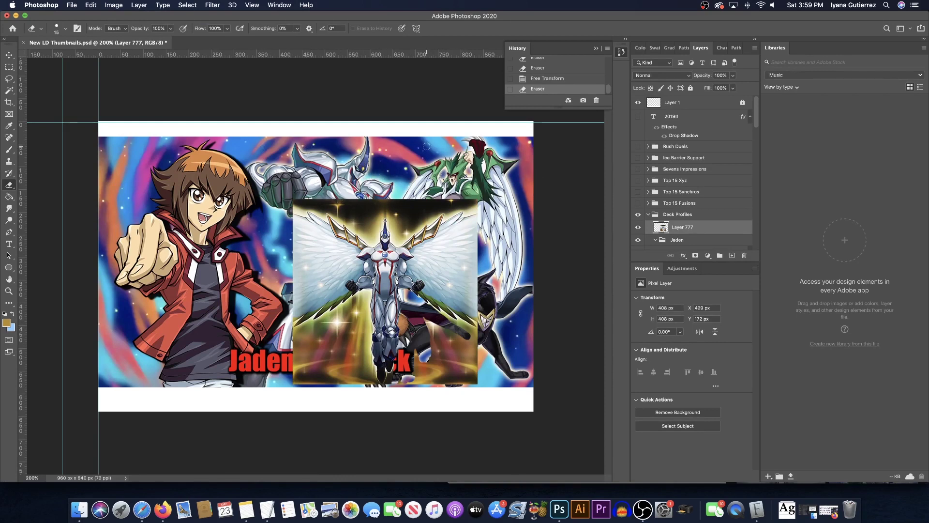
# Switch to Safari and search Google Images for "elemental hero neos render transparent"
pyautogui.press('super+Tab')
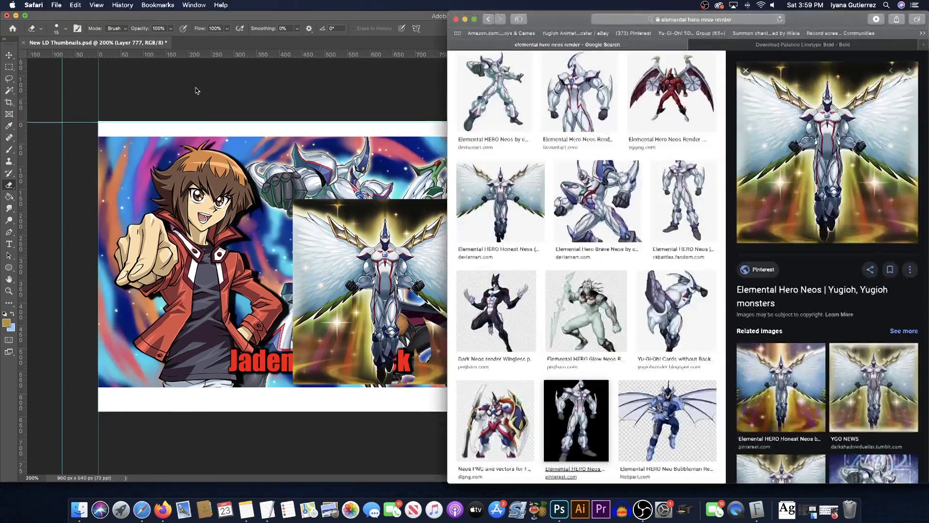
pyautogui.press('super+Tab')
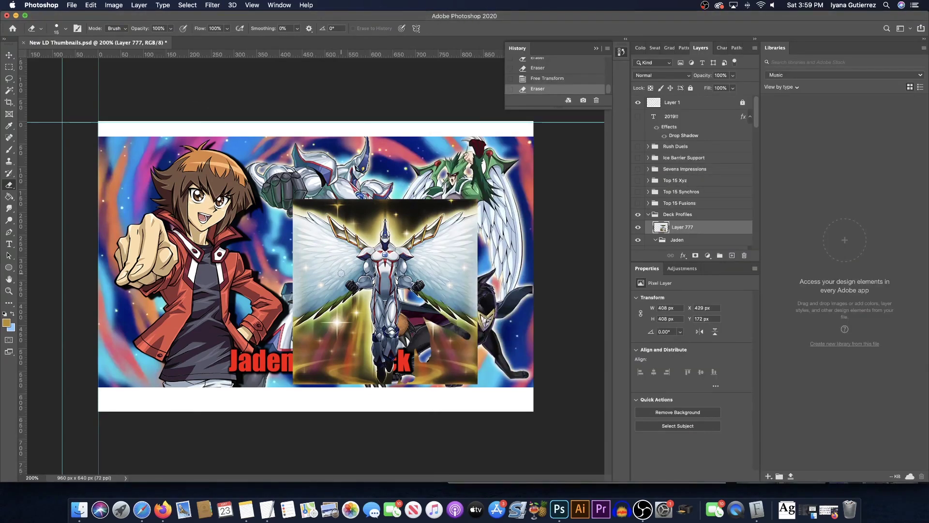
pyautogui.click(142, 509)
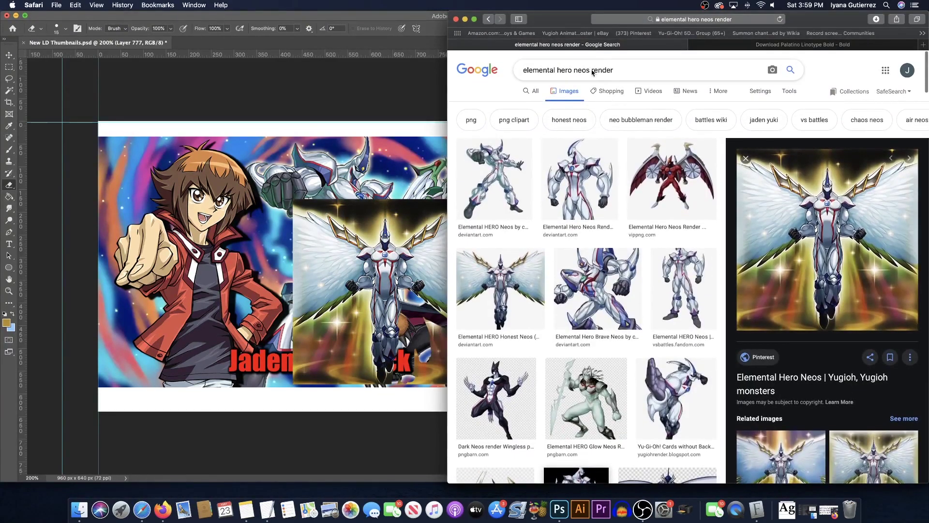
pyautogui.scroll(-1, 637, 73)
pyautogui.click(636, 72)
pyautogui.write('transparent')
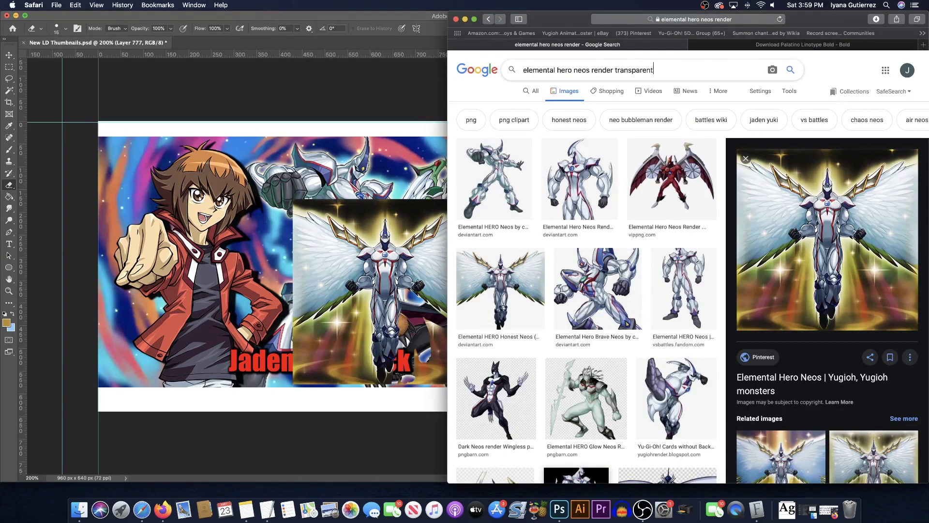
pyautogui.press('Return')
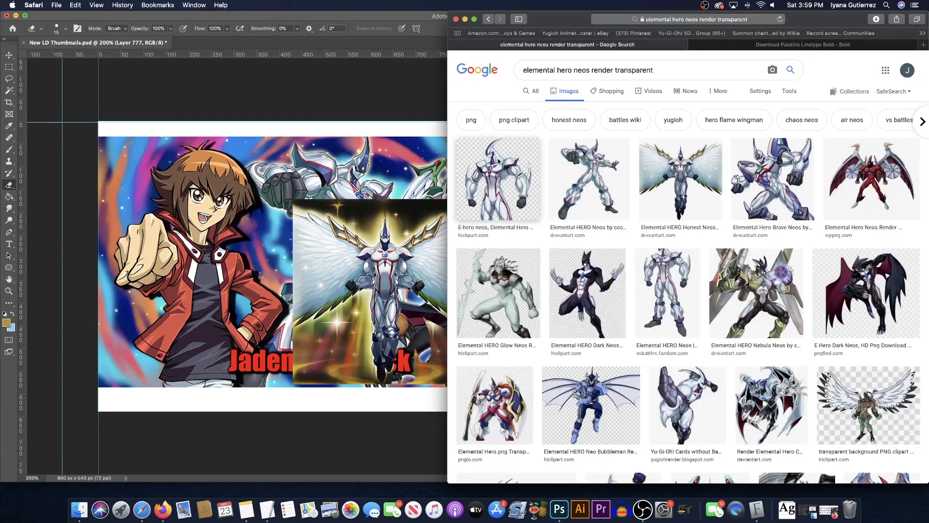
# Preview the HiClipart Elemental Hero Neos image and the winged Elemental HERO Honest Neos render from DeviantArt
pyautogui.click(494, 167)
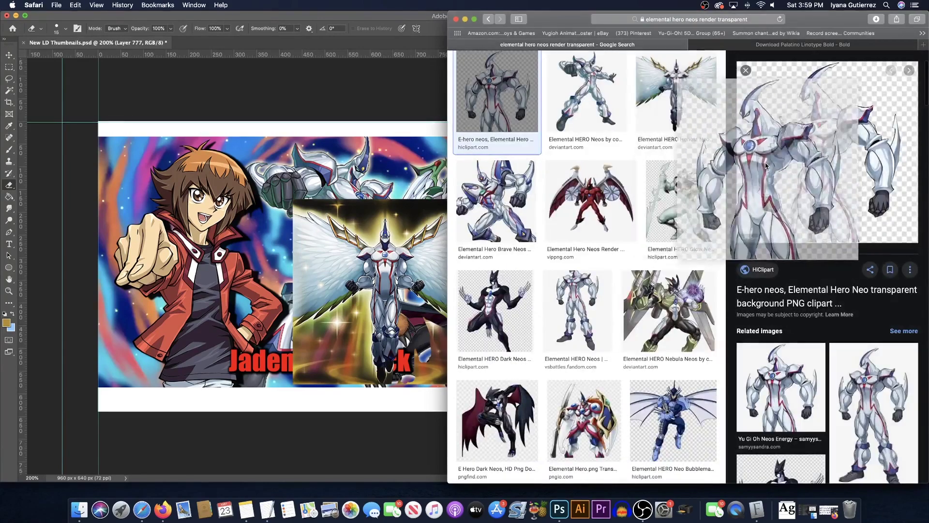
pyautogui.press('Right')
pyautogui.press('Right')
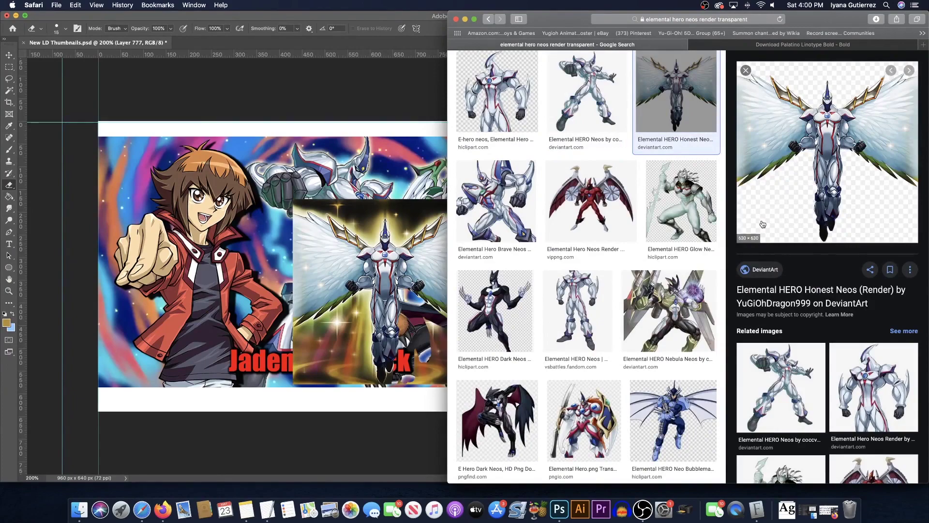
# Preview the Elemental Hero Brave Neos render, browse further results, and open the related Elemental Hero Neos render from DeviantArt
pyautogui.click(511, 217)
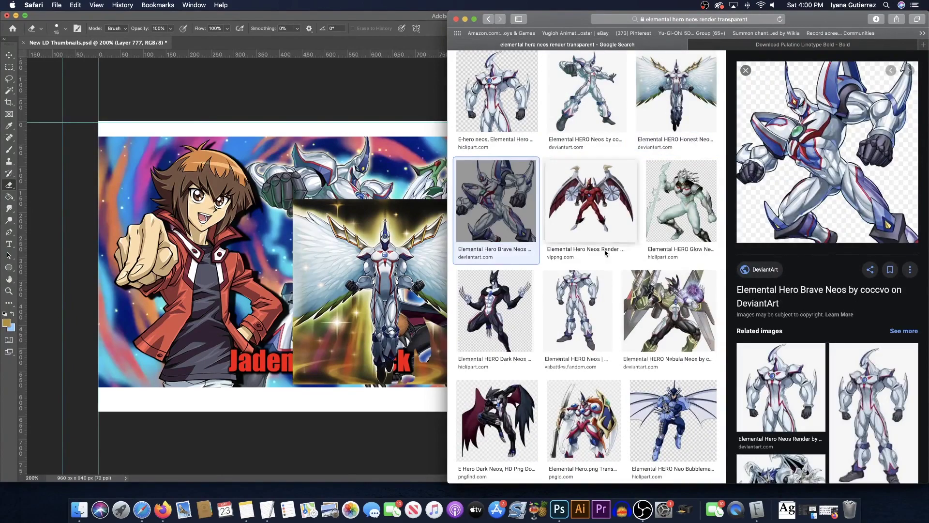
pyautogui.scroll(-2, 569, 373)
pyautogui.scroll(-10, 570, 373)
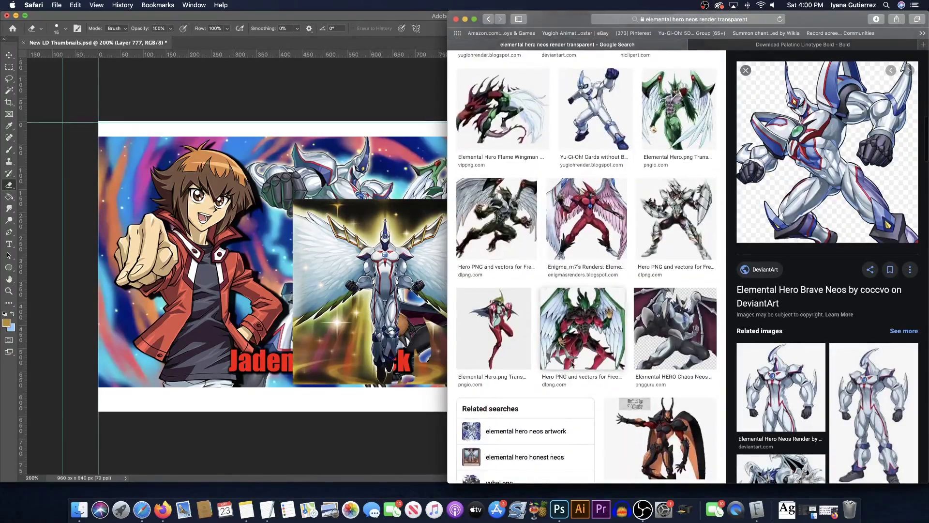
pyautogui.scroll(-4, 574, 348)
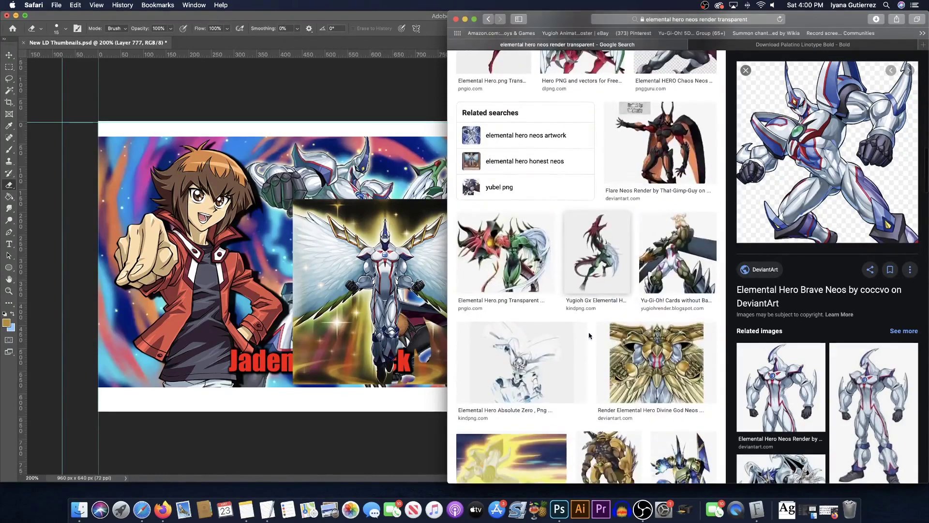
pyautogui.click(784, 428)
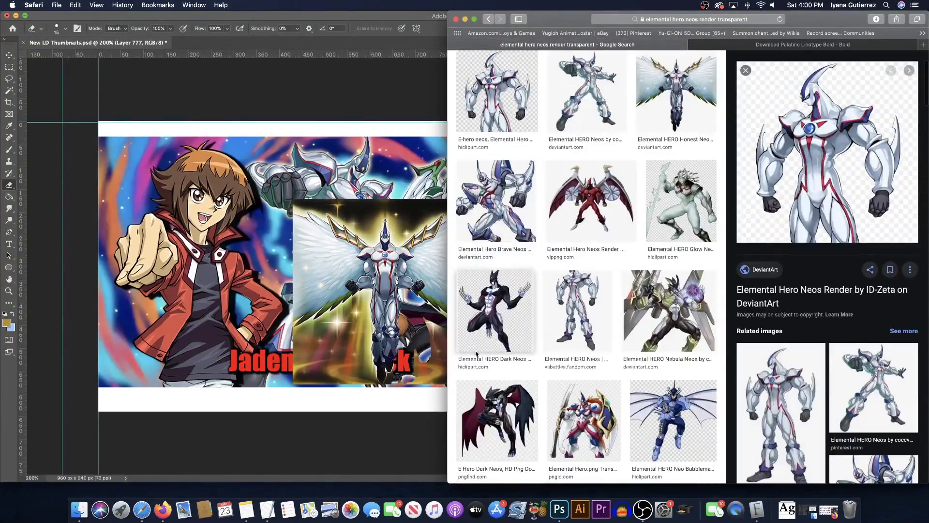
# Switch to Photoshop and erase the dark background patches along the upper part of the winged Neos picture with the Magic Eraser
pyautogui.click(4, 211)
pyautogui.rightClick(9, 184)
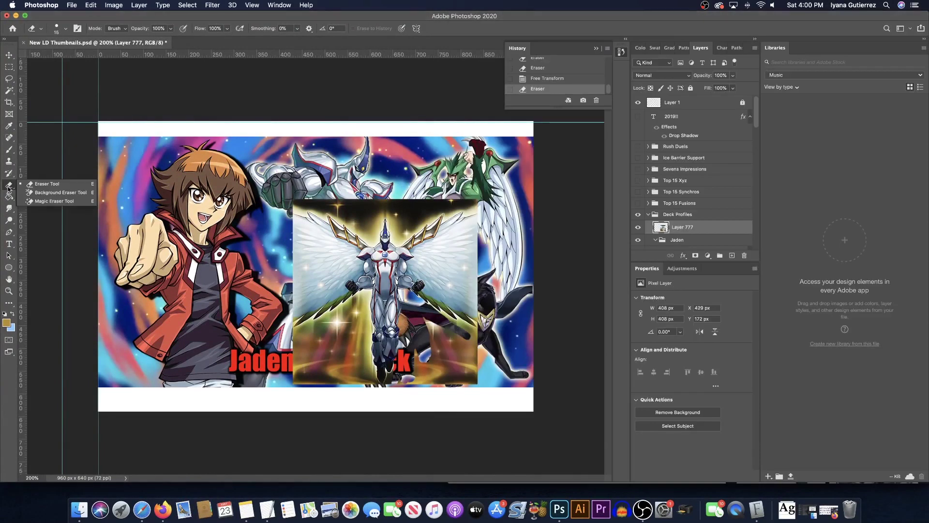
pyautogui.click(61, 201)
pyautogui.click(427, 208)
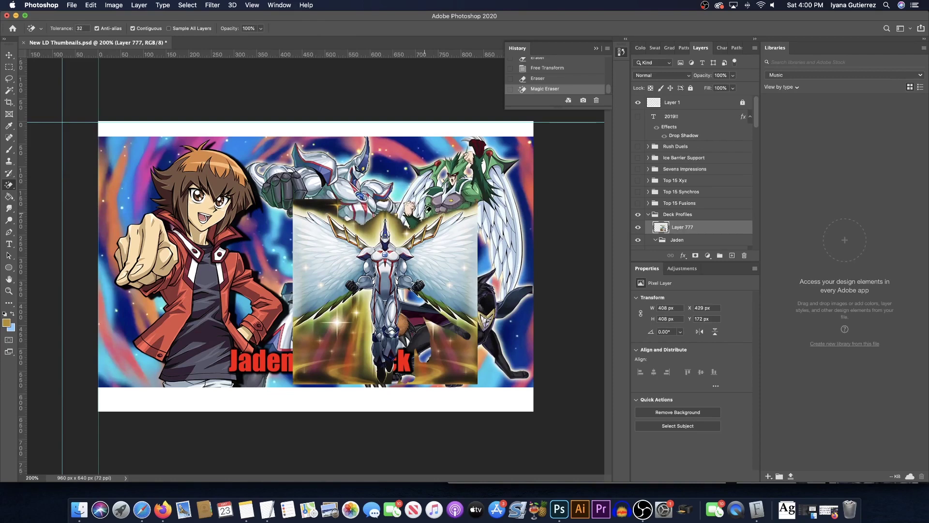
pyautogui.click(334, 201)
pyautogui.click(380, 225)
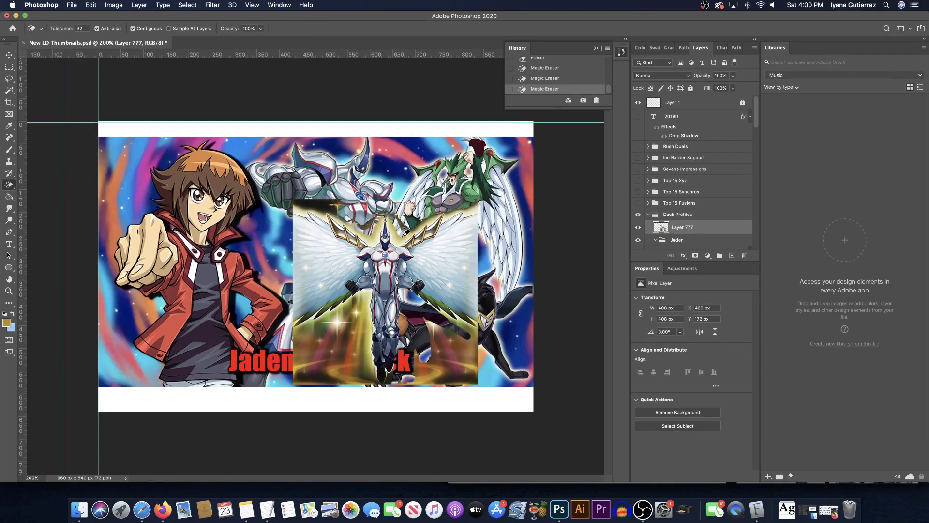
pyautogui.click(382, 228)
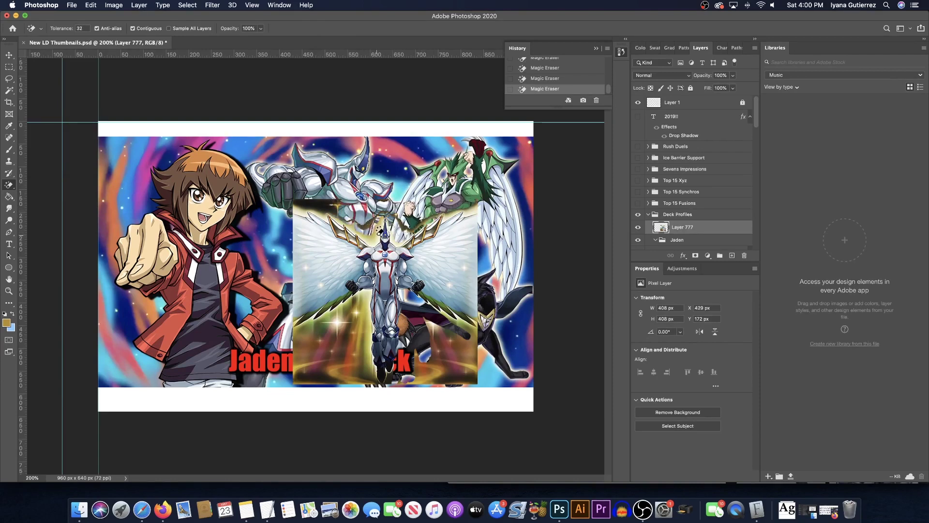
pyautogui.click(317, 205)
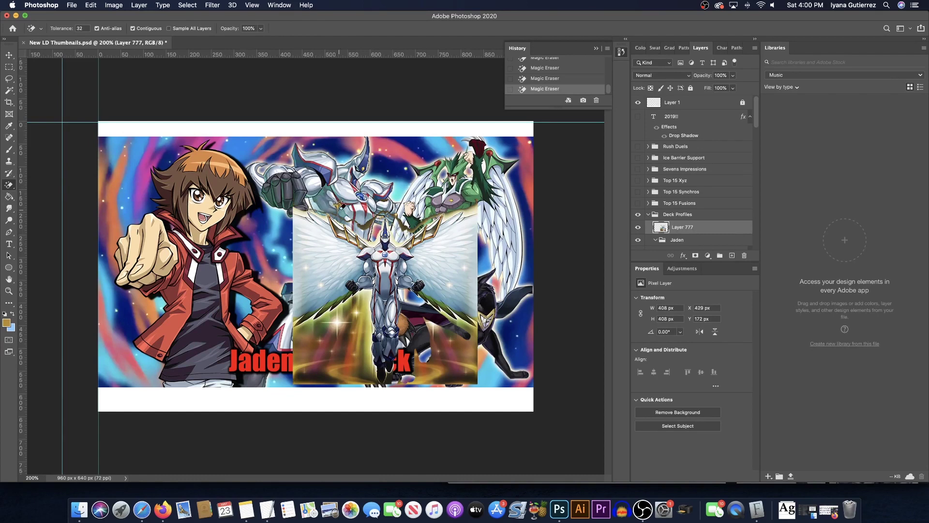
# Magic-erase the golden background patches around the legs and along the lower part of the winged Neos picture
pyautogui.click(329, 343)
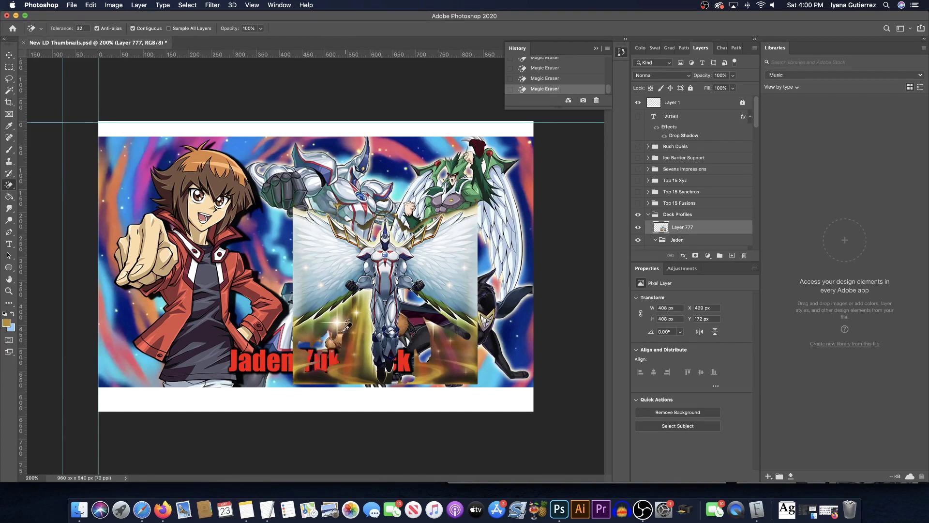
pyautogui.click(448, 337)
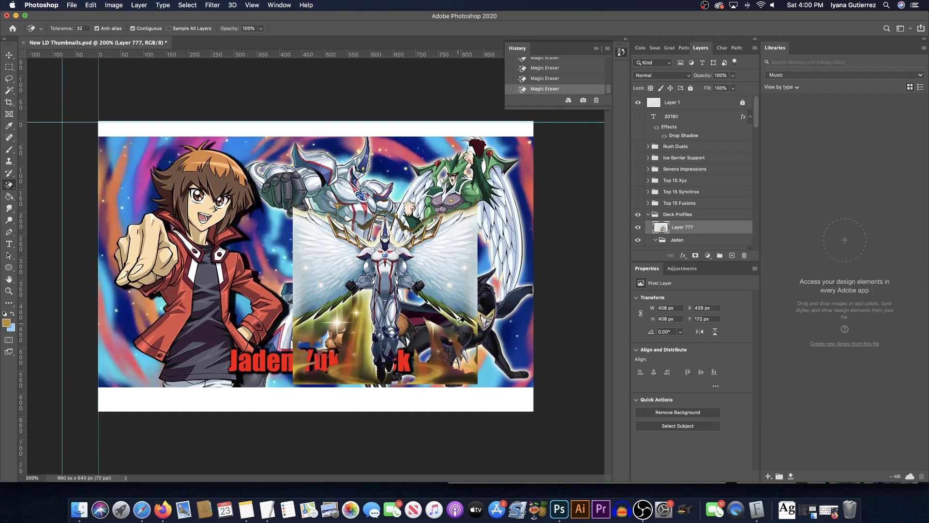
pyautogui.click(366, 319)
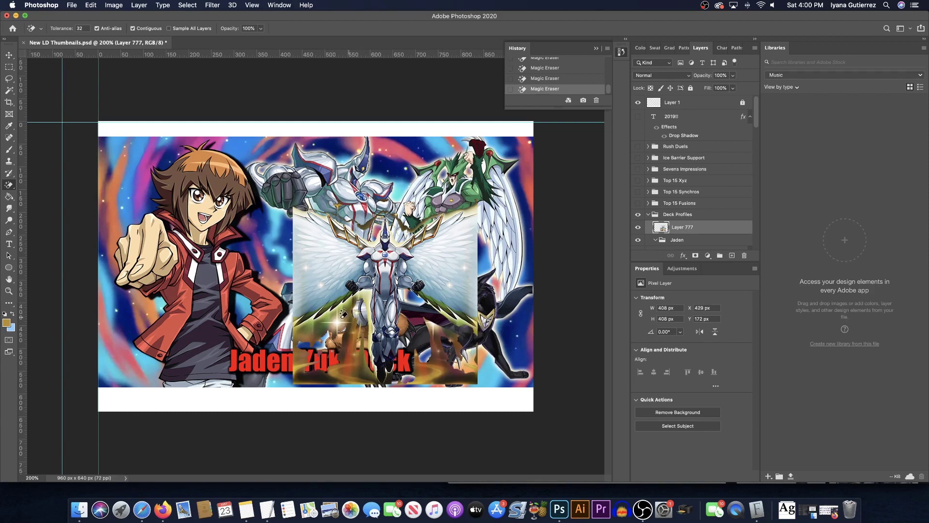
pyautogui.click(305, 337)
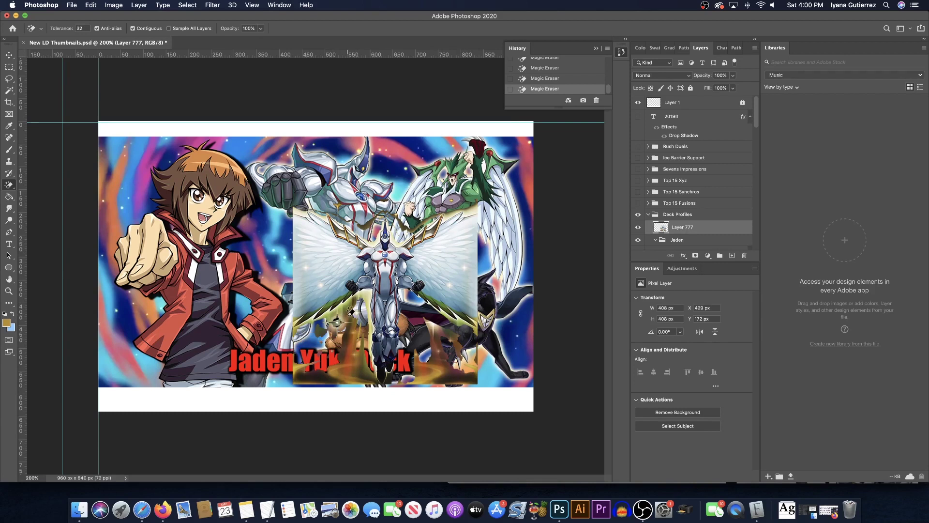
pyautogui.click(342, 363)
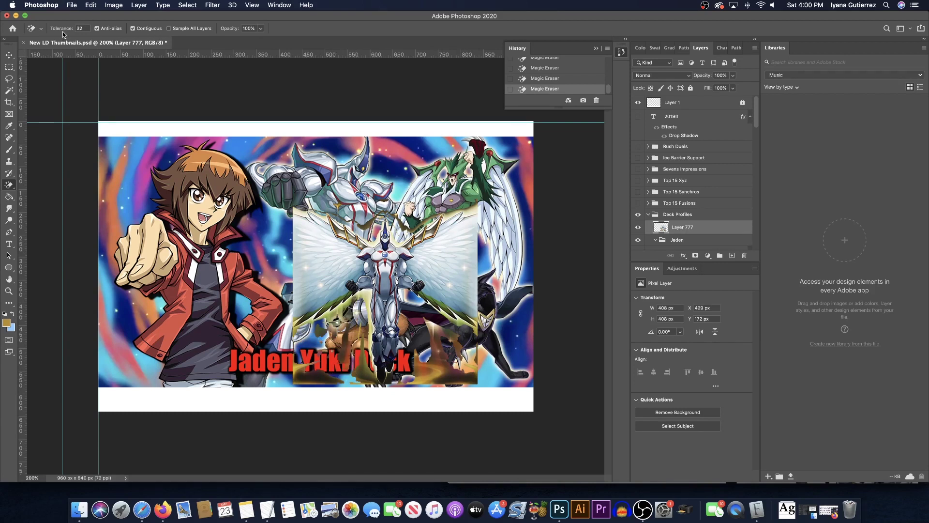
# Delete the partly erased winged Neos picture layer from the Jaden thumbnail
pyautogui.click(82, 28)
pyautogui.press('v')
pyautogui.press('Delete')
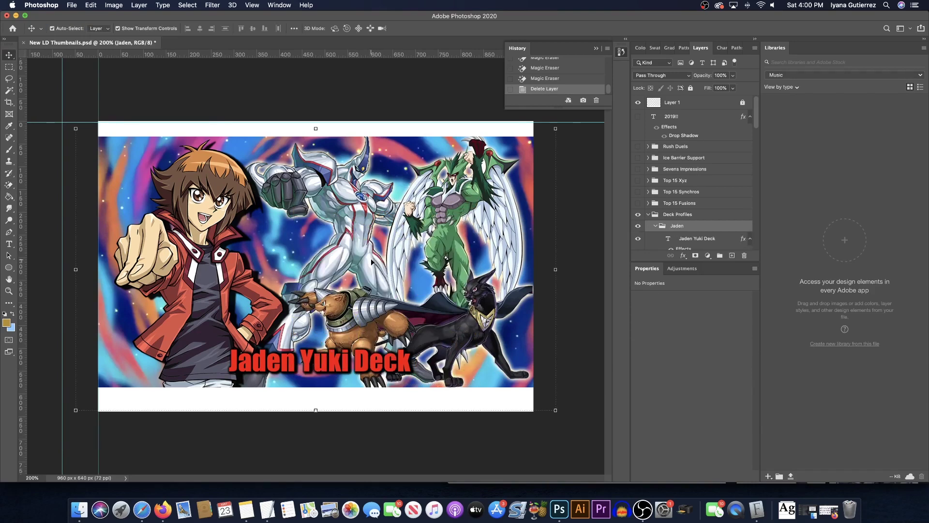
pyautogui.click(71, 5)
pyautogui.click(104, 107)
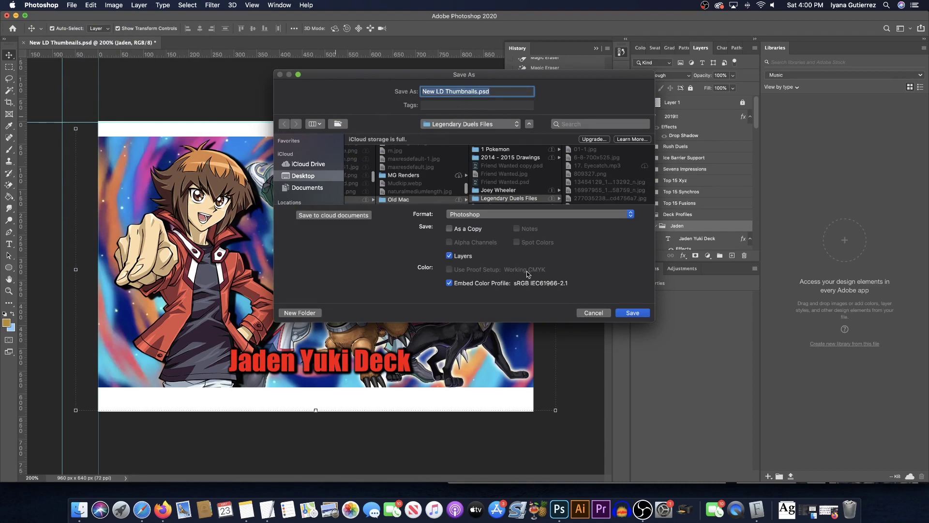
pyautogui.click(590, 312)
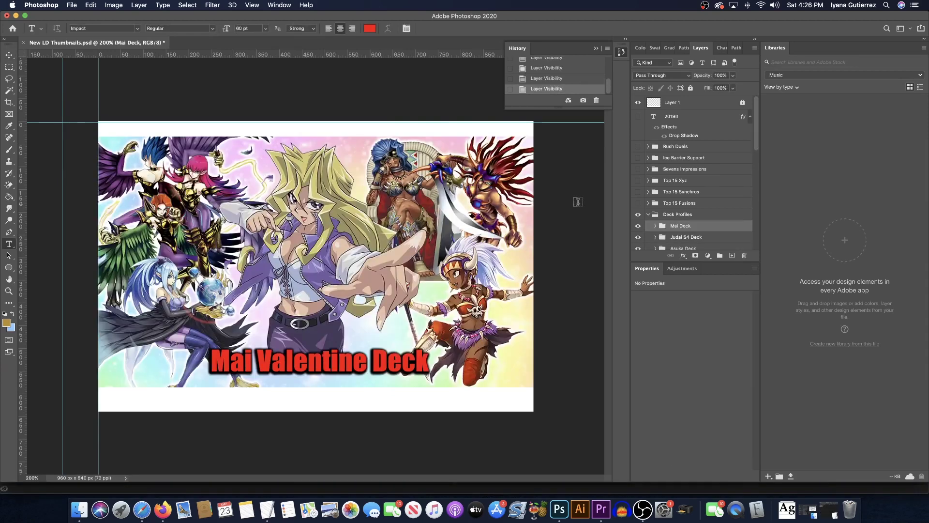
# Set up a copy of the Mai Valentine thumbnail as Mai Thumbnail in PNG format in Legendary Duels Files, and cancel the save
pyautogui.click(72, 5)
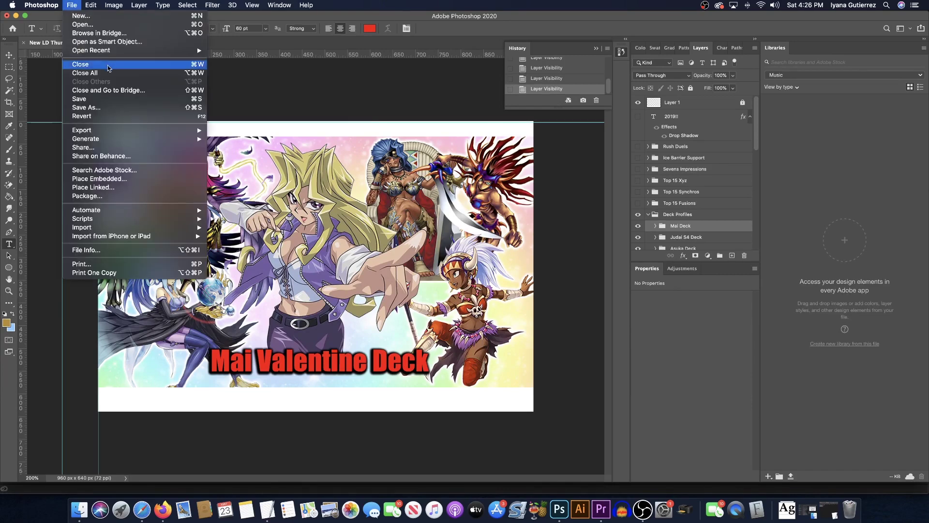
pyautogui.click(107, 107)
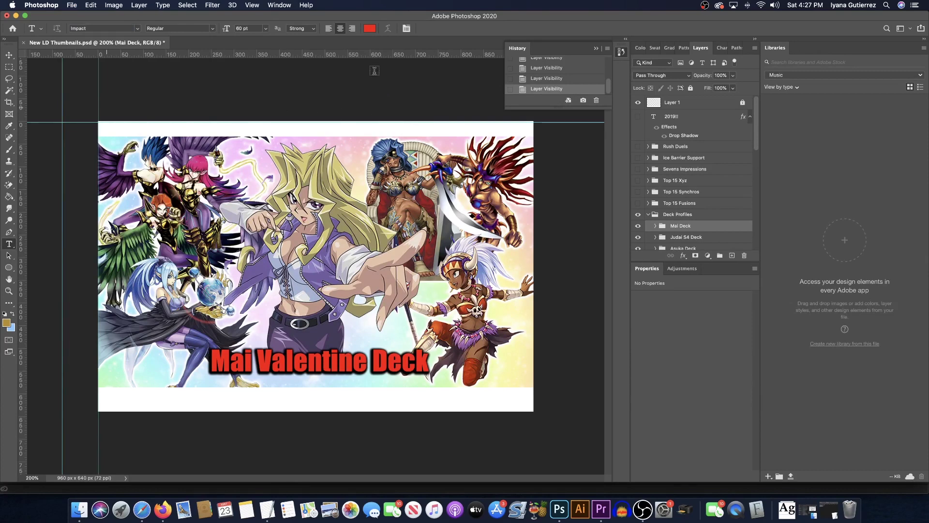
pyautogui.click(446, 92)
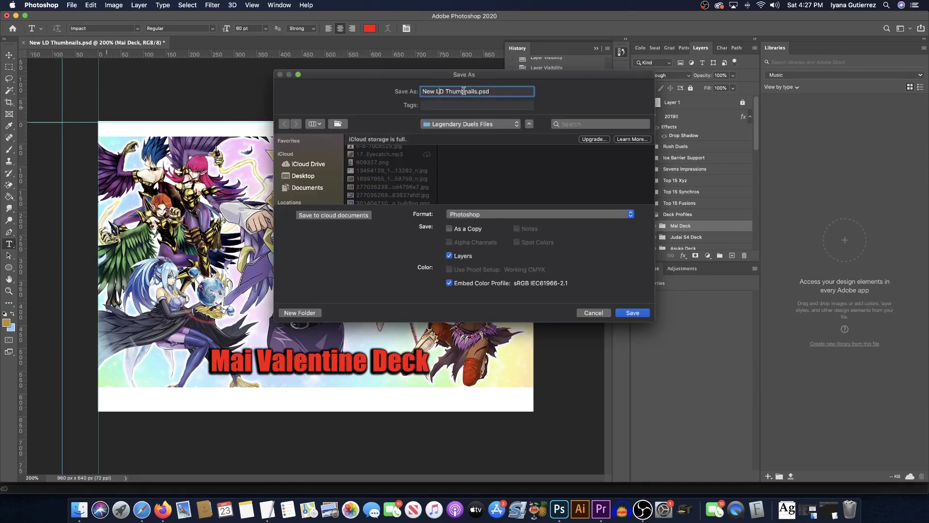
pyautogui.moveTo(446, 91); pyautogui.dragTo(399, 95)
pyautogui.write('Mai')
pyautogui.click(464, 92)
pyautogui.press('BackSpace')
pyautogui.click(460, 214)
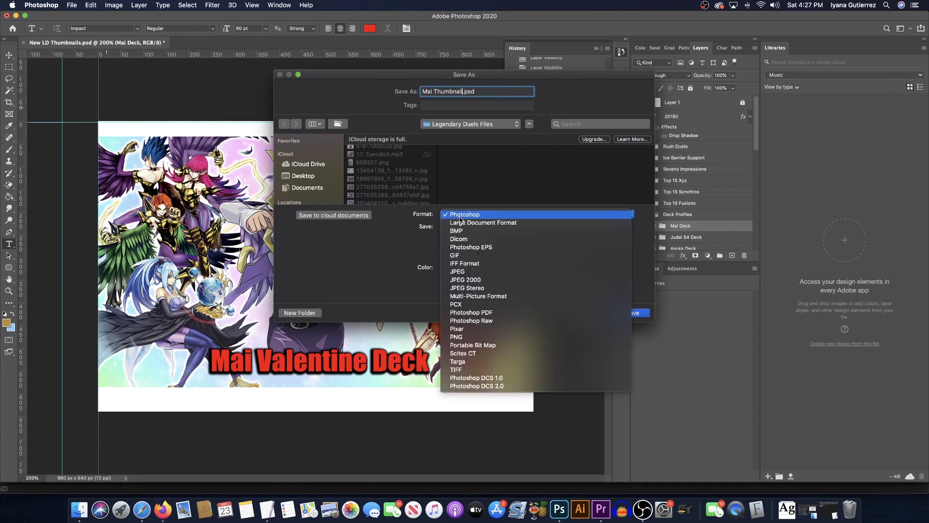
pyautogui.click(477, 340)
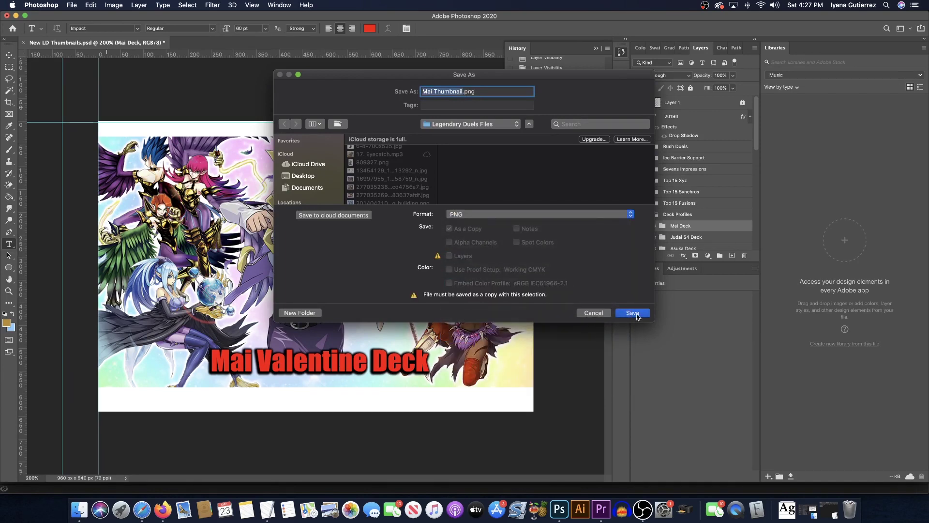
pyautogui.click(602, 314)
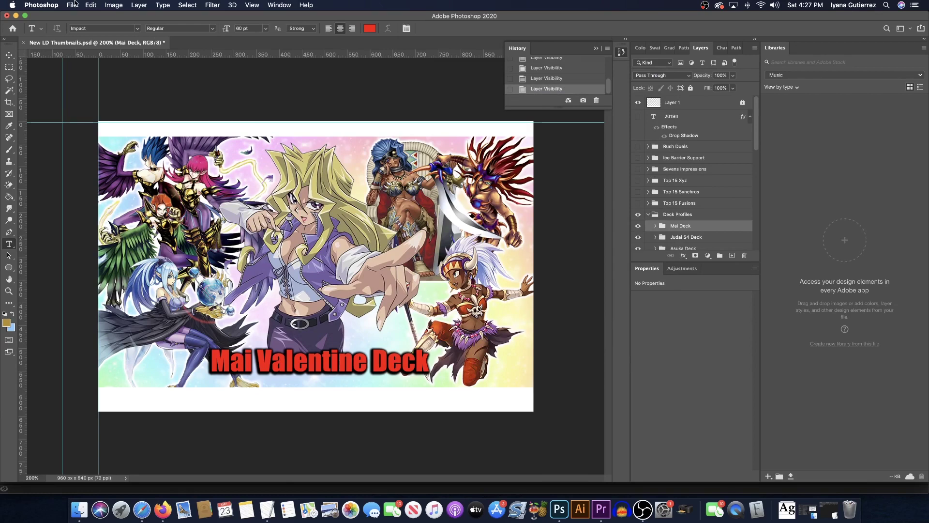
# Save the New LD Thumbnails.psd document under its existing name
pyautogui.click(72, 4)
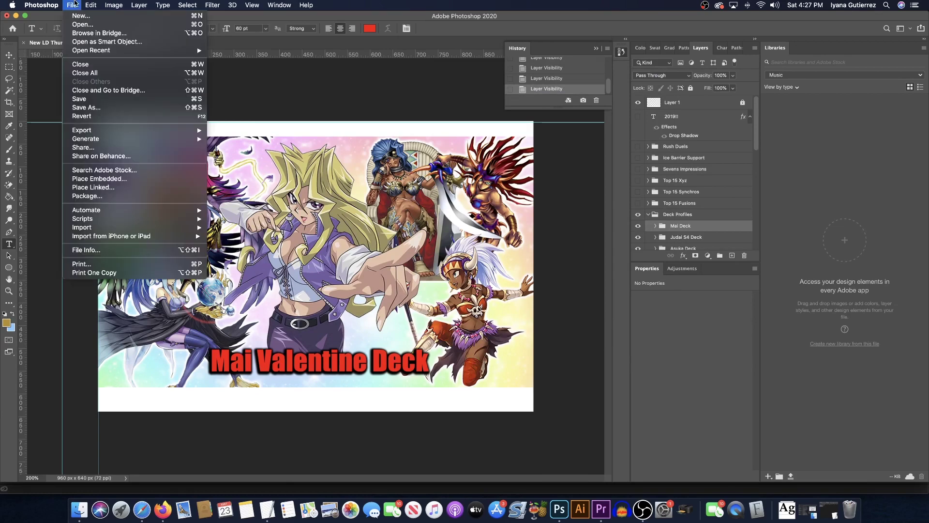
pyautogui.click(97, 98)
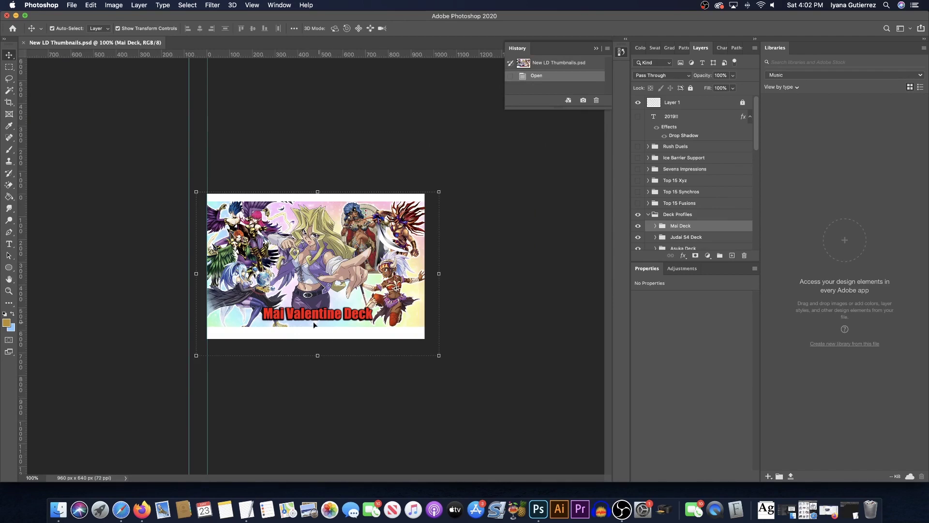
pyautogui.scroll(-3, 668, 204)
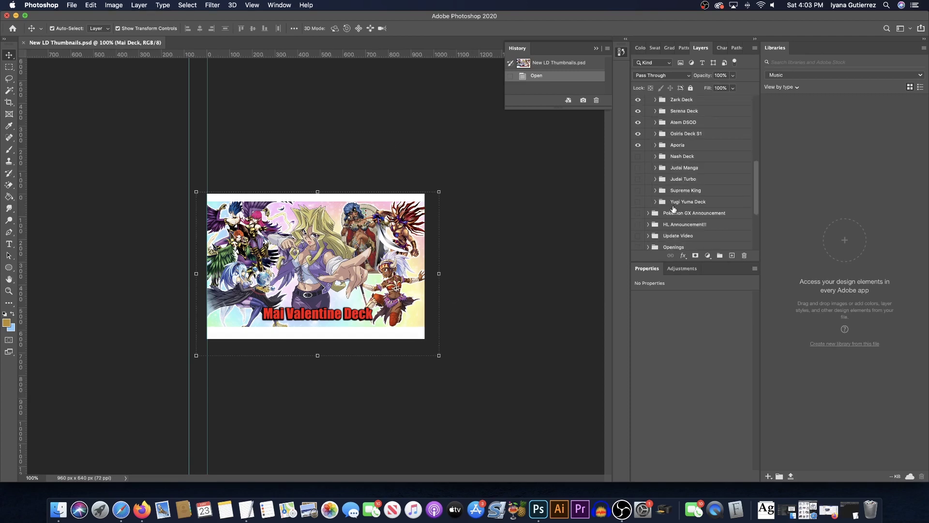
pyautogui.scroll(3, 668, 204)
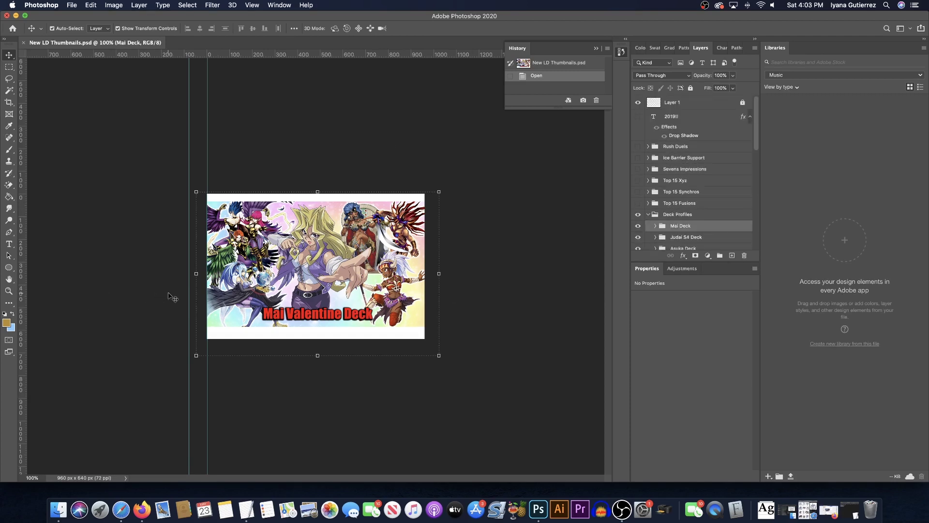